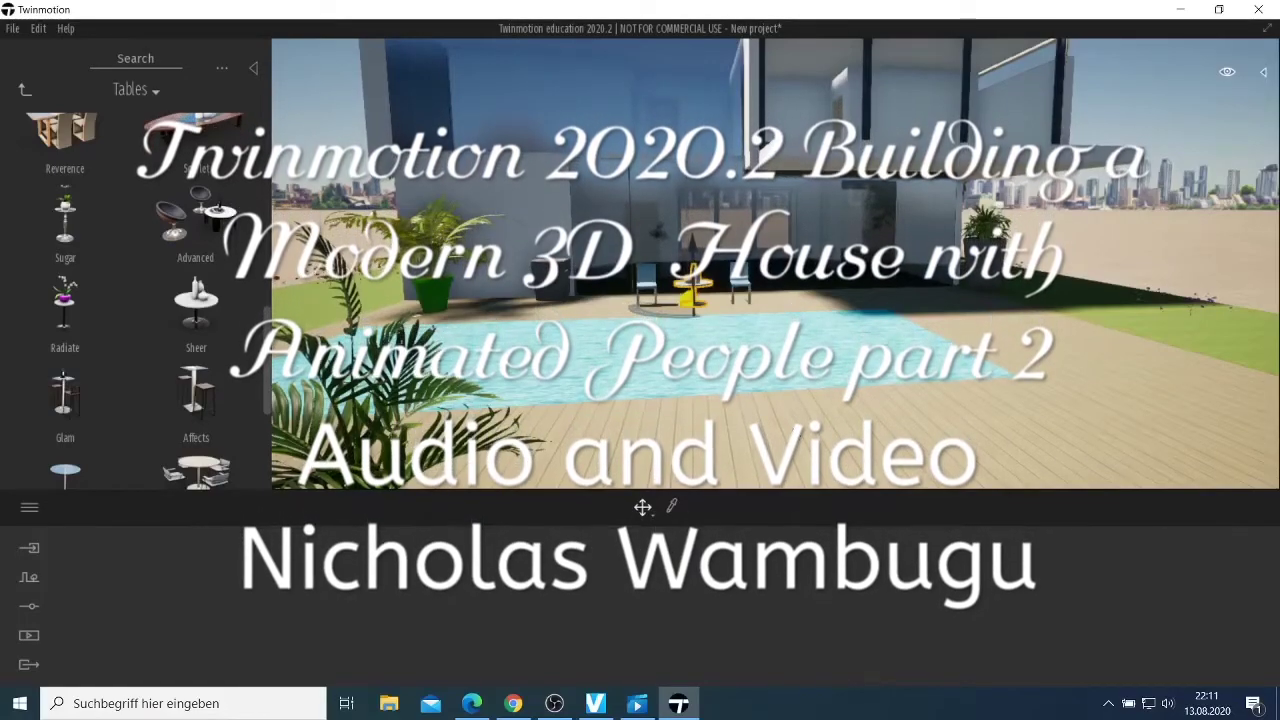
# Place the Cosmo table set on the terrace beside the pool, between the round planter and the rectangular planter.
pyautogui.scroll(-8, 778, 453)
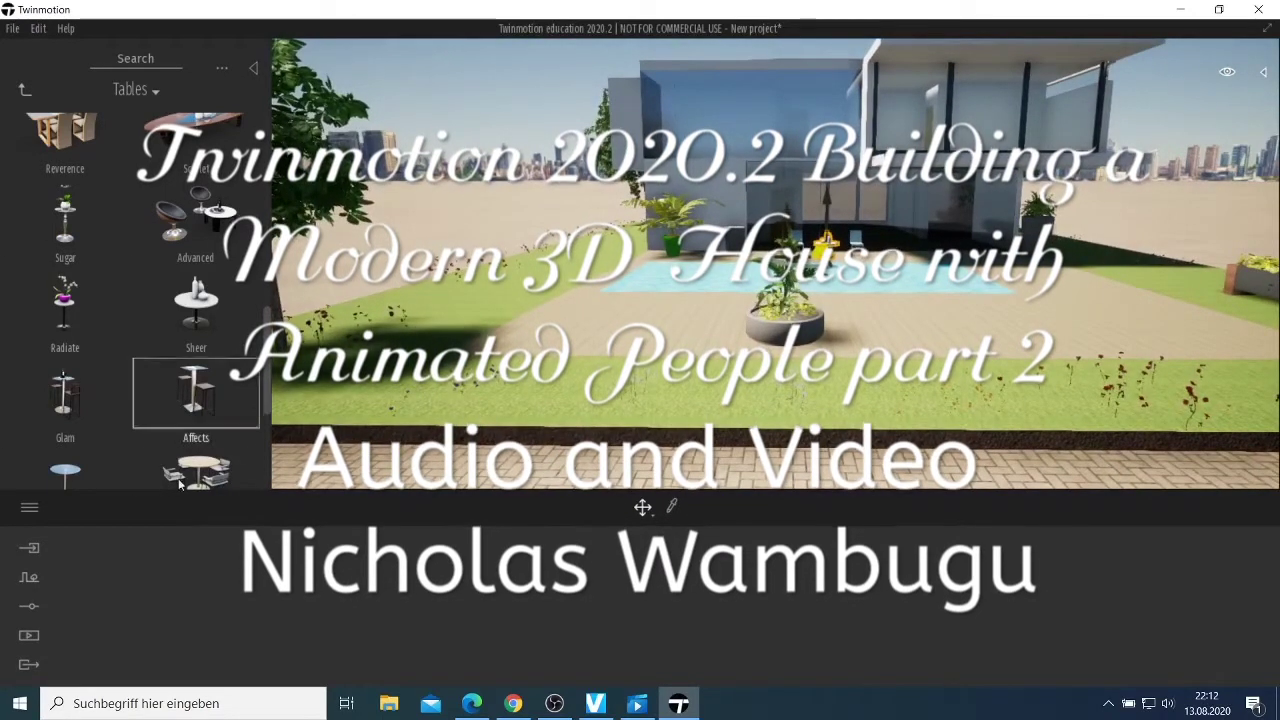
pyautogui.scroll(-2, 164, 430)
pyautogui.scroll(-1, 164, 430)
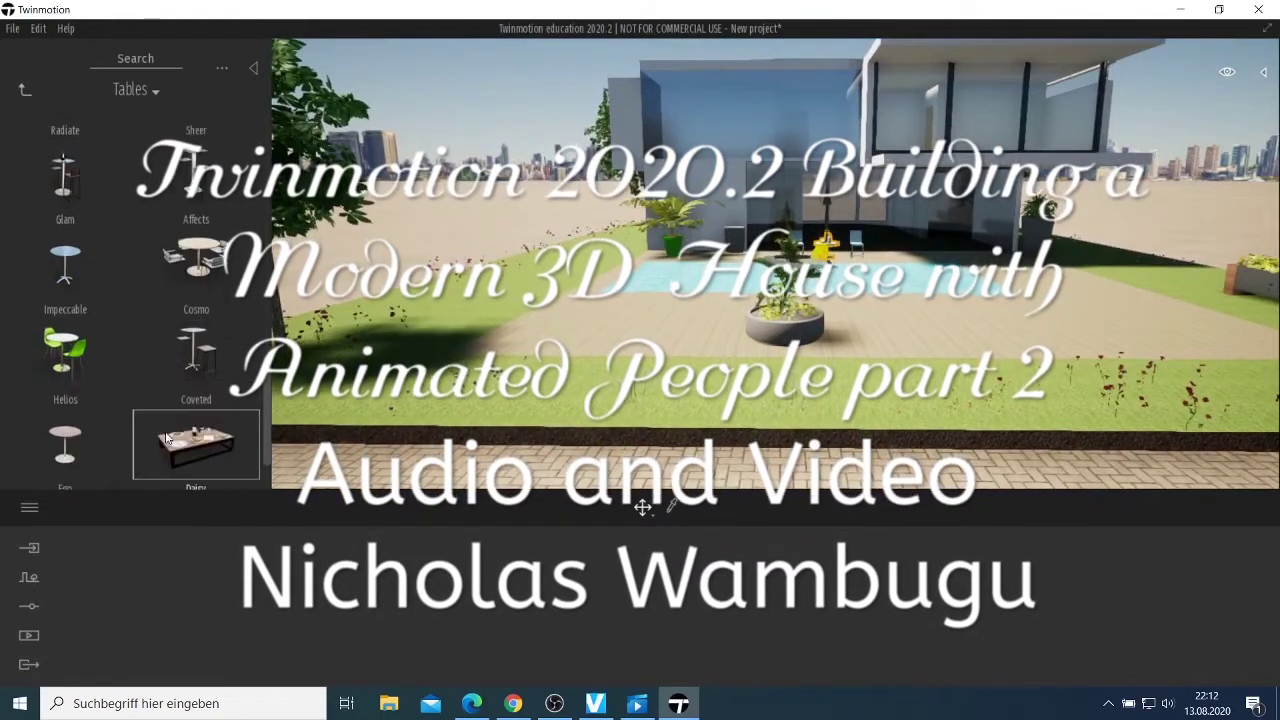
pyautogui.scroll(1, 171, 438)
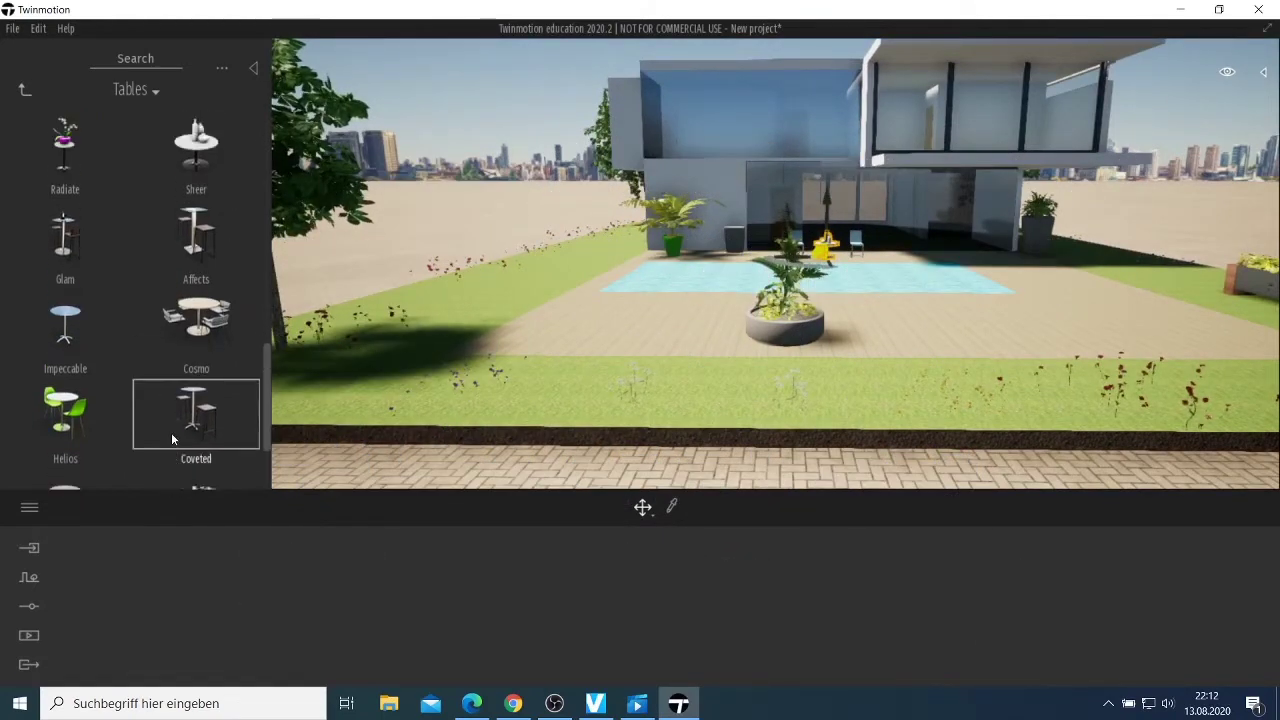
pyautogui.moveTo(560, 350); pyautogui.dragTo(953, 338)
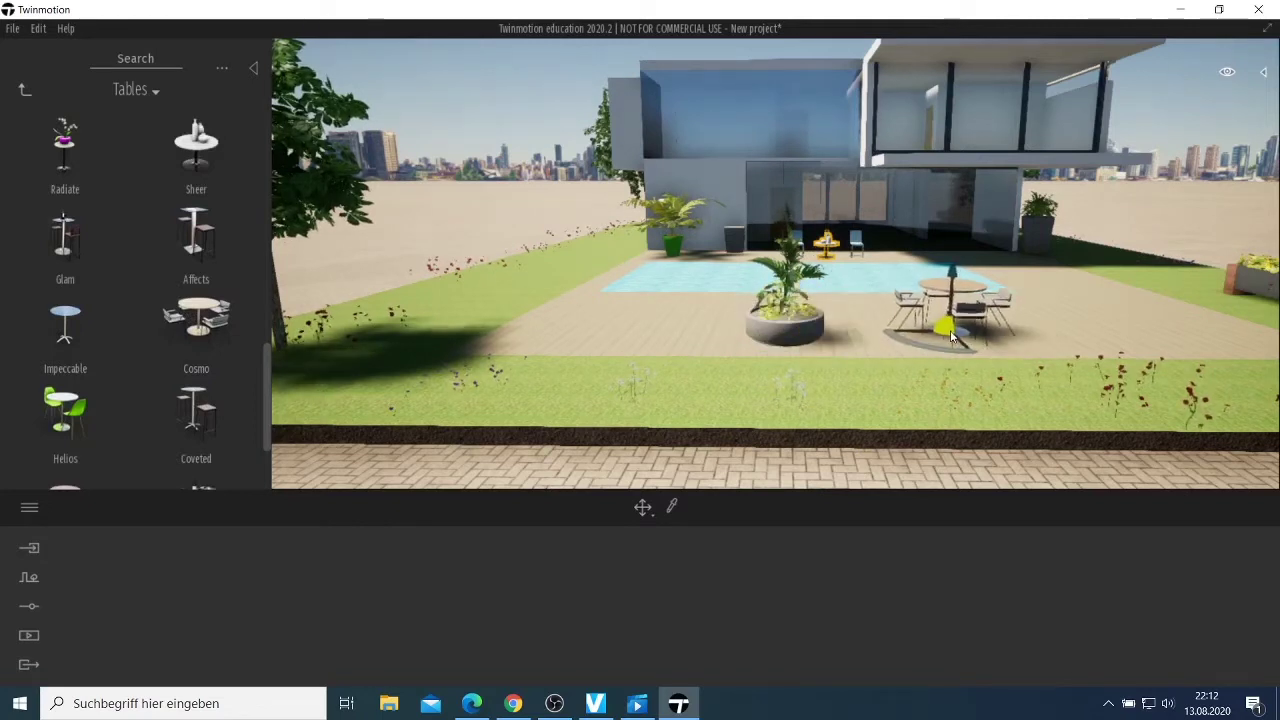
# Place the orange Ablaze table and chairs set on the terrace, on the tree-shaded side of the round planter.
pyautogui.scroll(-2, 195, 340)
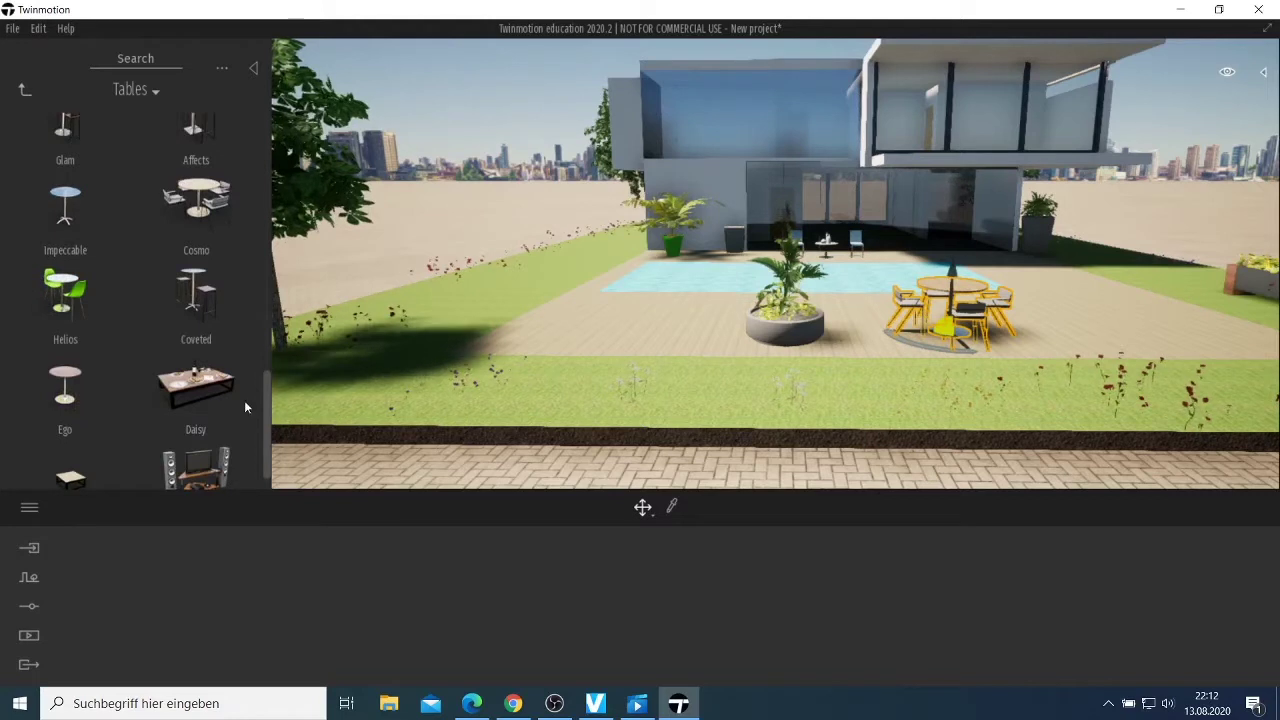
pyautogui.scroll(1, 207, 410)
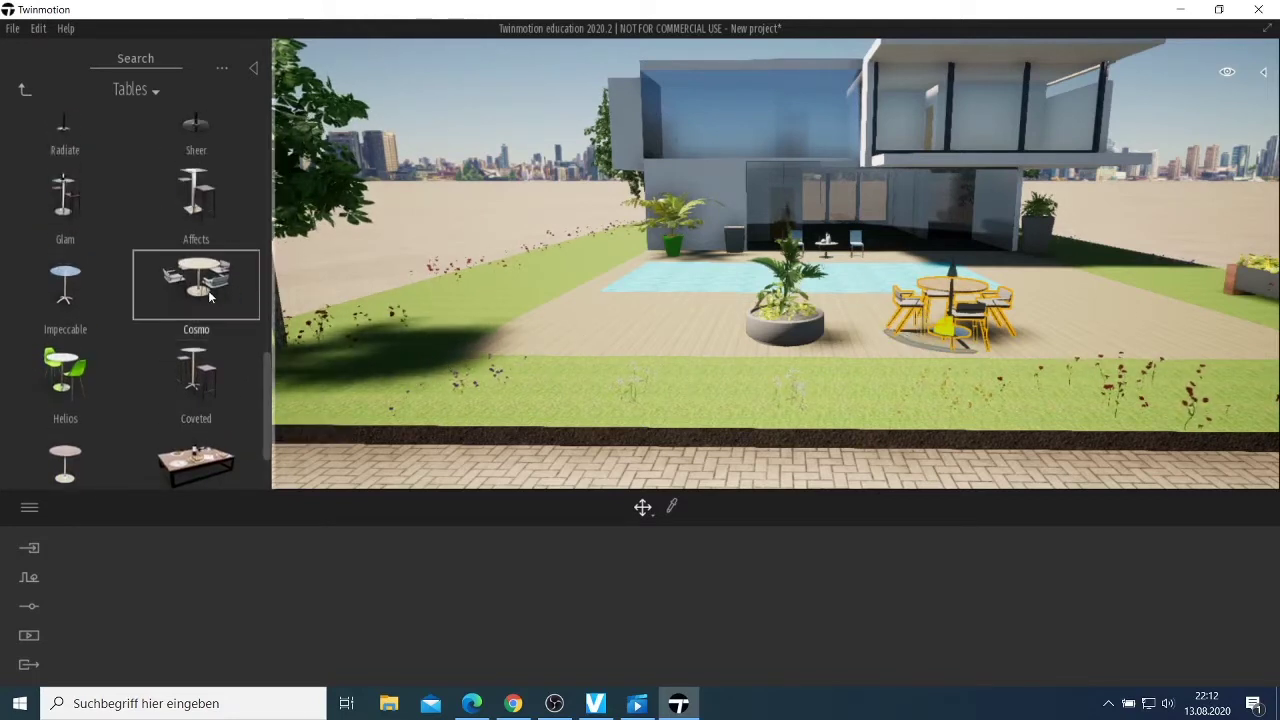
pyautogui.scroll(-1, 197, 291)
pyautogui.scroll(3, 196, 295)
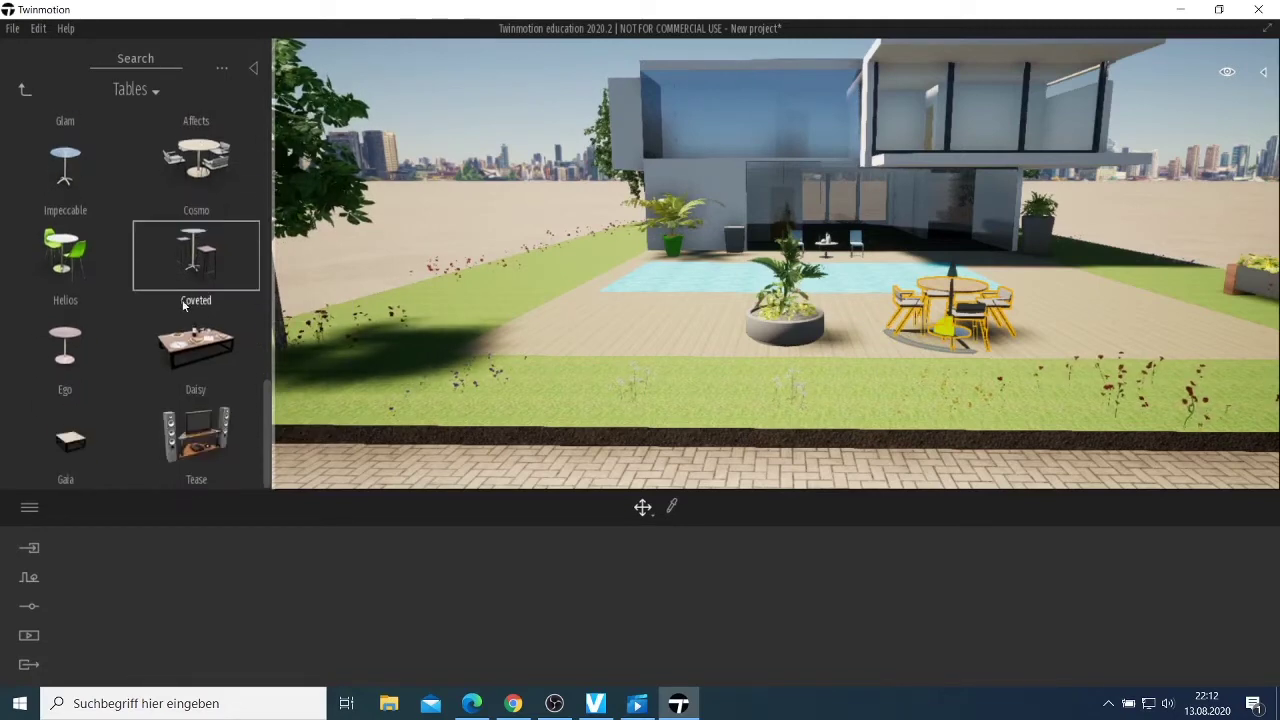
pyautogui.scroll(2, 191, 302)
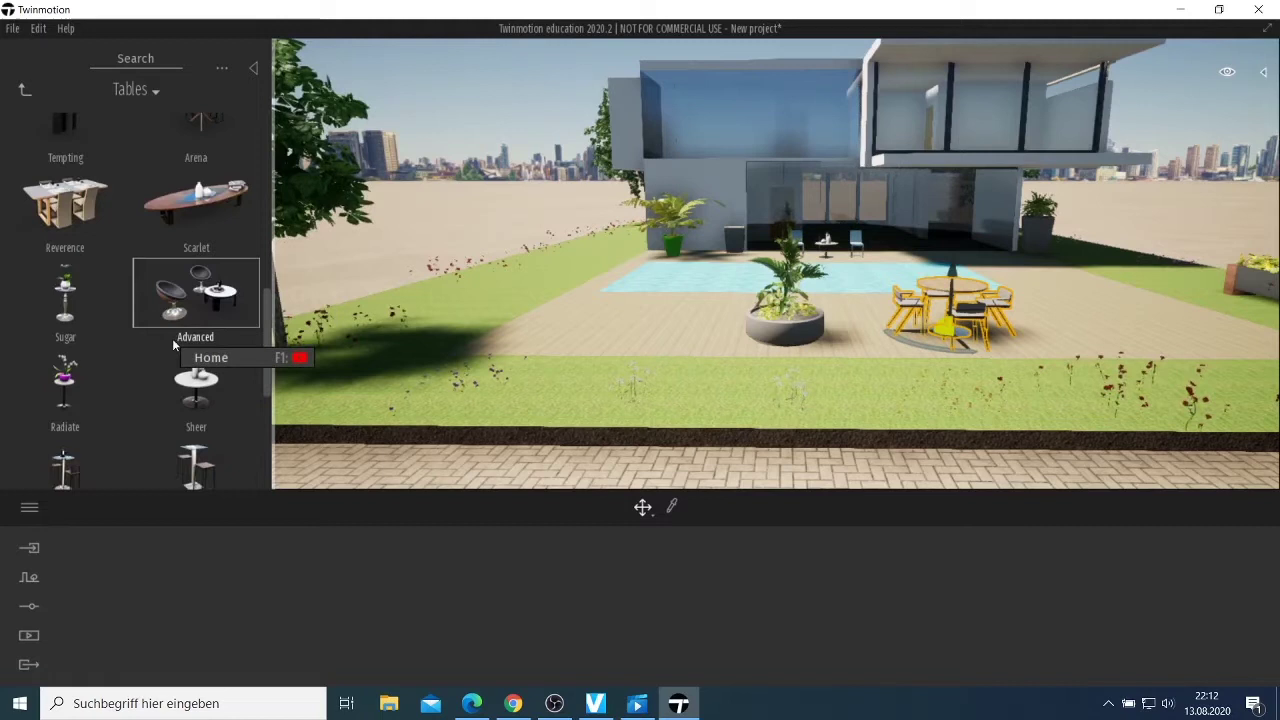
pyautogui.scroll(-1, 159, 175)
pyautogui.scroll(2, 159, 175)
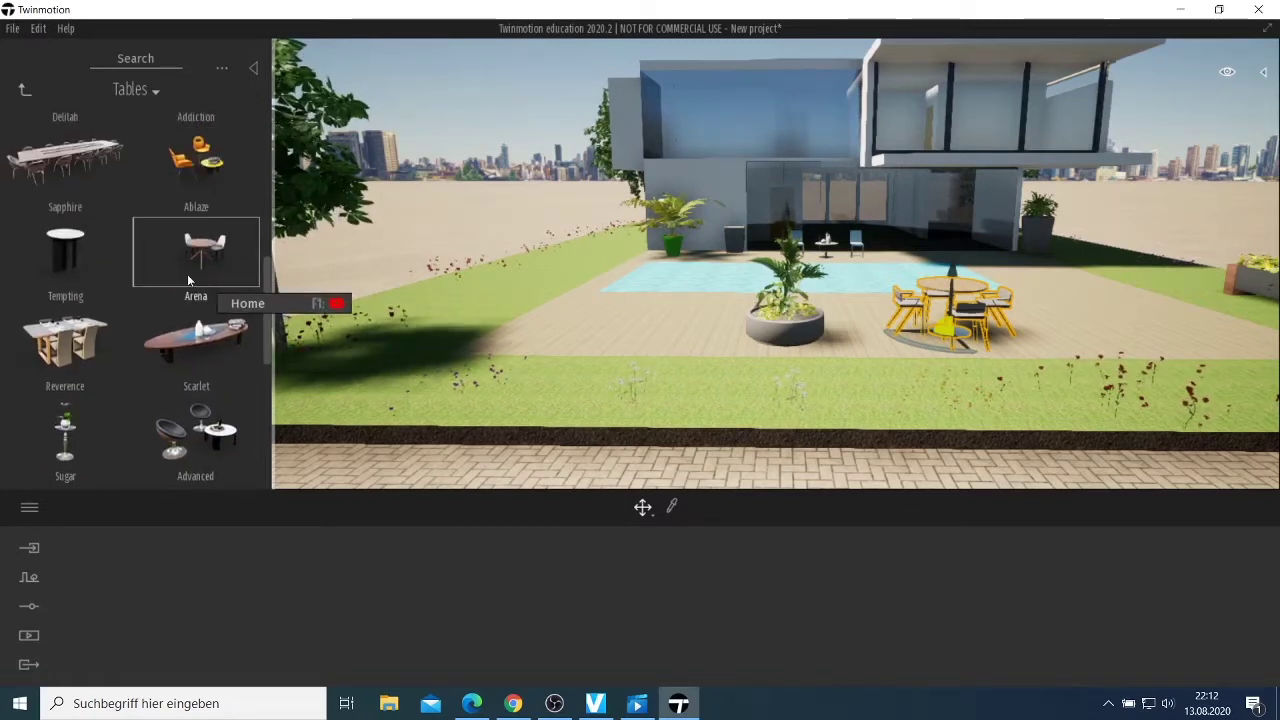
pyautogui.moveTo(197, 174); pyautogui.dragTo(610, 345)
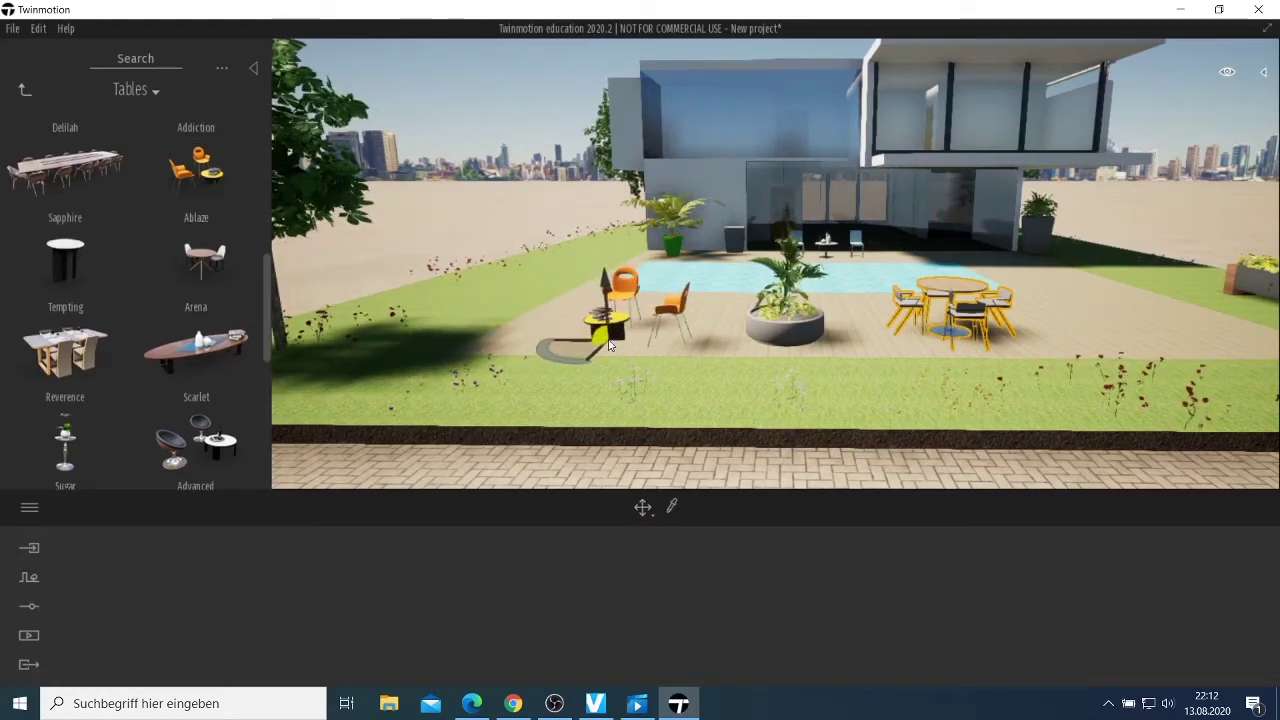
# Rotate the Ablaze set so its chairs stand on both sides of the table, and shift it closer to the round planter.
pyautogui.click(605, 343)
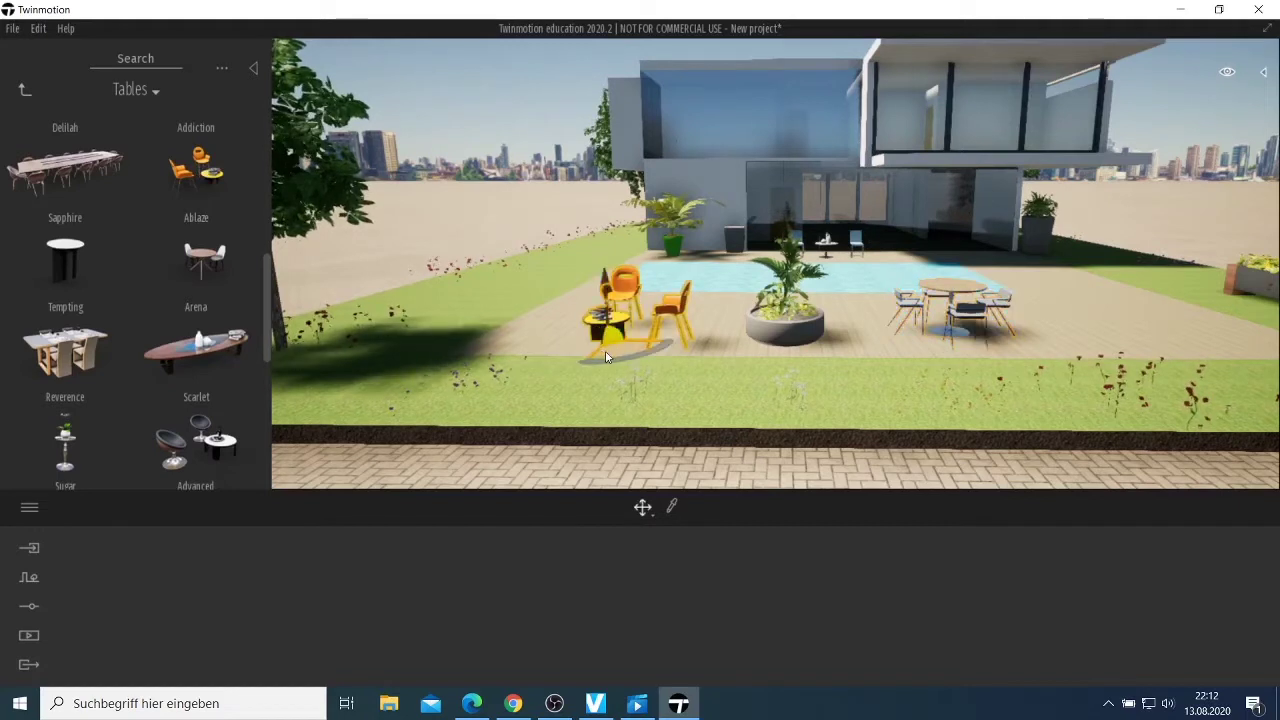
pyautogui.moveTo(618, 360); pyautogui.dragTo(432, 311)
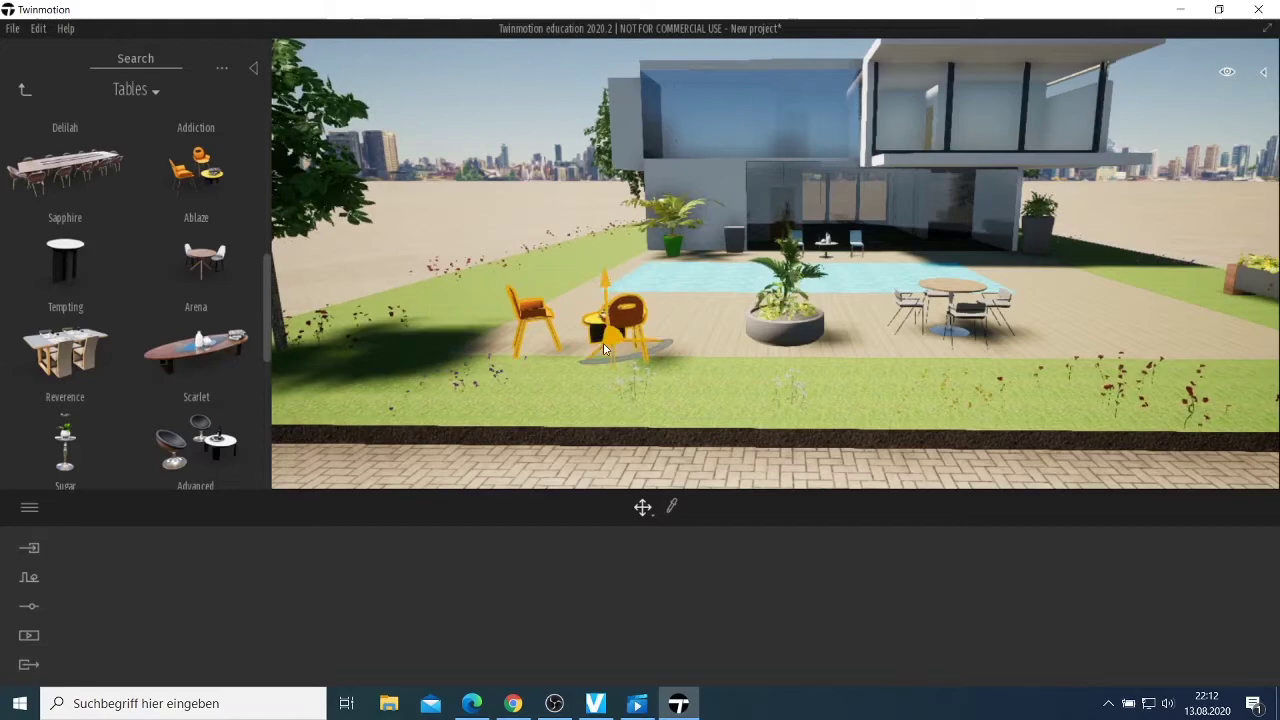
pyautogui.moveTo(621, 344); pyautogui.dragTo(658, 330)
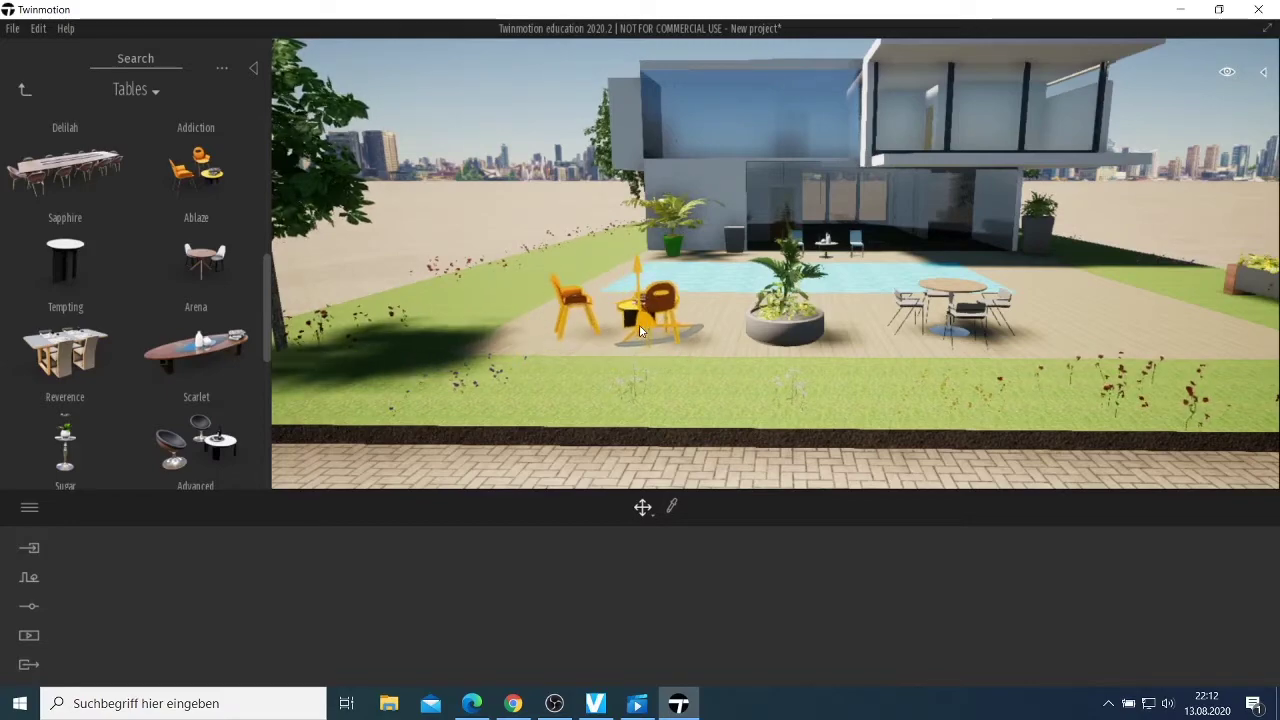
pyautogui.scroll(5, 711, 349)
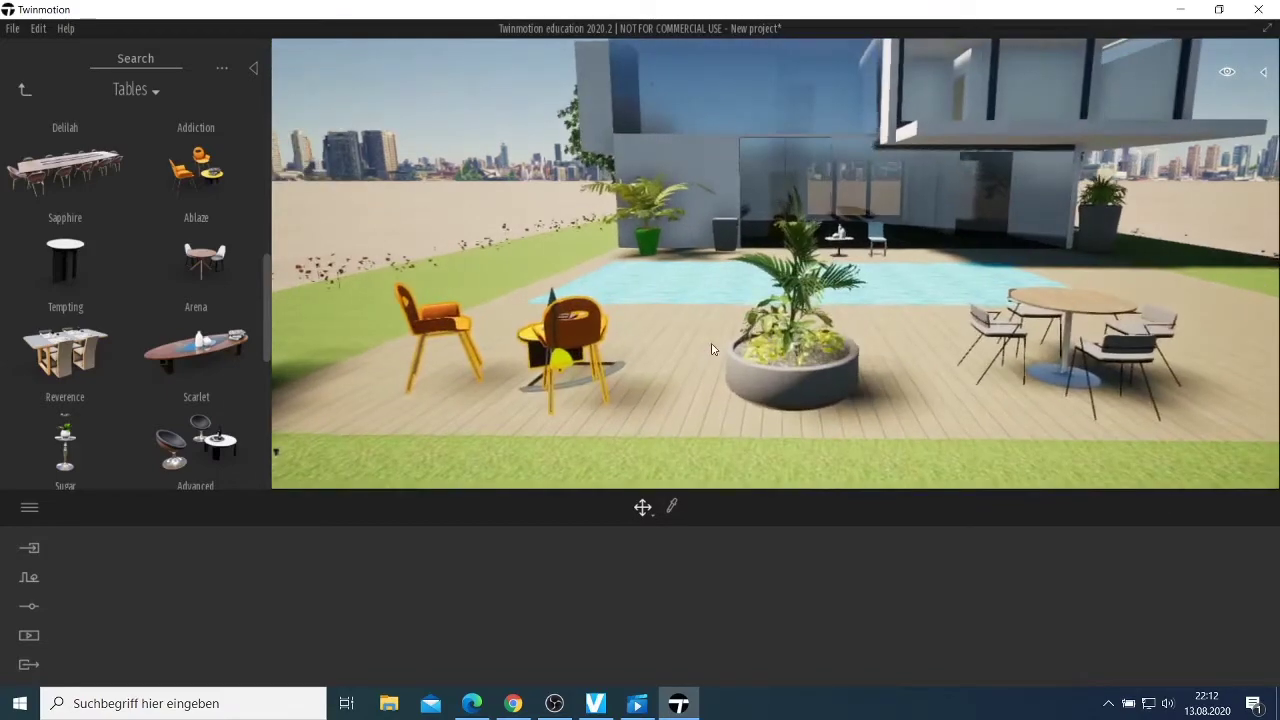
pyautogui.scroll(-3, 712, 351)
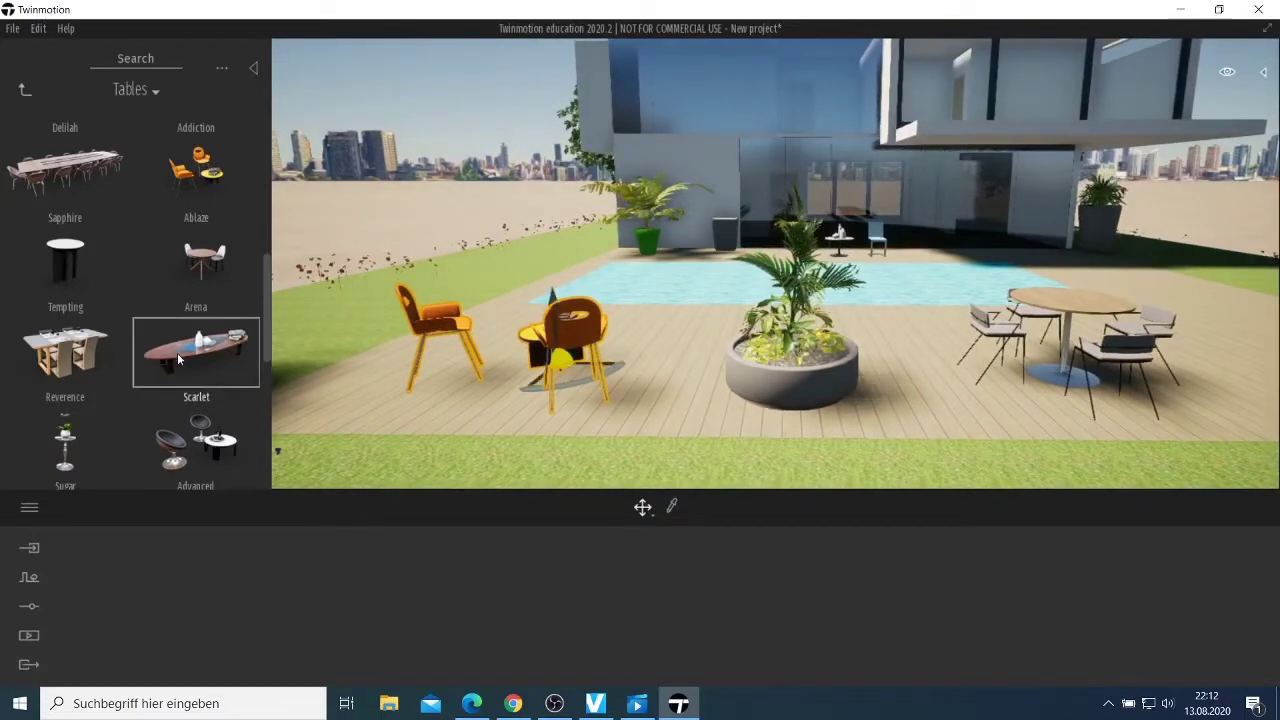
pyautogui.scroll(-5, 560, 406)
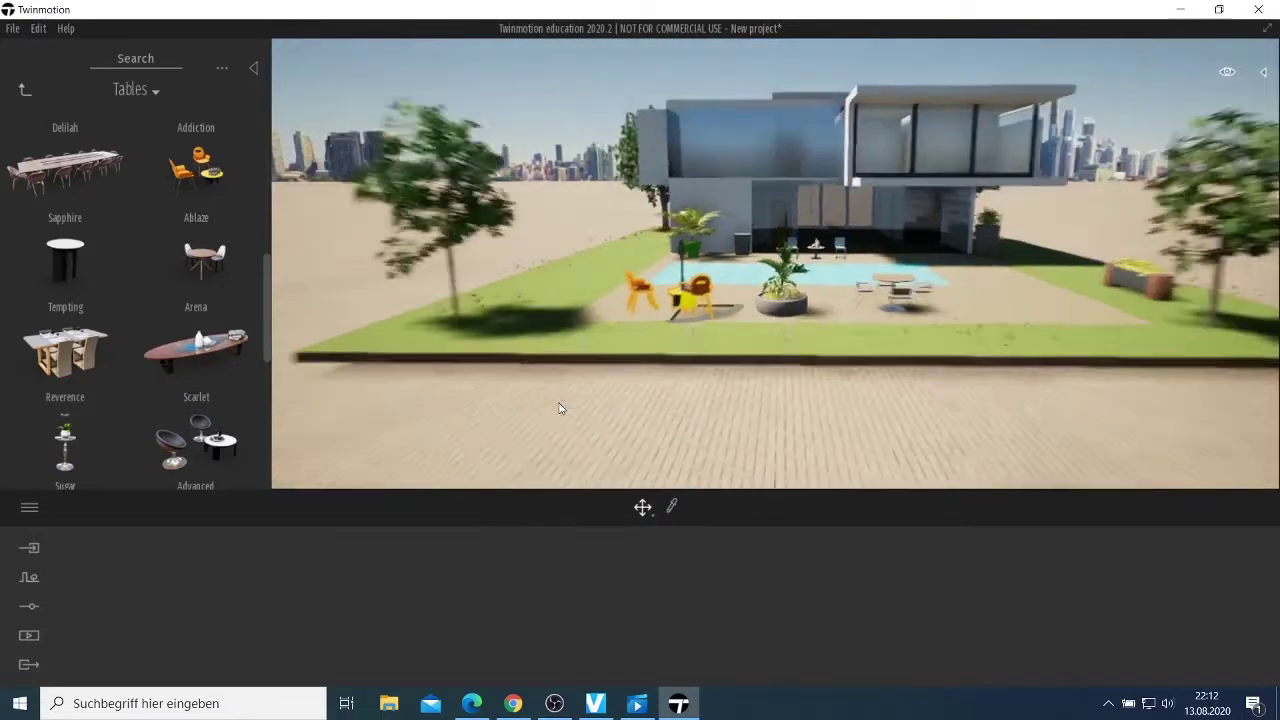
pyautogui.scroll(2, 822, 399)
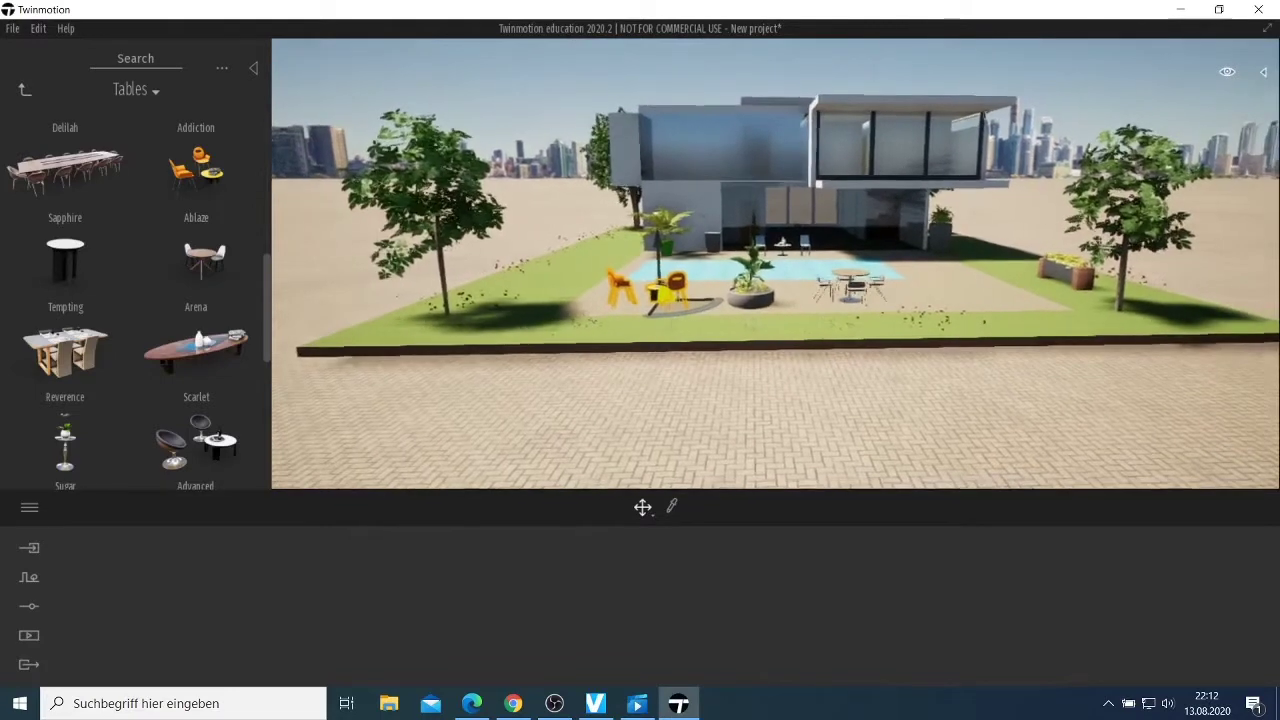
pyautogui.scroll(2, 822, 399)
pyautogui.scroll(-2, 822, 399)
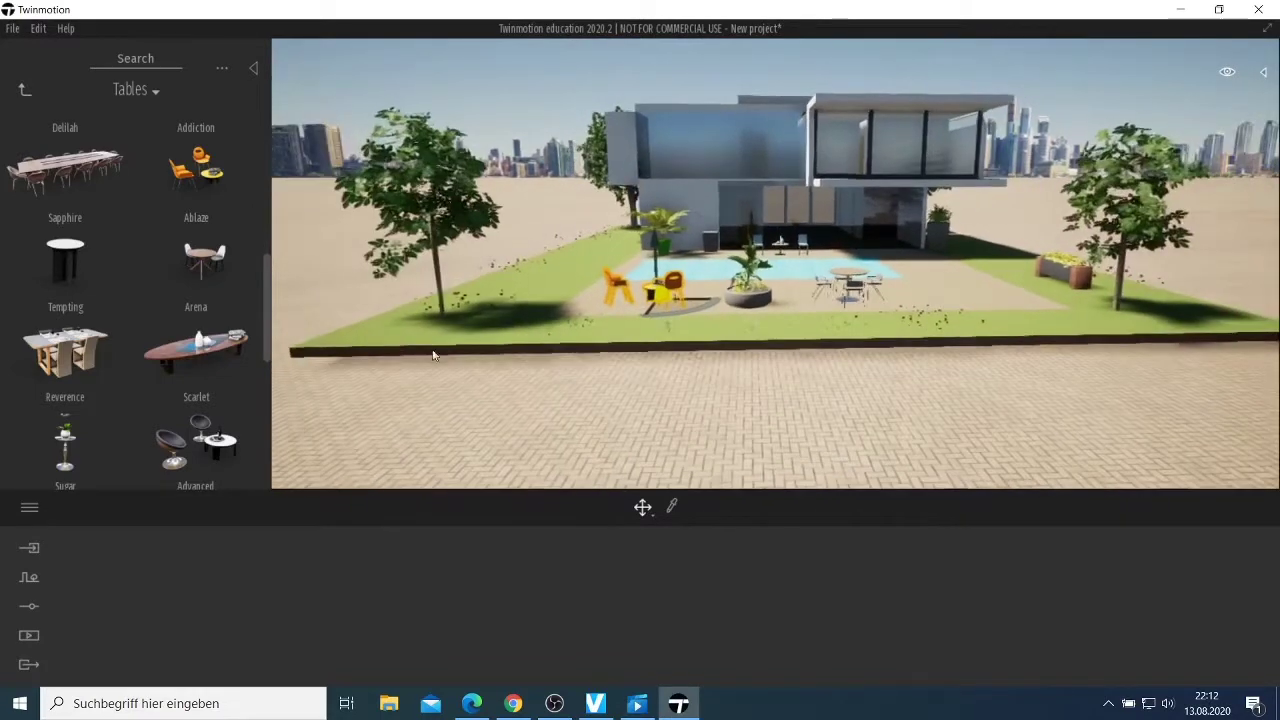
# Go to the City objects in the library and look through the available planters.
pyautogui.click(23, 90)
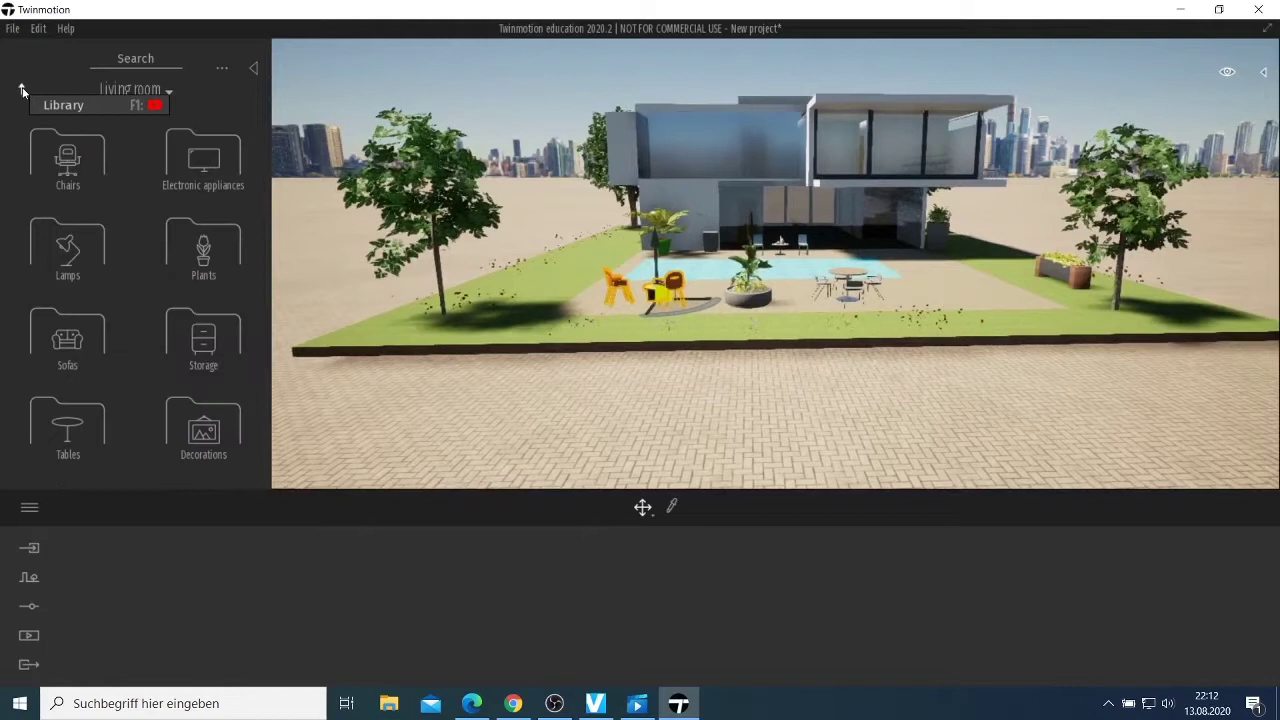
pyautogui.click(24, 90)
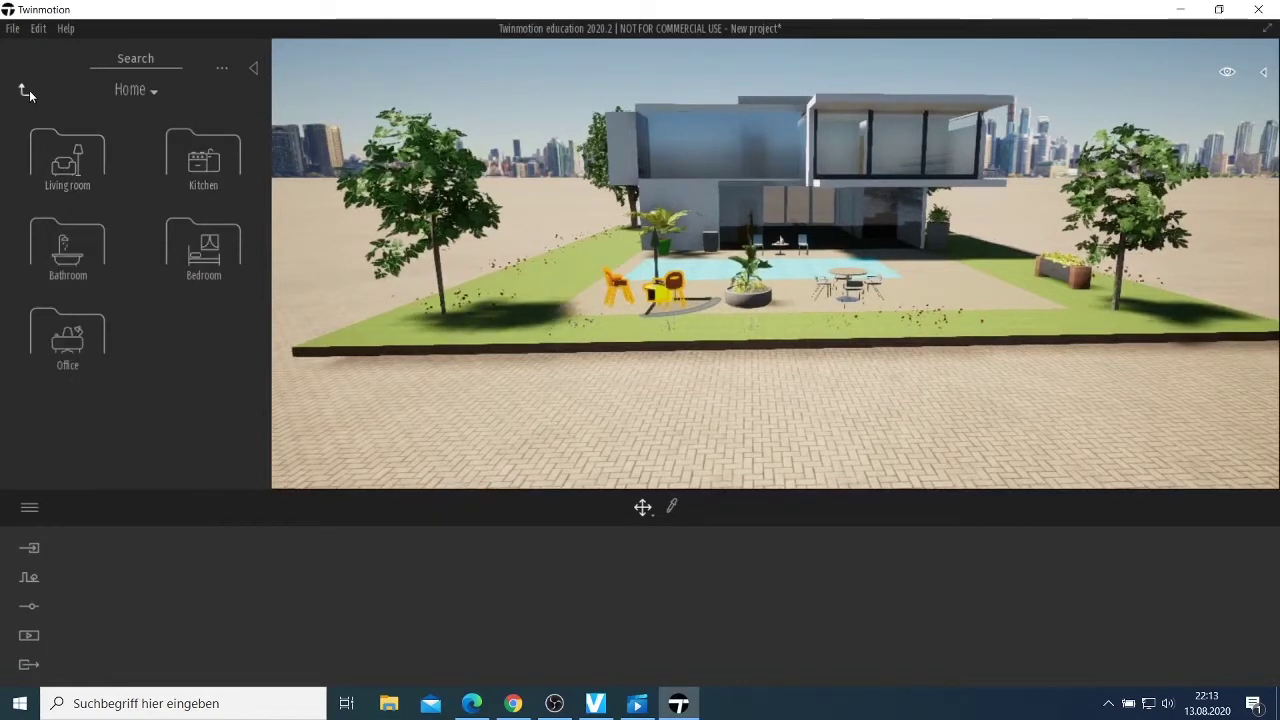
pyautogui.click(25, 90)
pyautogui.click(192, 170)
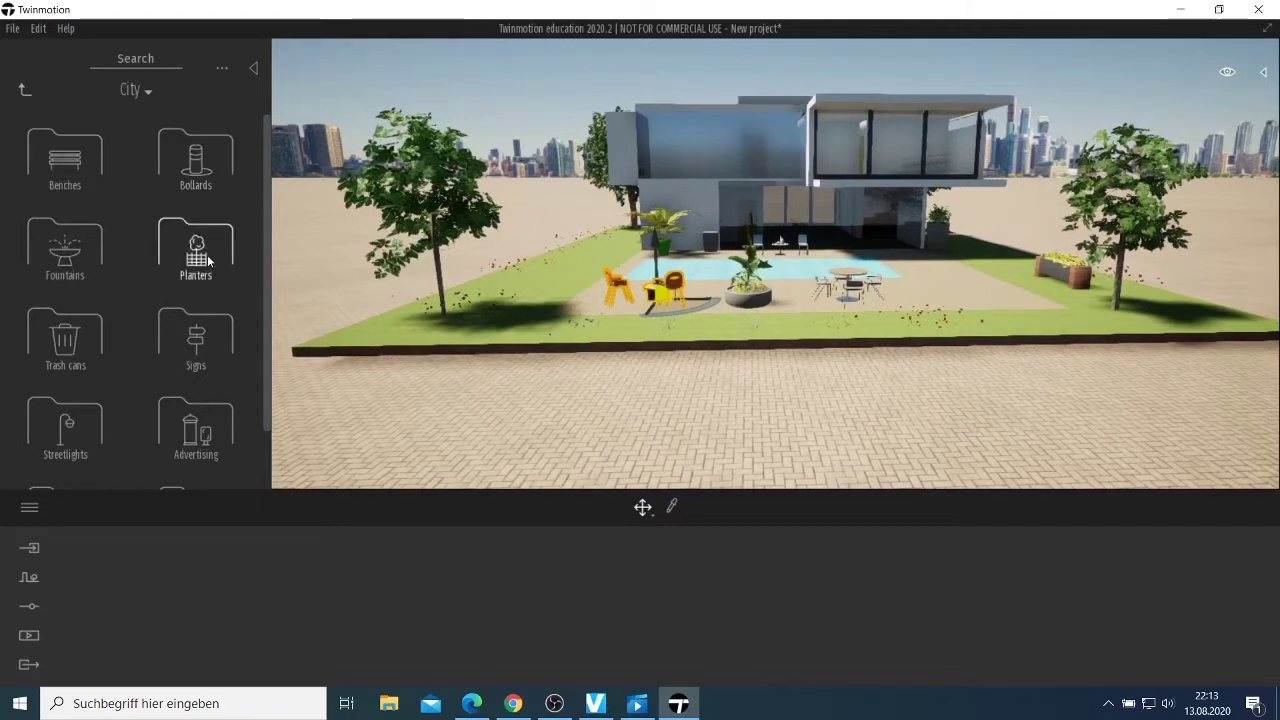
pyautogui.scroll(-1, 78, 190)
pyautogui.scroll(-2, 78, 203)
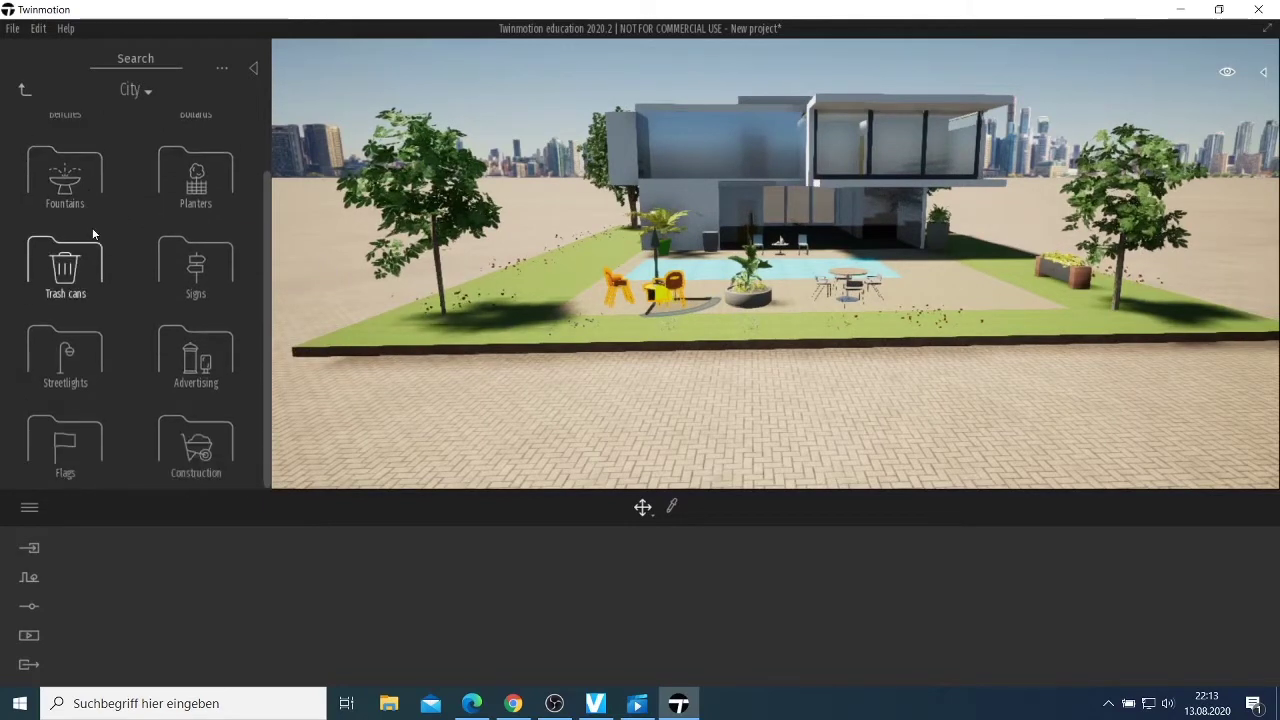
pyautogui.click(196, 180)
pyautogui.scroll(-6, 200, 347)
pyautogui.scroll(-1, 200, 347)
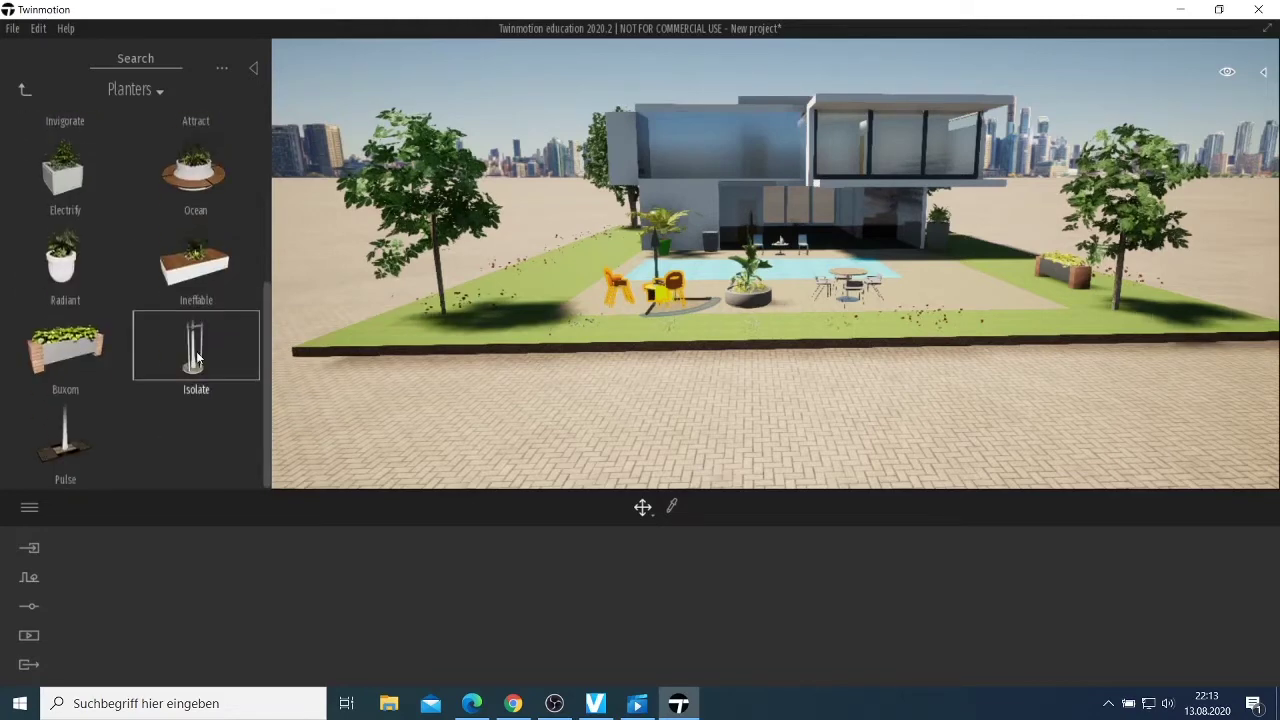
pyautogui.click(26, 97)
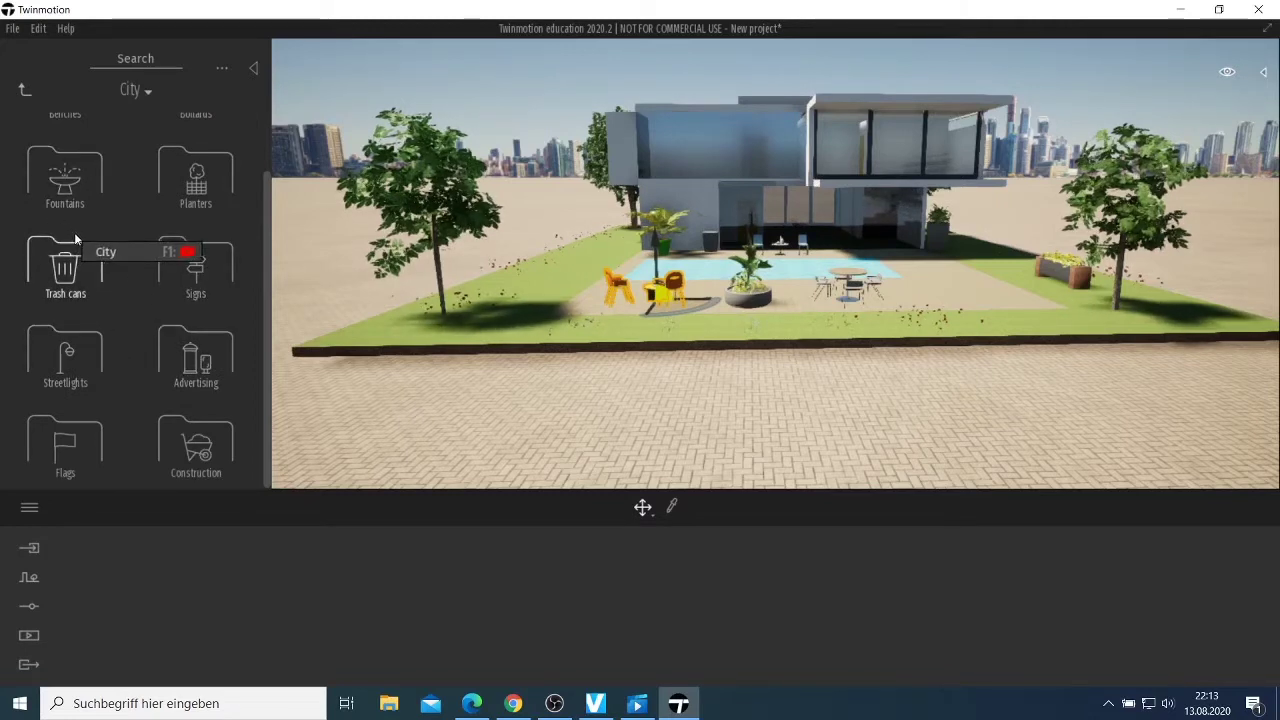
# Place a Gain fountain on the terrace and move it onto the front lawn strip, before the round planter.
pyautogui.click(65, 175)
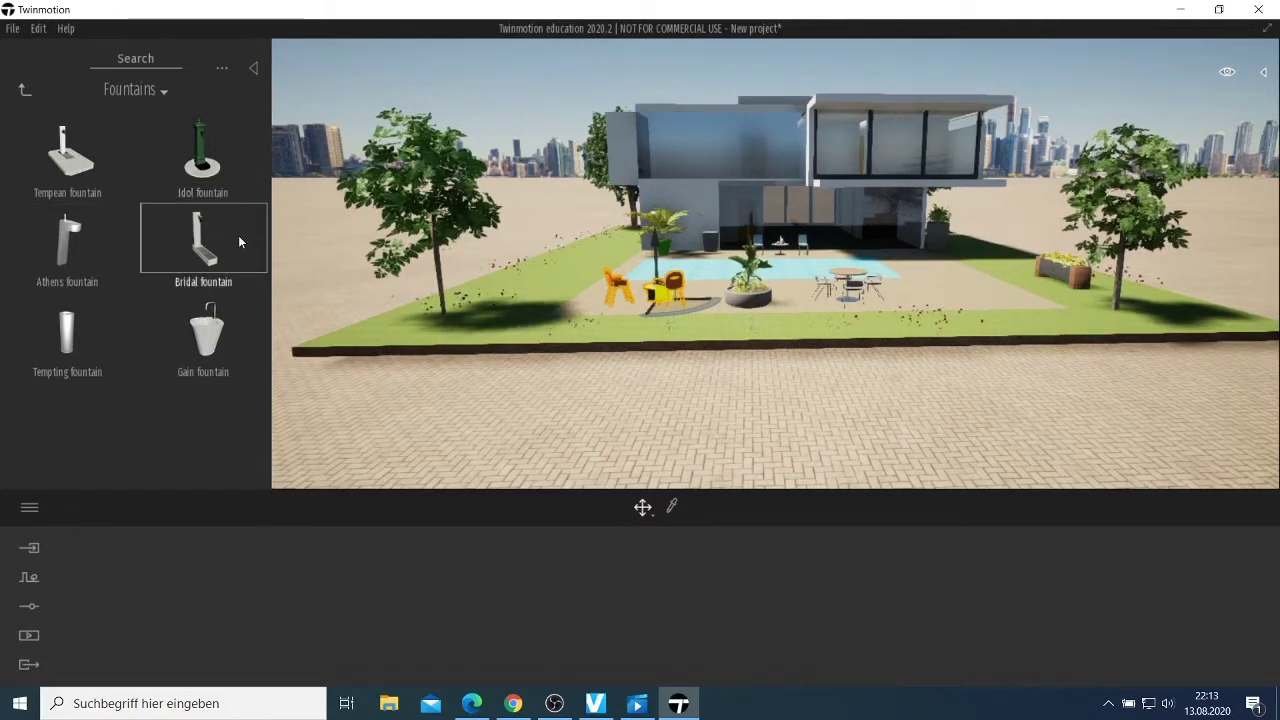
pyautogui.moveTo(195, 320); pyautogui.dragTo(913, 304)
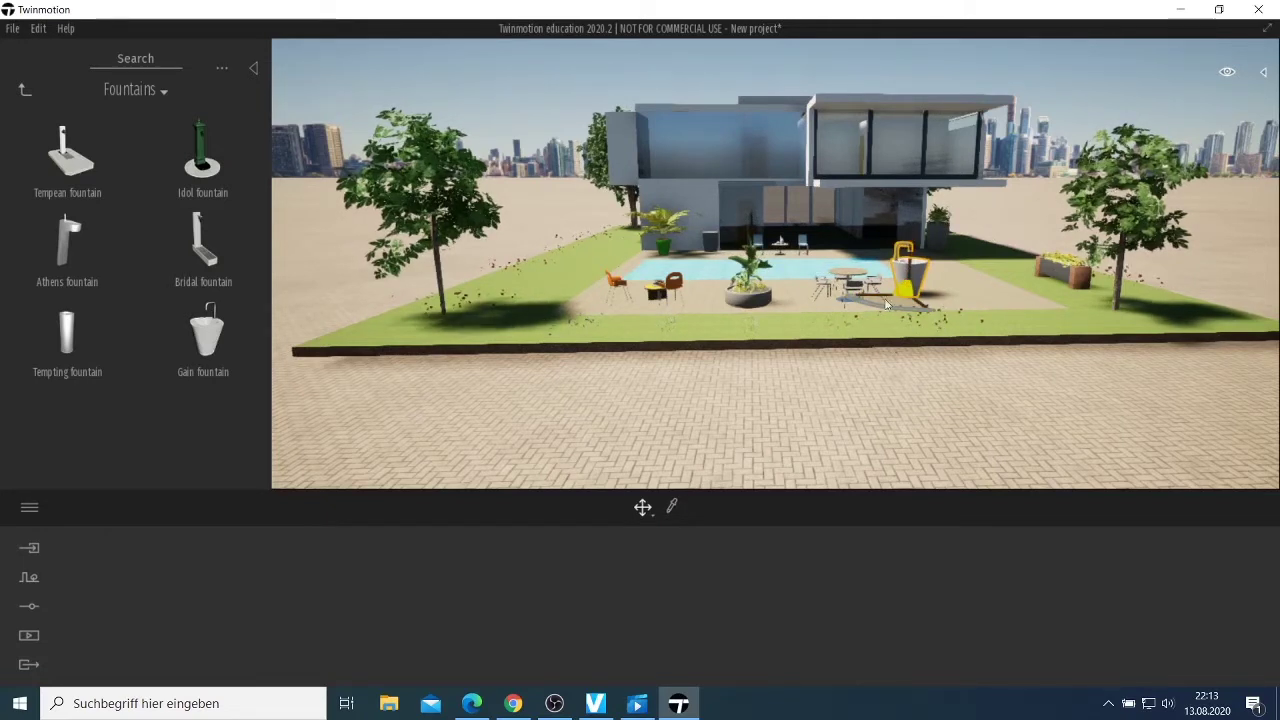
pyautogui.scroll(5, 920, 310)
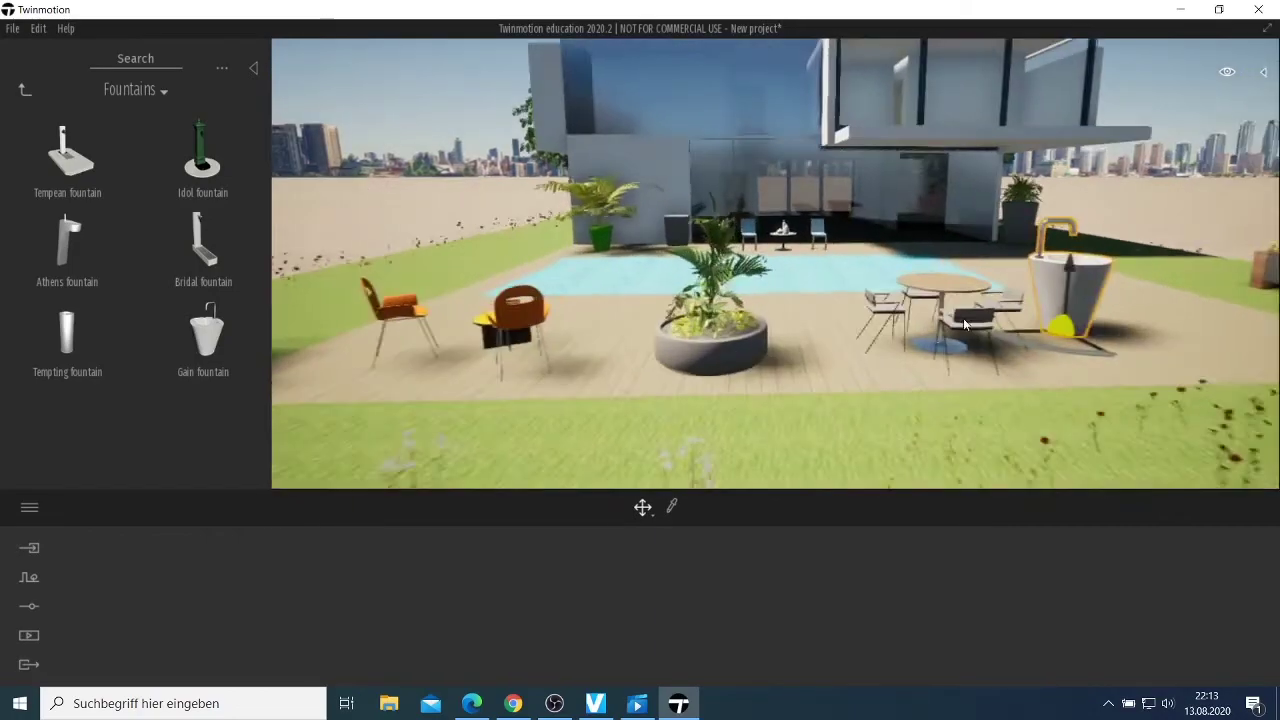
pyautogui.scroll(2, 1104, 325)
pyautogui.scroll(-8, 1106, 331)
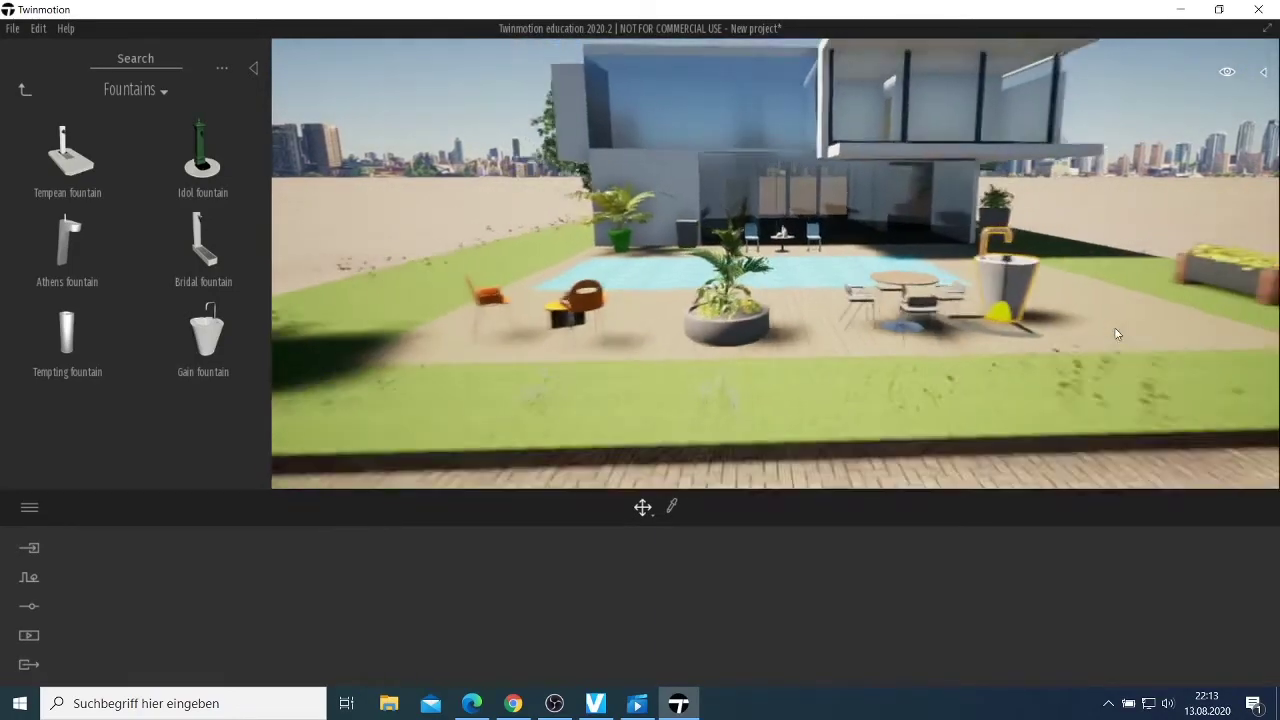
pyautogui.scroll(5, 1105, 334)
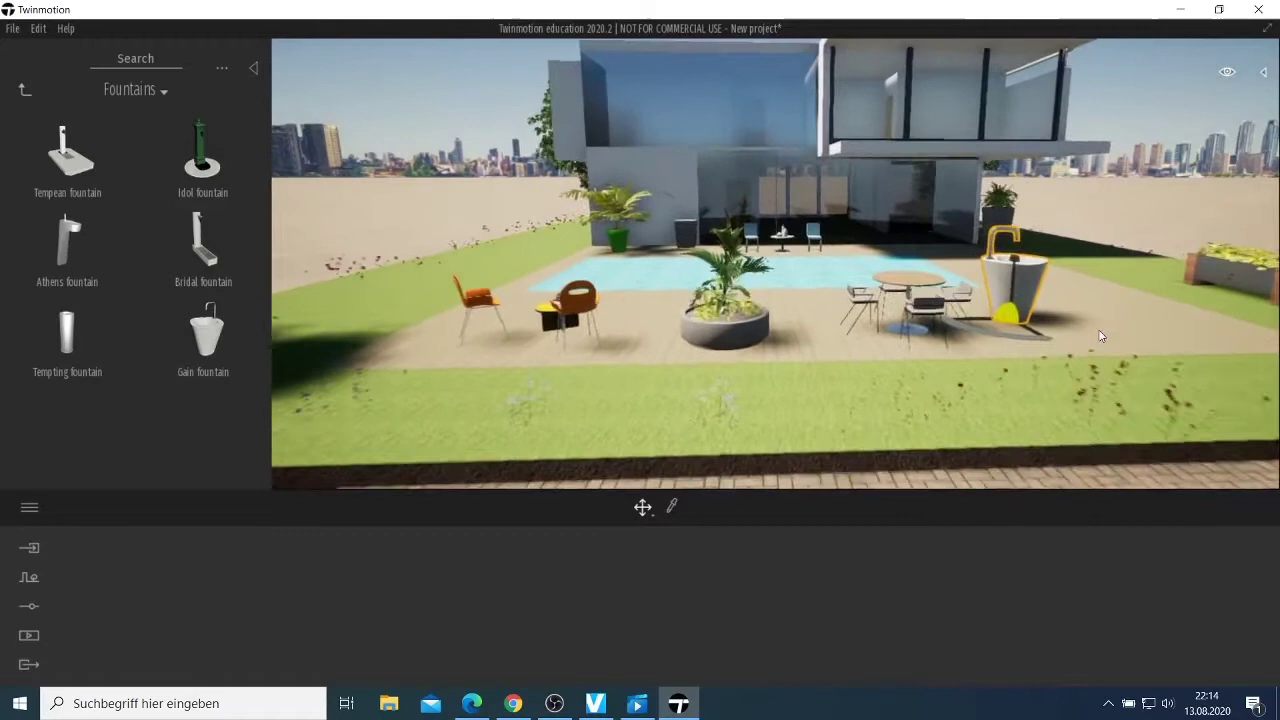
pyautogui.scroll(-6, 1104, 335)
pyautogui.scroll(3, 971, 300)
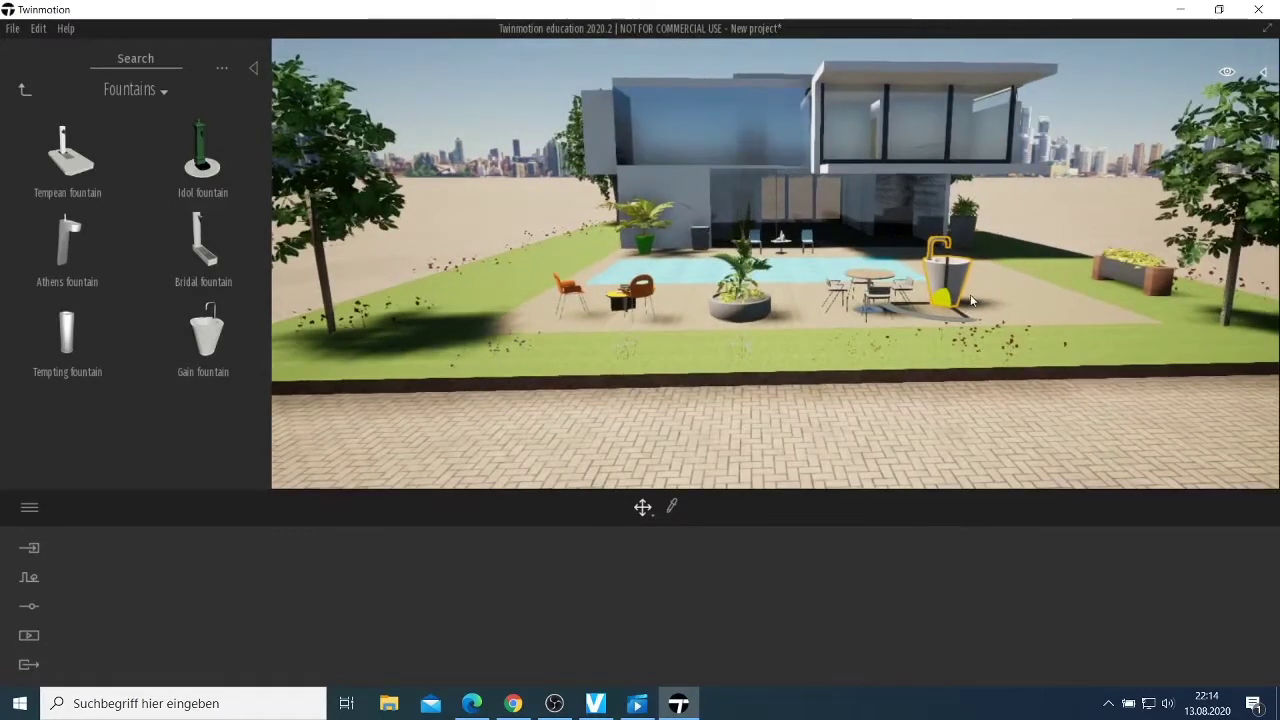
pyautogui.moveTo(947, 305); pyautogui.dragTo(732, 370)
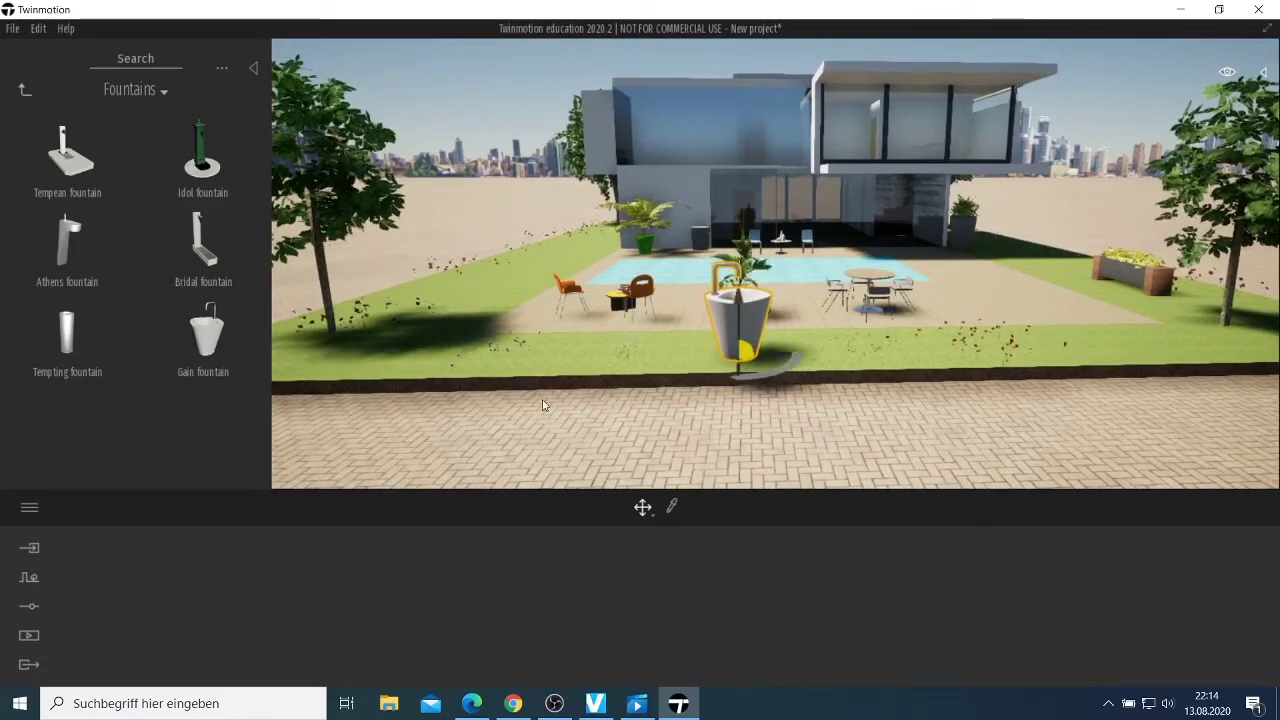
# Try placing a Water Cube from the Water objects over the pool, and delete it from the scene.
pyautogui.scroll(-3, 544, 404)
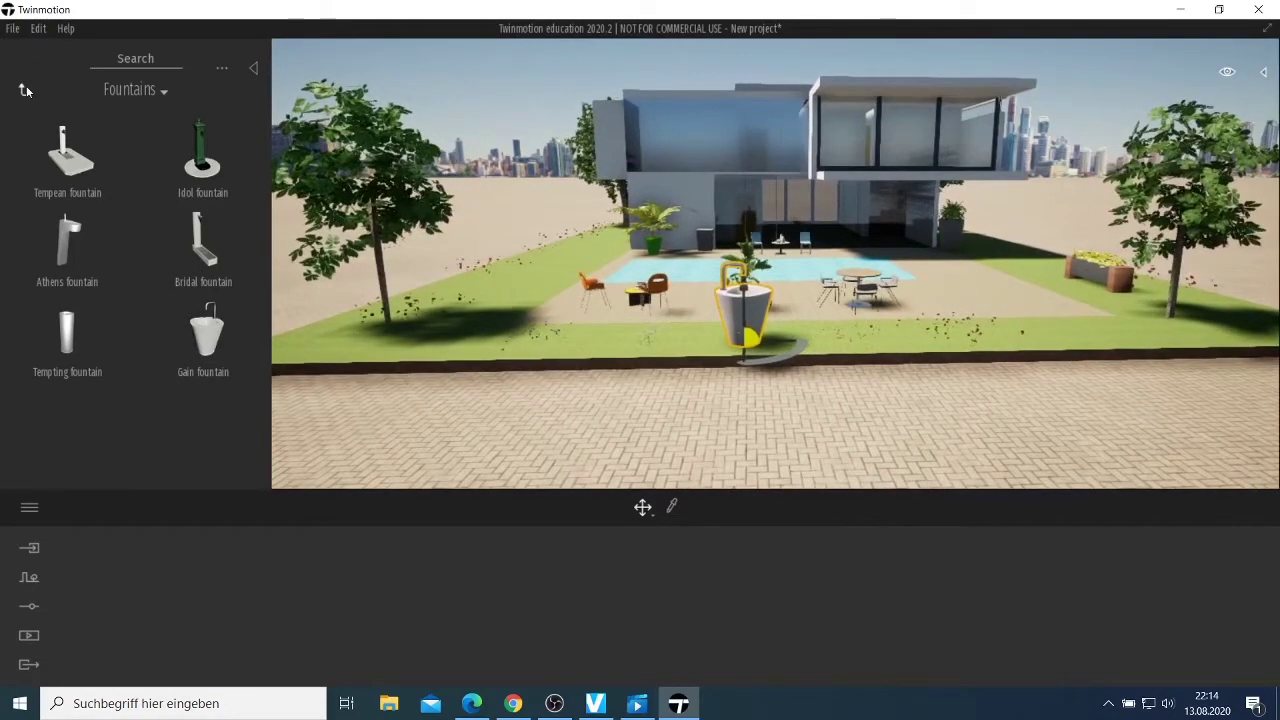
pyautogui.click(25, 90)
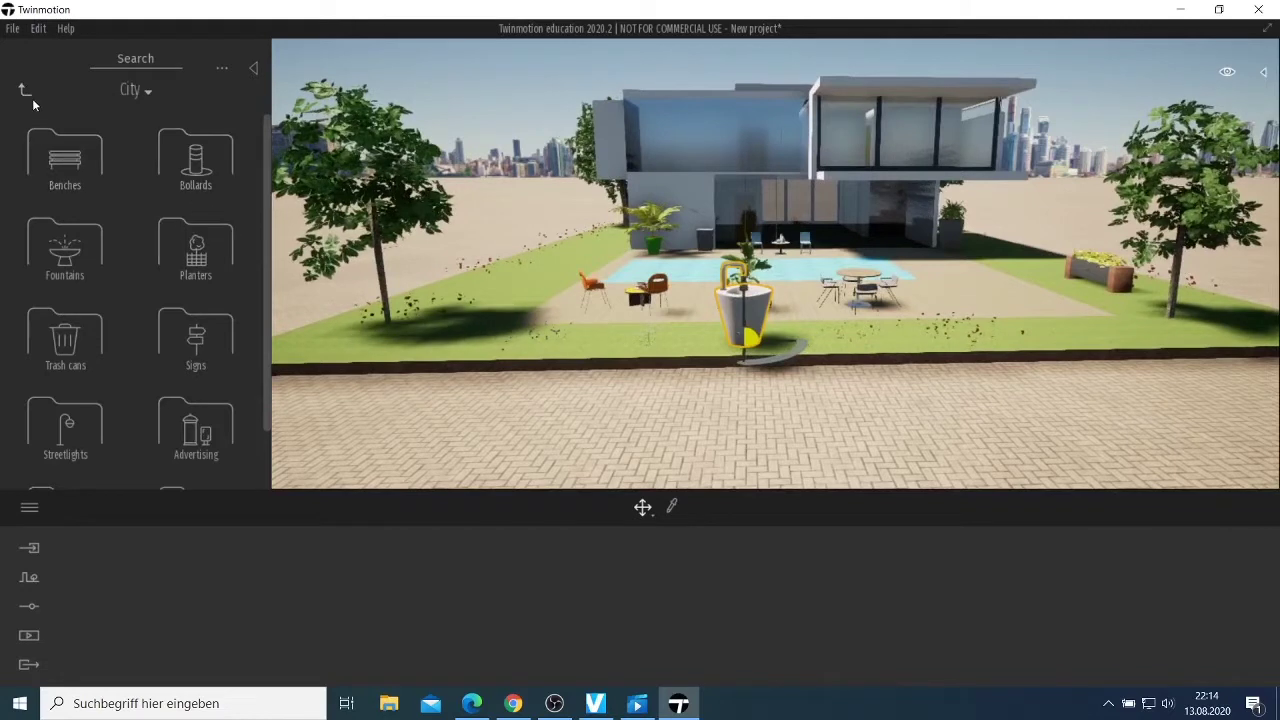
pyautogui.click(25, 97)
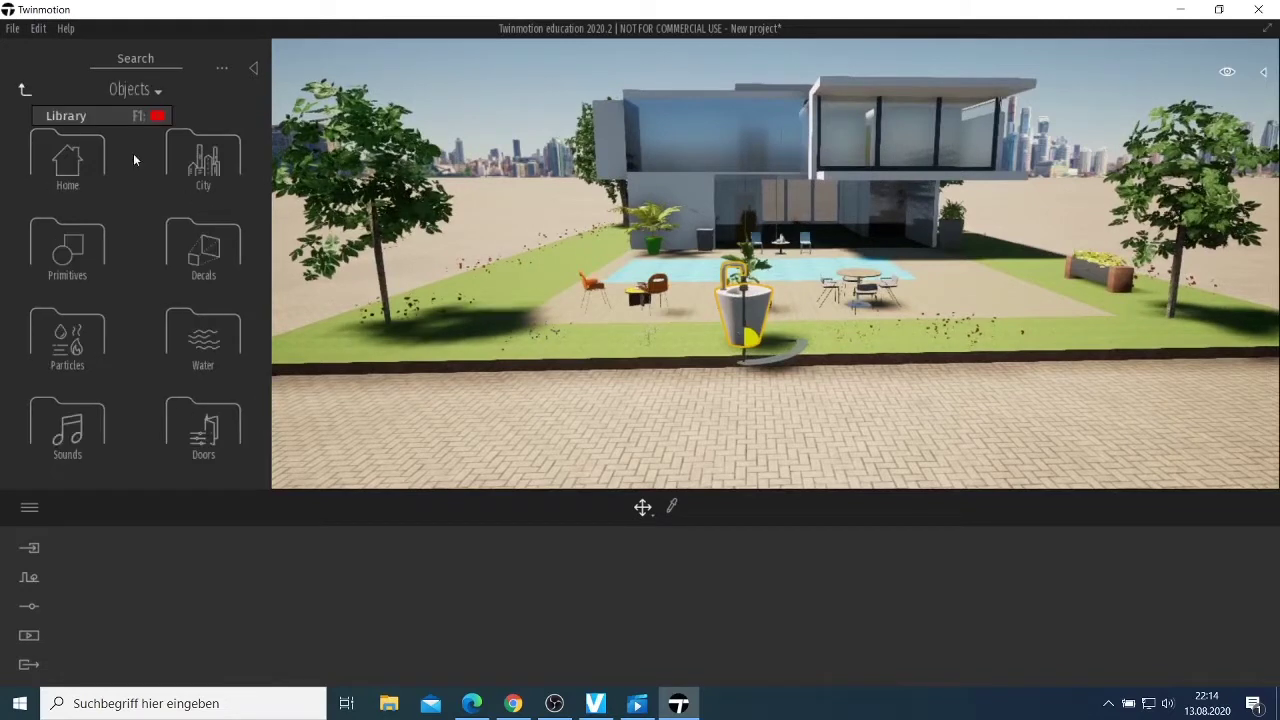
pyautogui.click(215, 337)
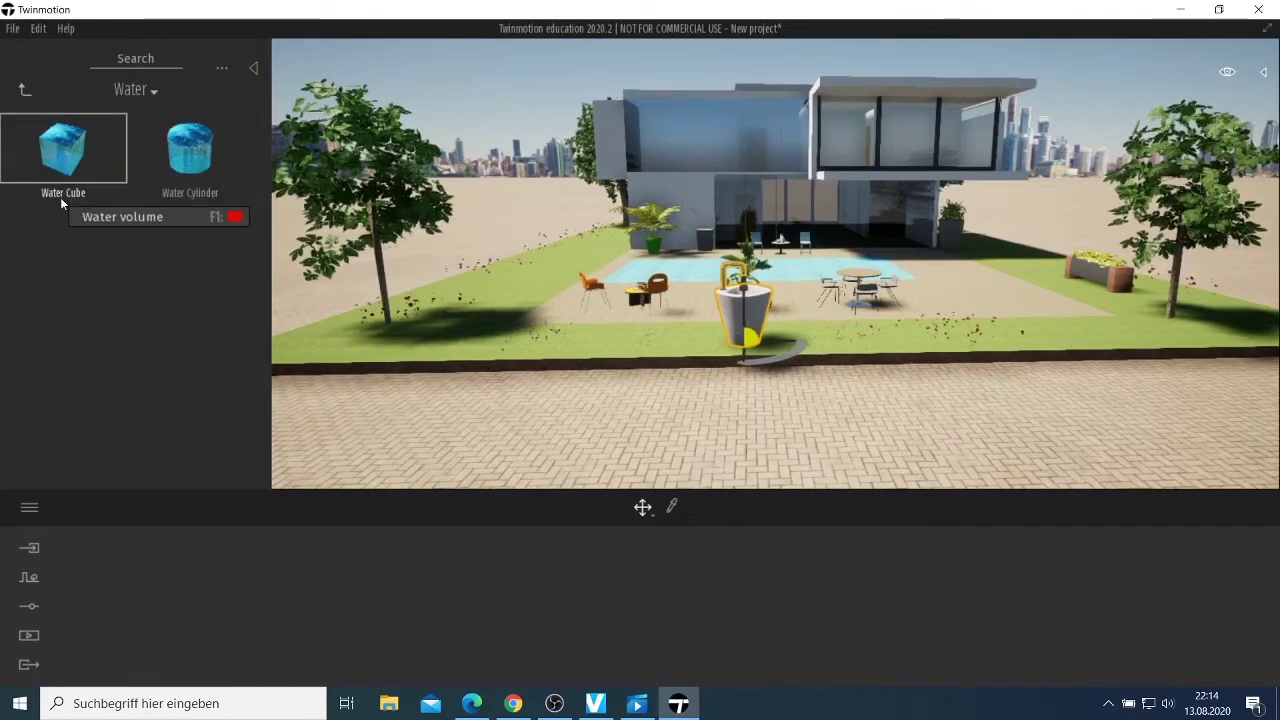
pyautogui.moveTo(56, 152); pyautogui.dragTo(165, 182)
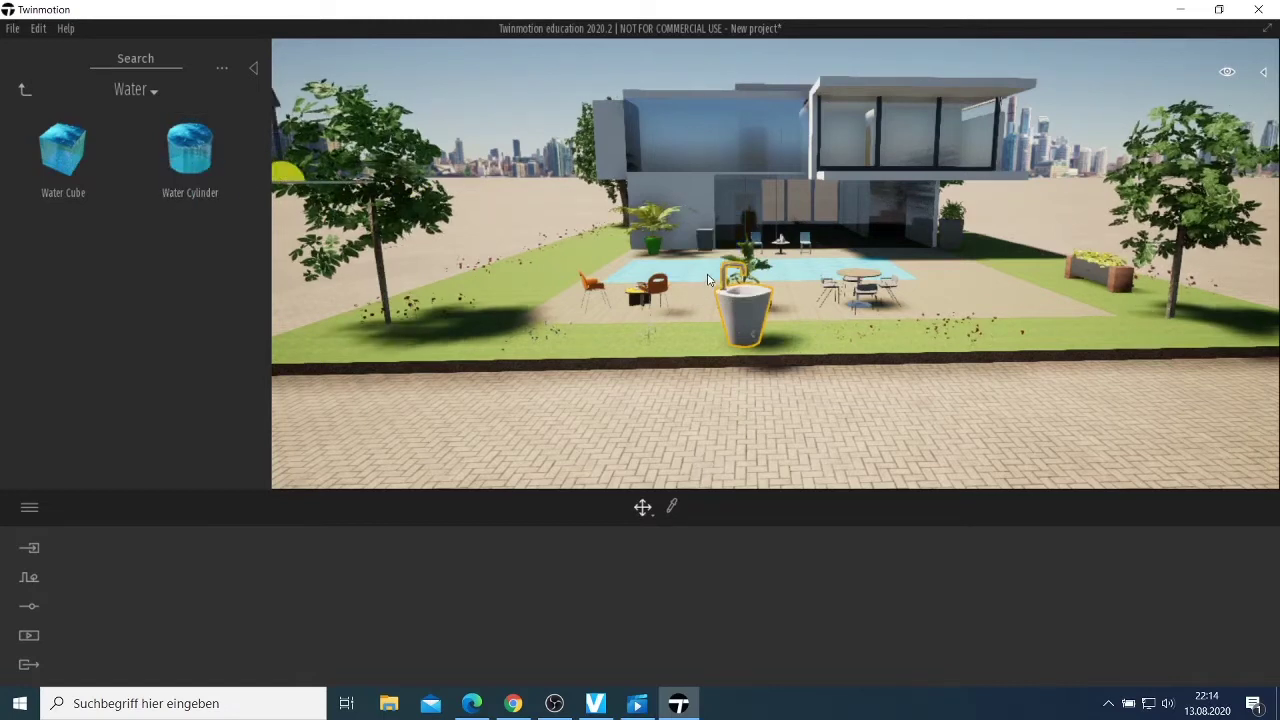
pyautogui.moveTo(56, 152); pyautogui.dragTo(697, 288)
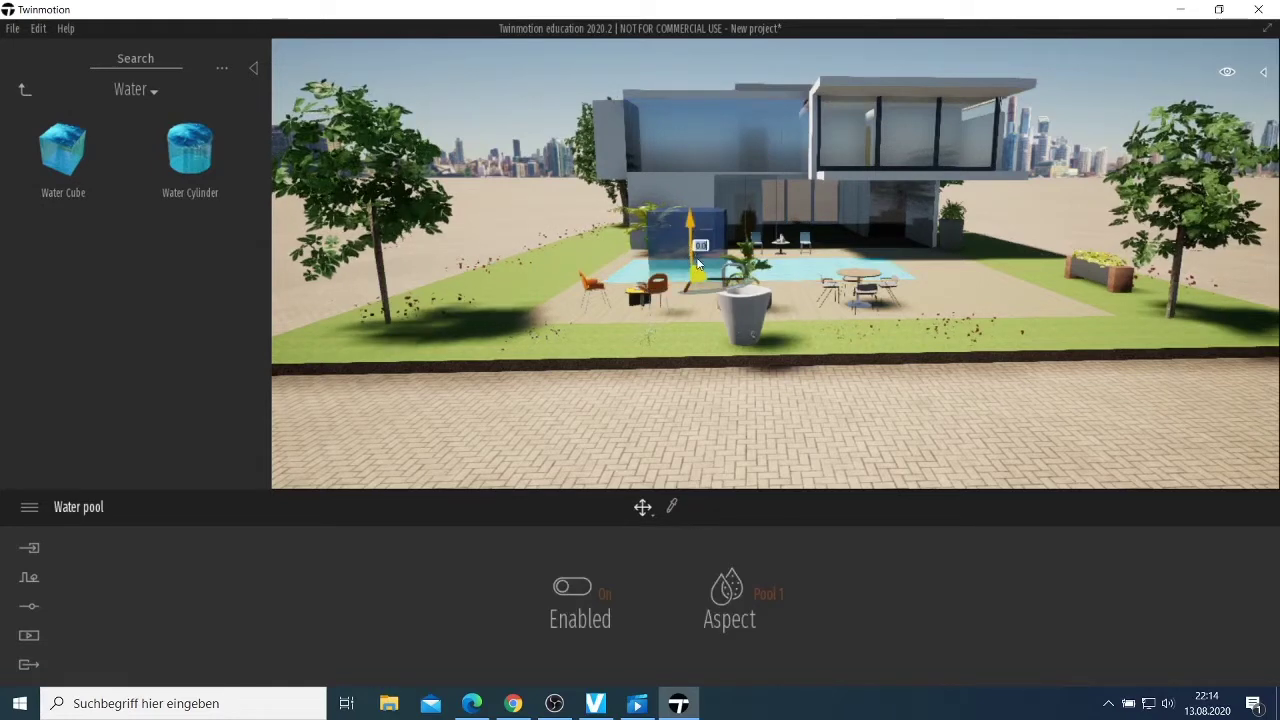
pyautogui.moveTo(697, 273)
pyautogui.mouseDown()
pyautogui.moveTo(702, 345)
pyautogui.moveTo(697, 265)
pyautogui.mouseUp()
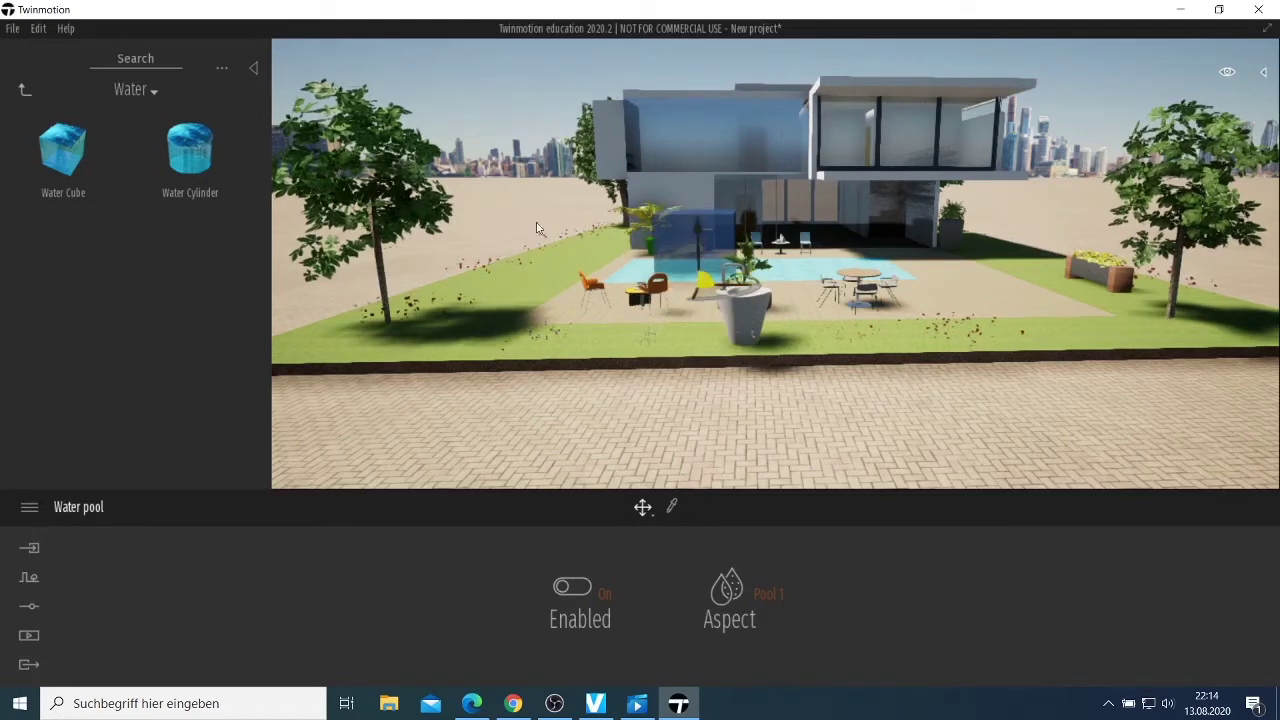
pyautogui.click(38, 30)
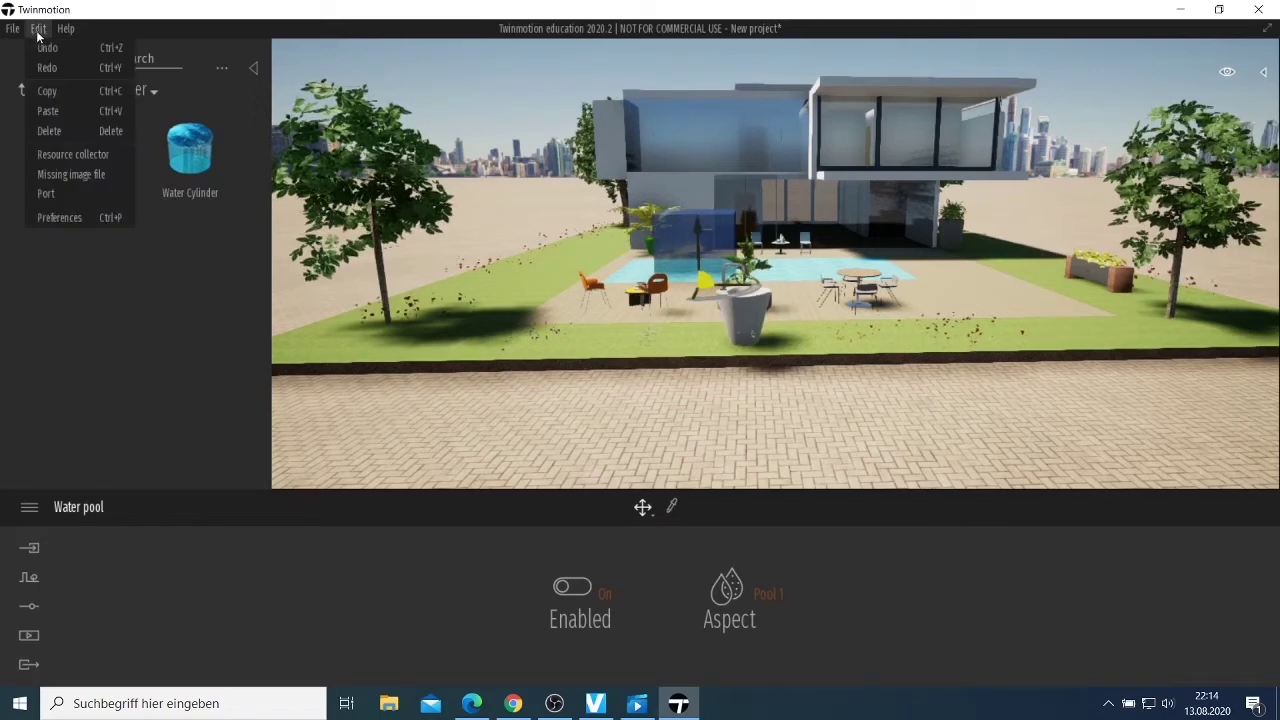
pyautogui.click(82, 131)
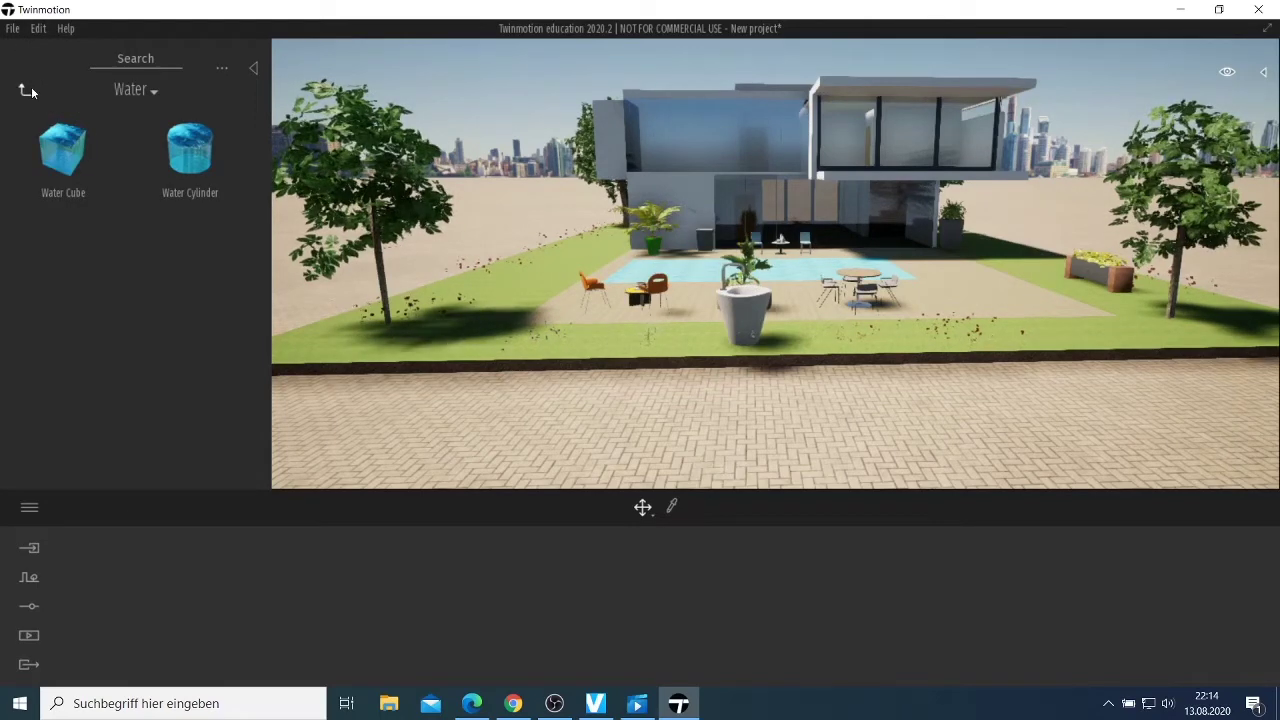
# Look through the Particles, Home and City objects in the library, including the Fountains category, for further outdoor items.
pyautogui.click(31, 88)
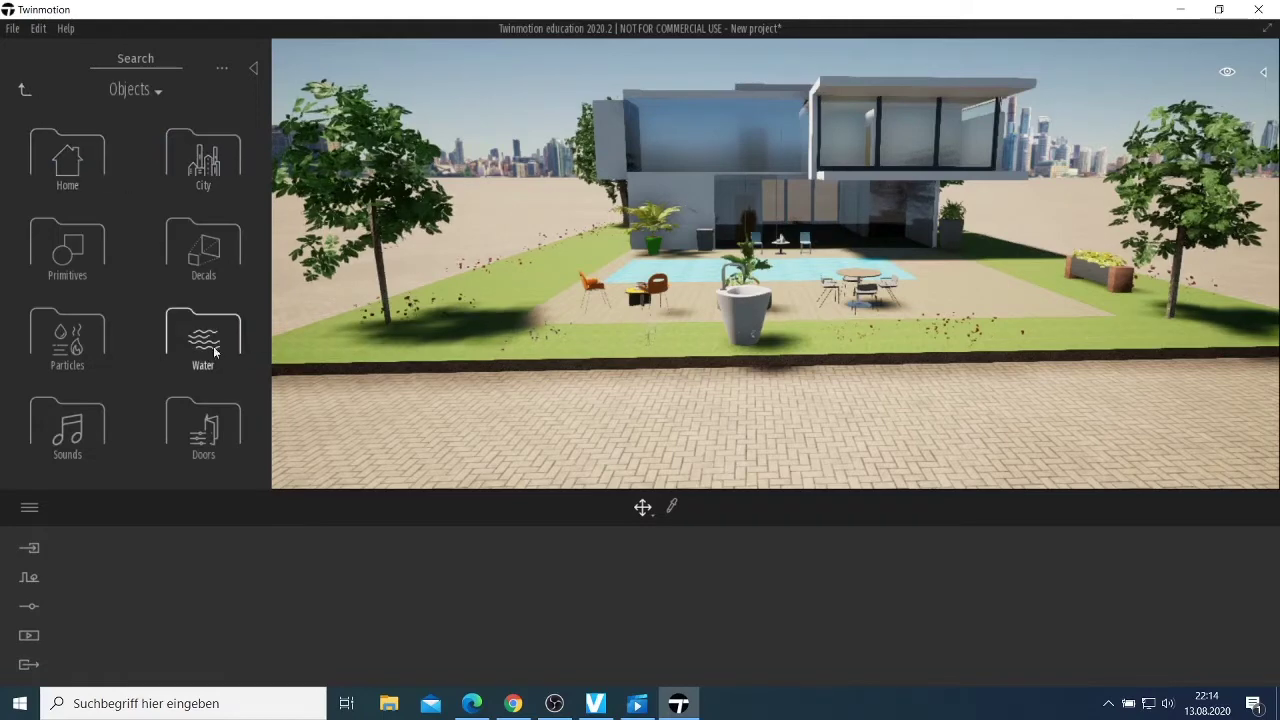
pyautogui.click(86, 350)
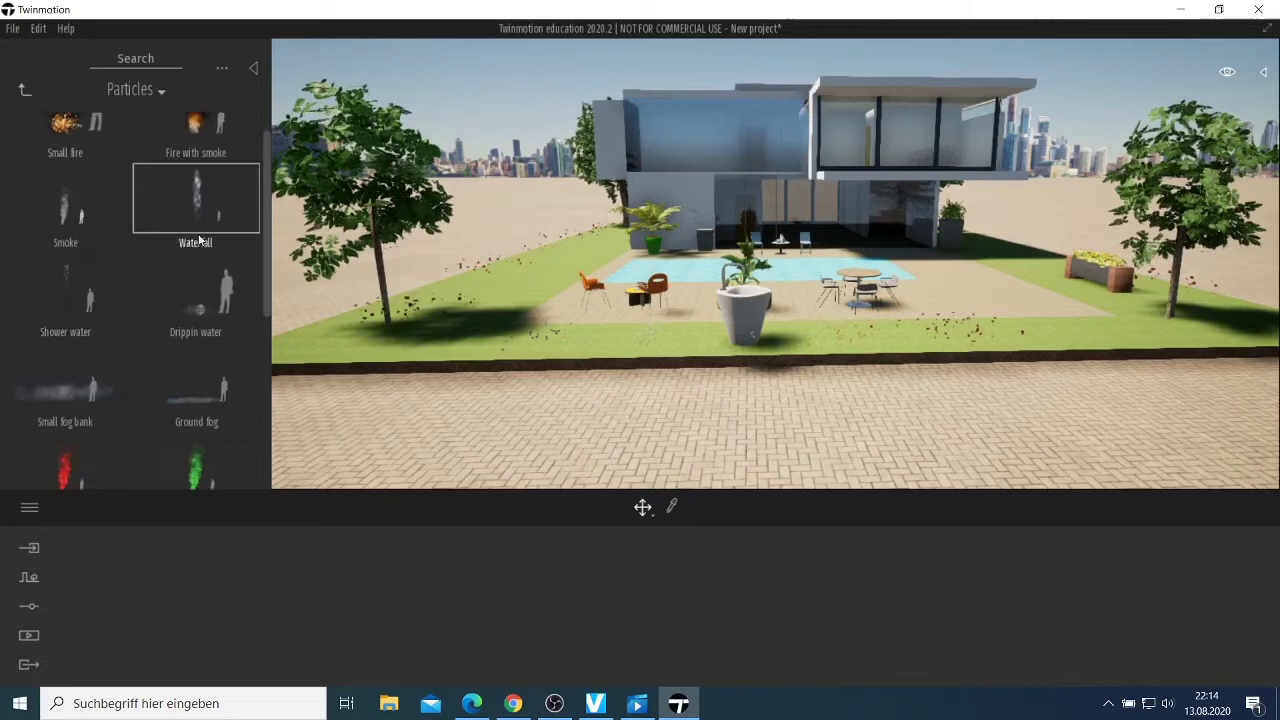
pyautogui.scroll(-3, 200, 240)
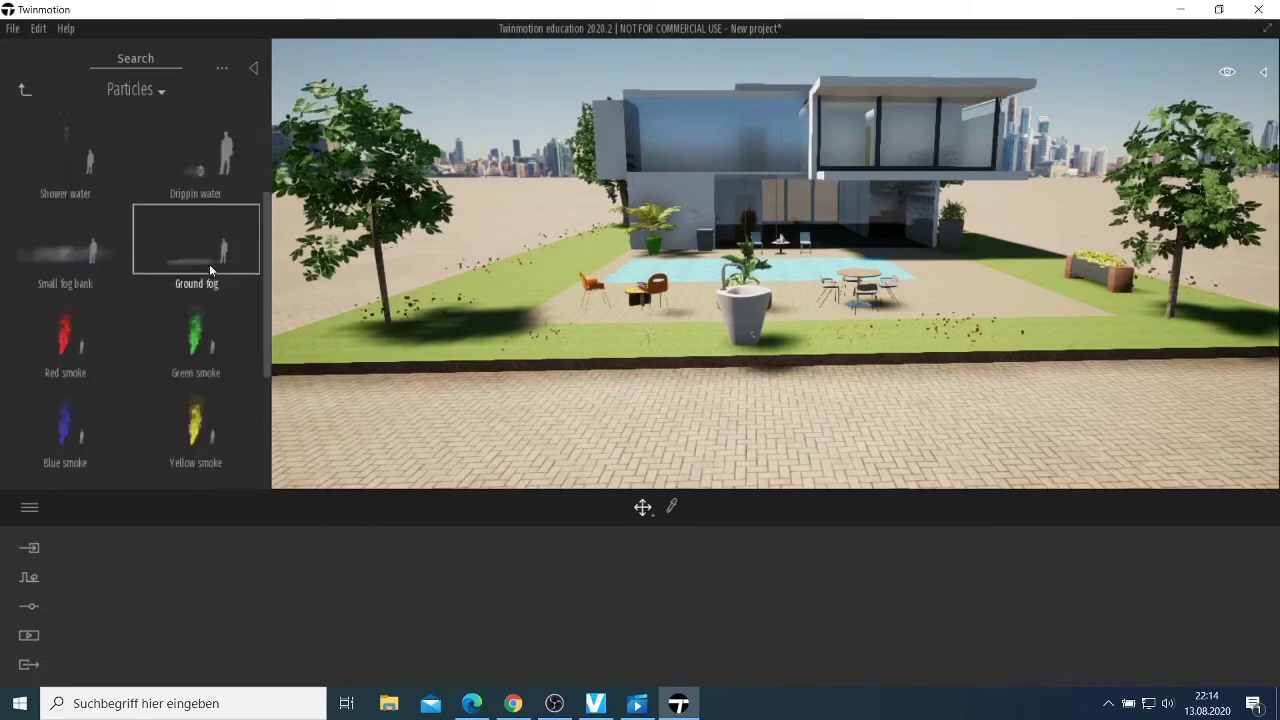
pyautogui.click(25, 91)
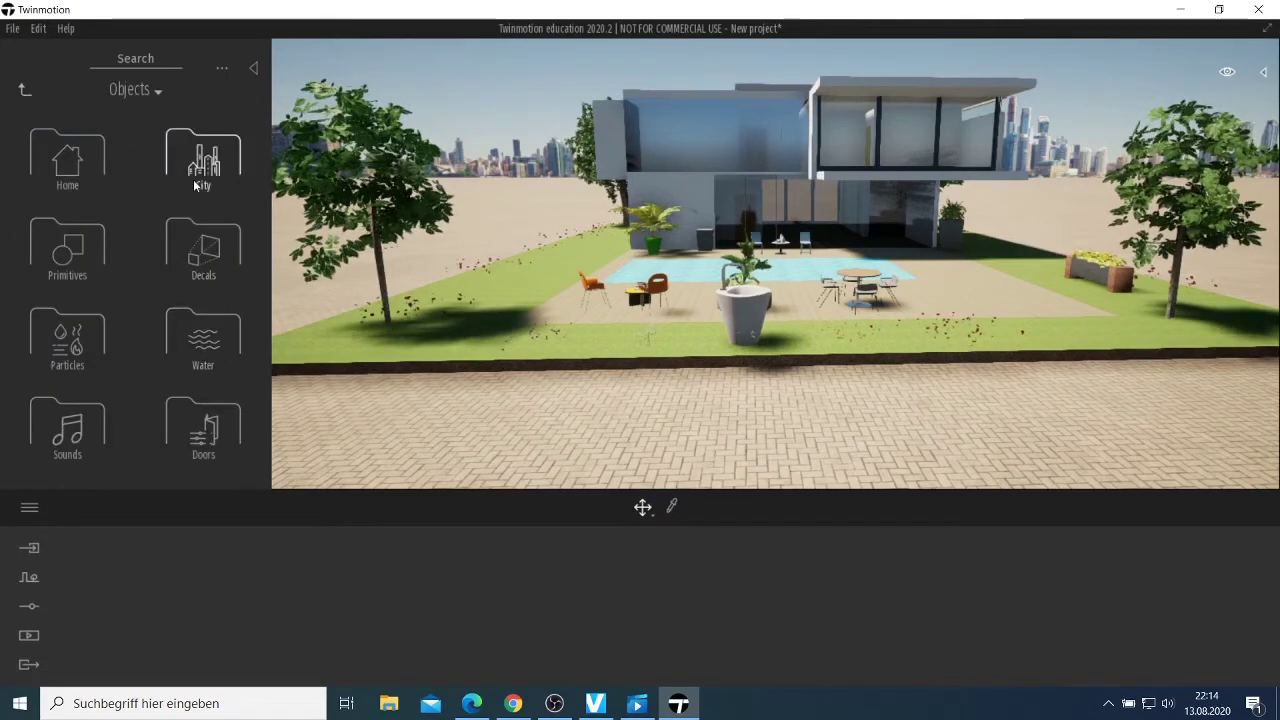
pyautogui.click(193, 179)
pyautogui.click(25, 91)
pyautogui.click(43, 138)
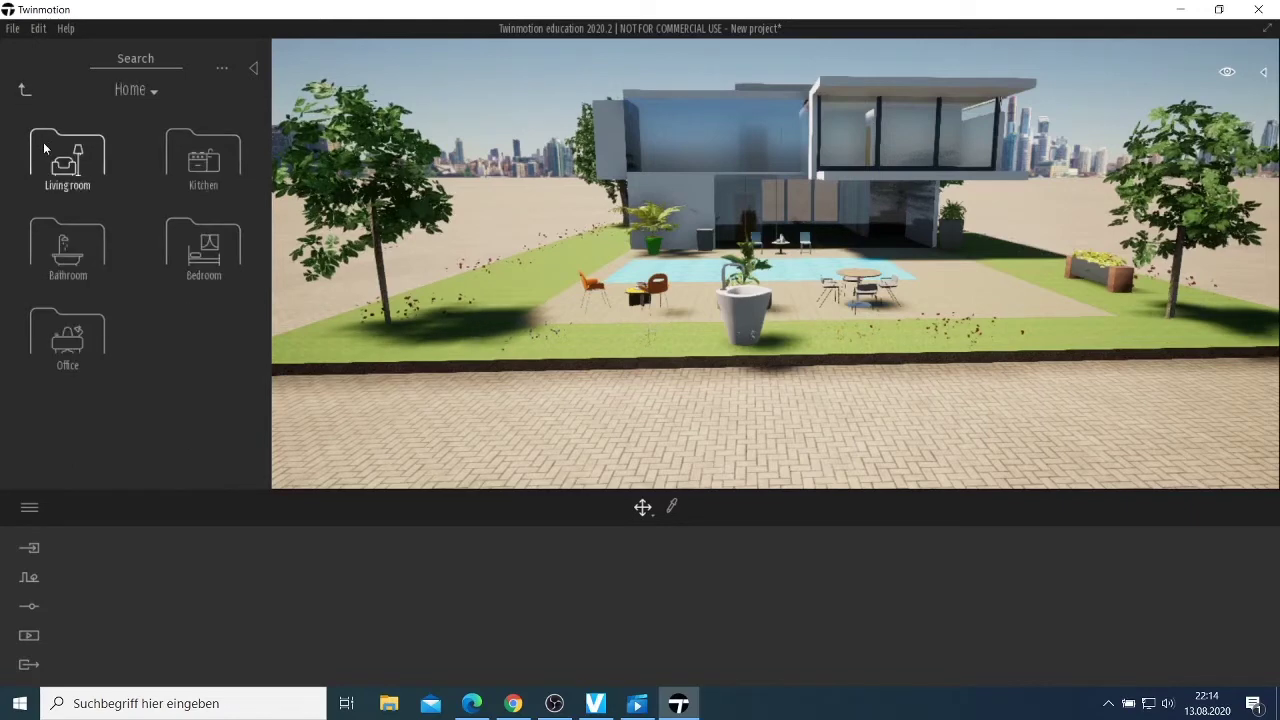
pyautogui.click(25, 94)
pyautogui.click(195, 165)
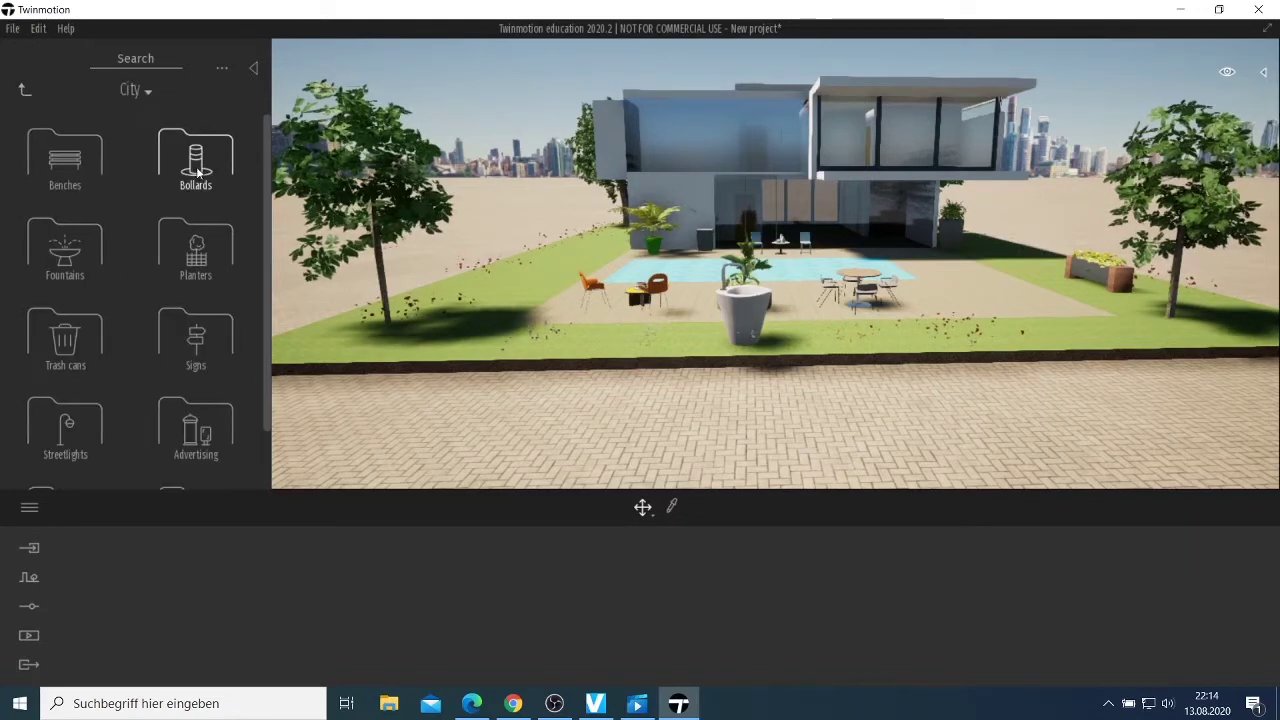
pyautogui.scroll(-1, 114, 201)
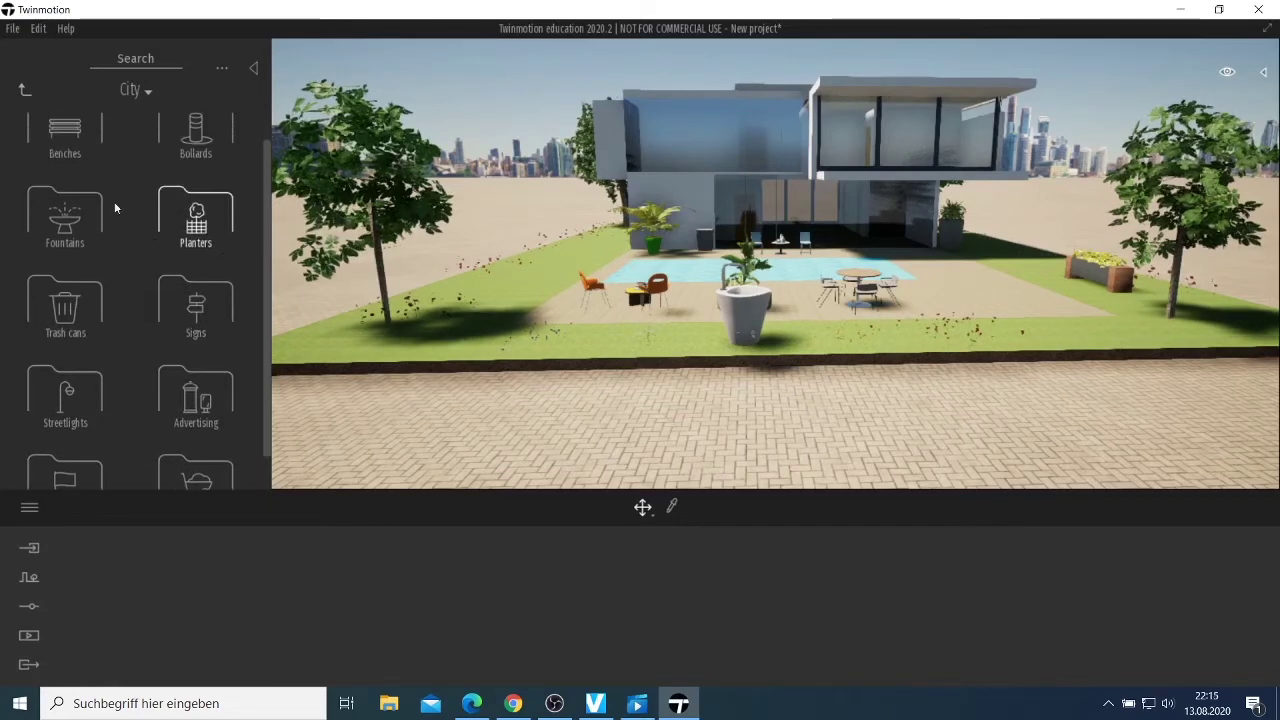
pyautogui.click(84, 233)
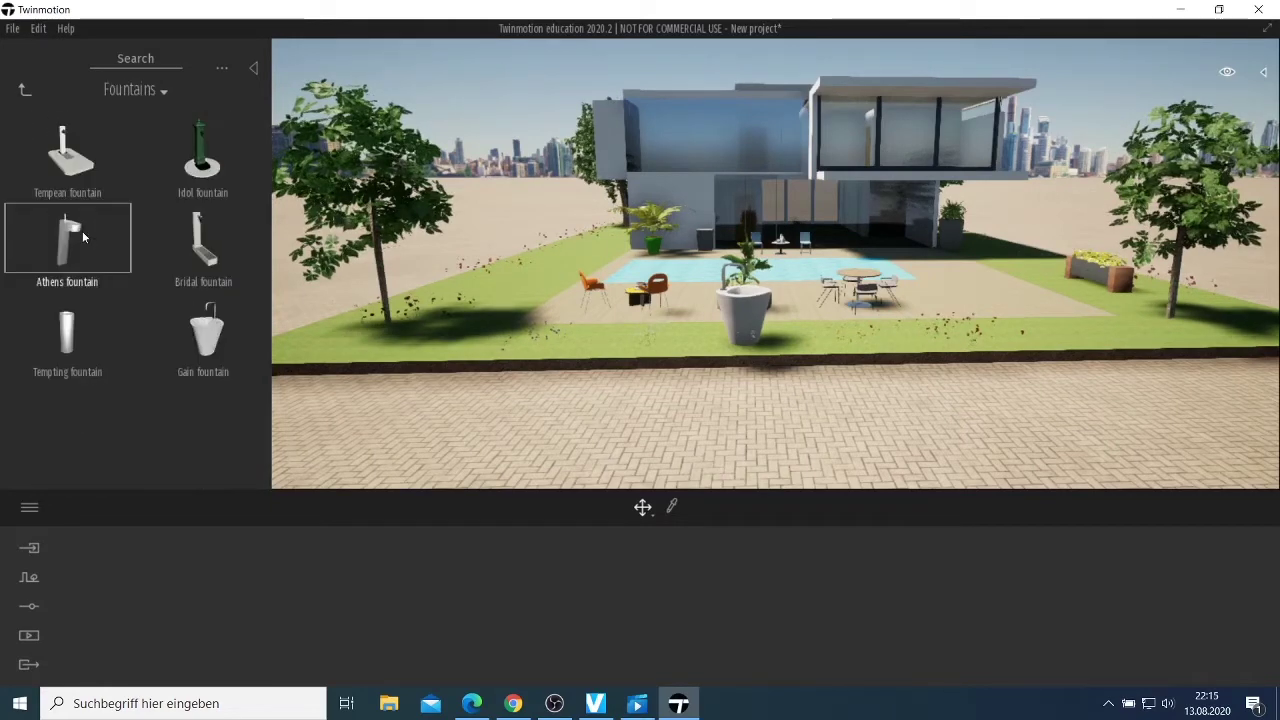
pyautogui.click(26, 91)
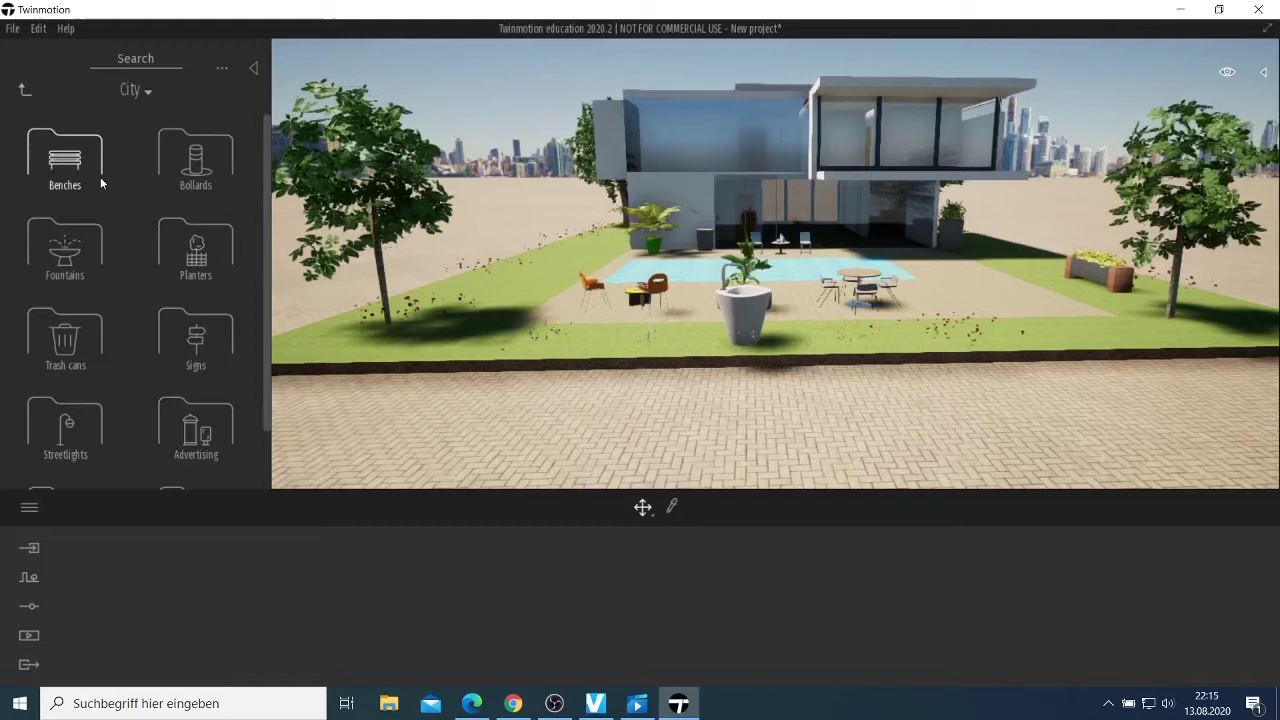
# Place two Motion railings from the City bollards at the front lawn corner near the tree, one along the side and one along the front edge.
pyautogui.click(197, 182)
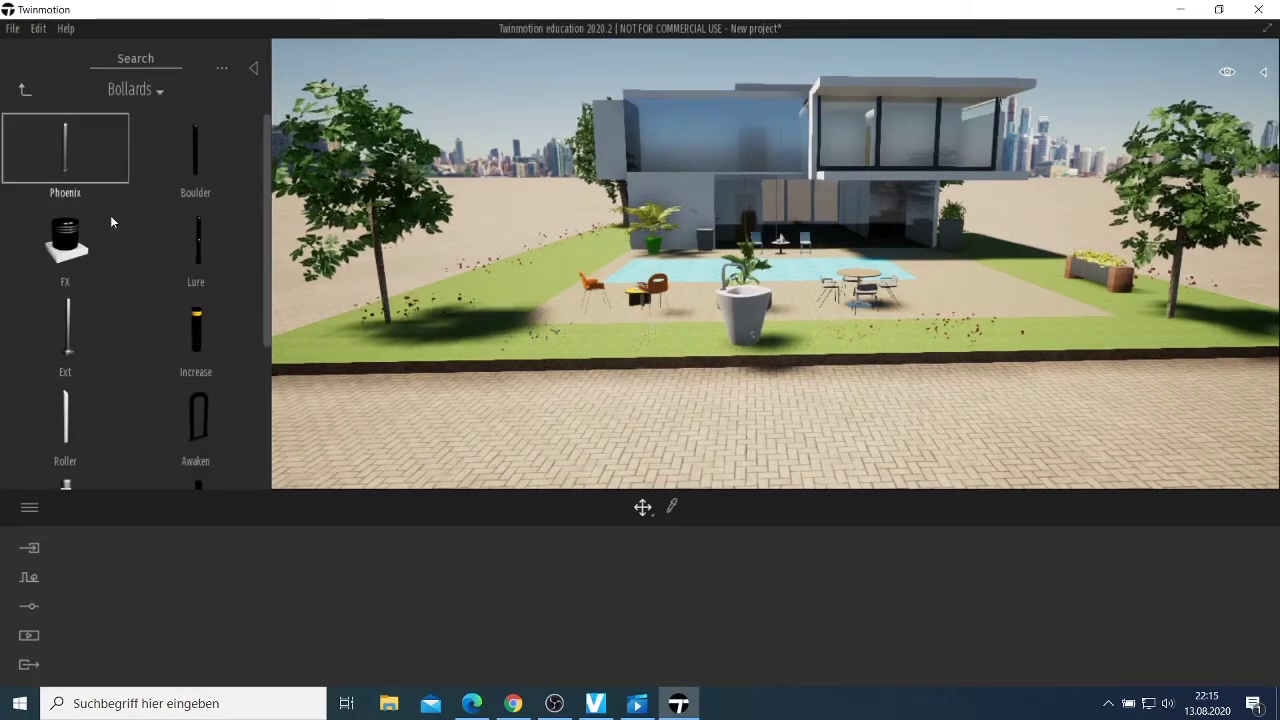
pyautogui.scroll(-3, 133, 228)
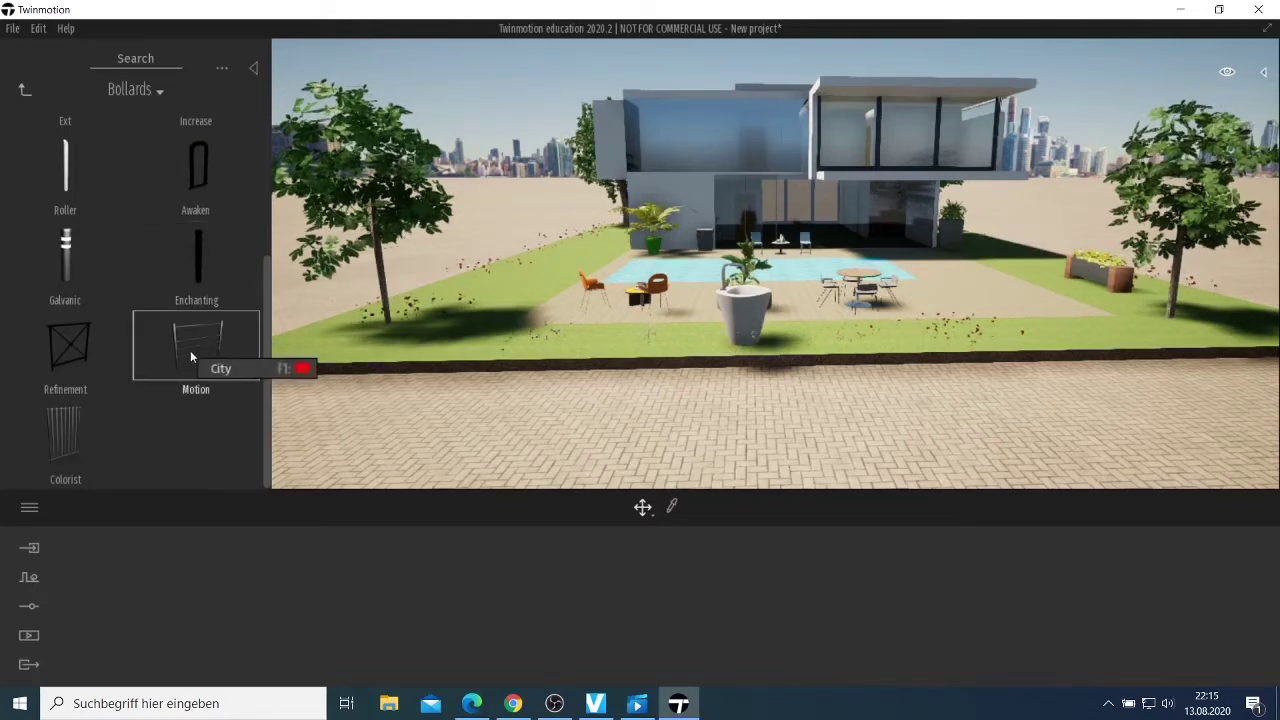
pyautogui.moveTo(191, 356)
pyautogui.mouseDown()
pyautogui.moveTo(337, 374)
pyautogui.moveTo(371, 358)
pyautogui.moveTo(318, 321)
pyautogui.mouseUp()
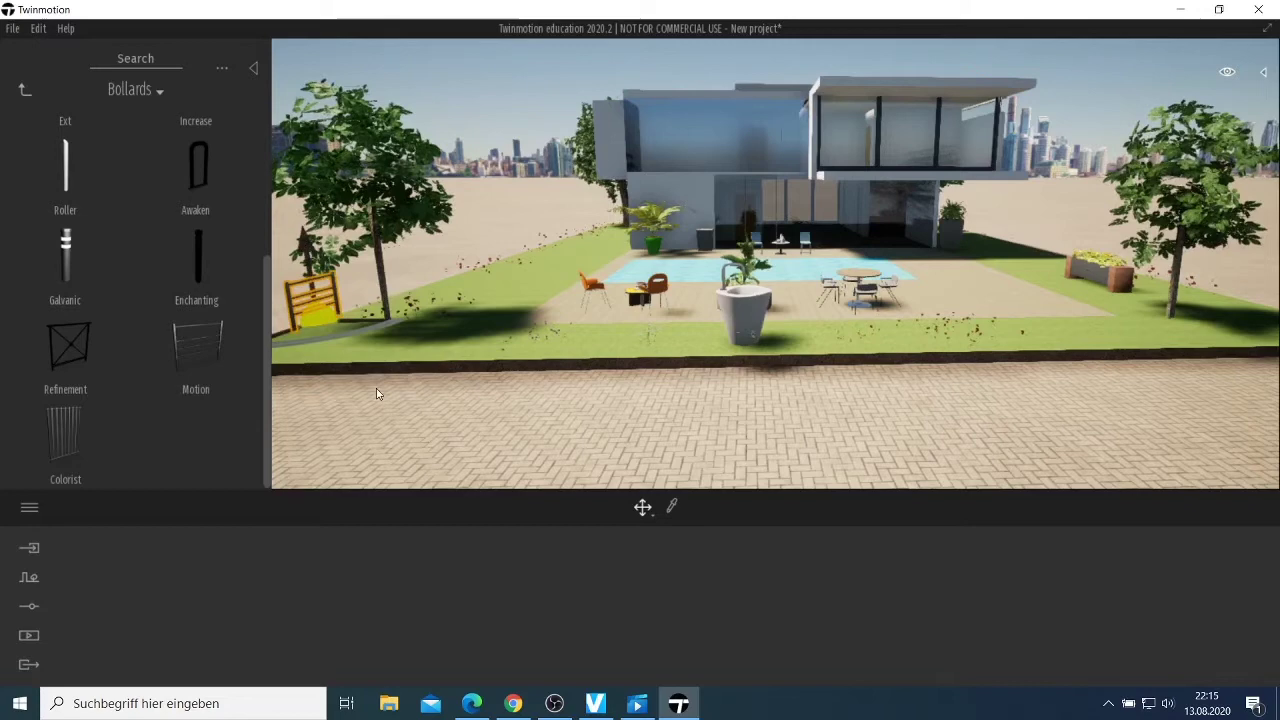
pyautogui.scroll(-3, 386, 395)
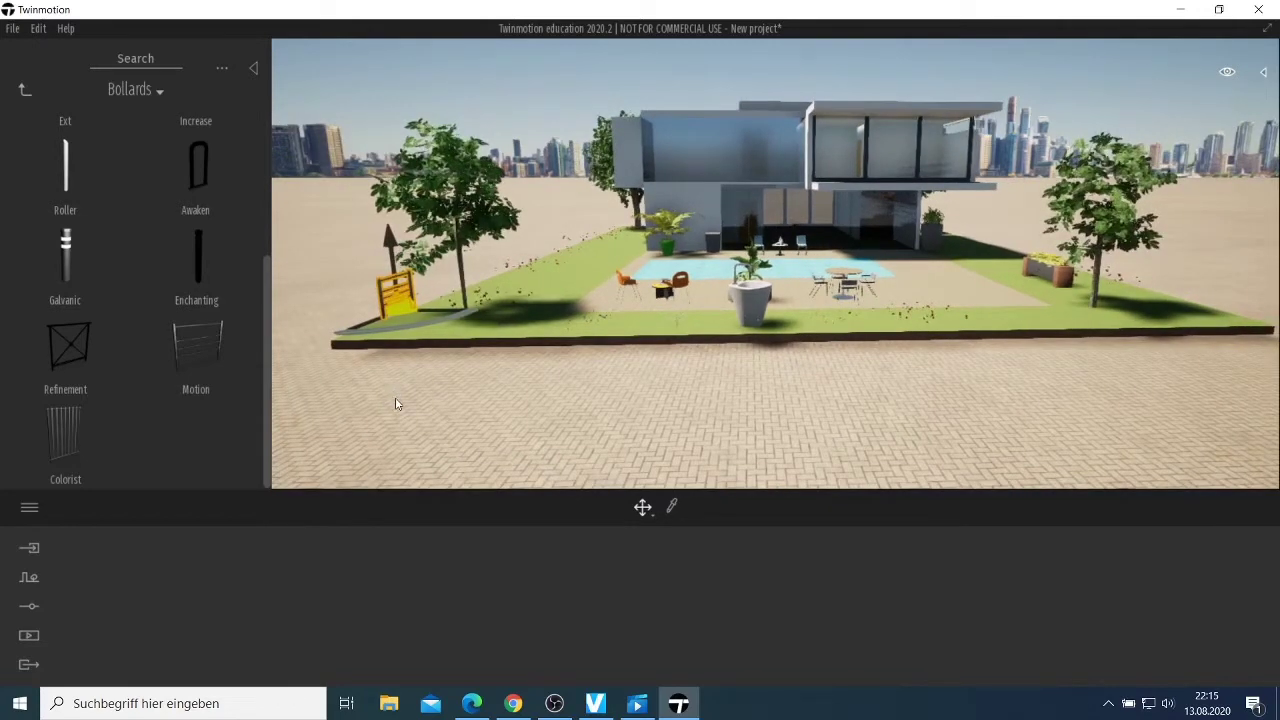
pyautogui.moveTo(182, 326); pyautogui.dragTo(297, 368)
pyautogui.moveTo(364, 335)
pyautogui.mouseDown()
pyautogui.moveTo(375, 331)
pyautogui.moveTo(368, 342)
pyautogui.mouseUp()
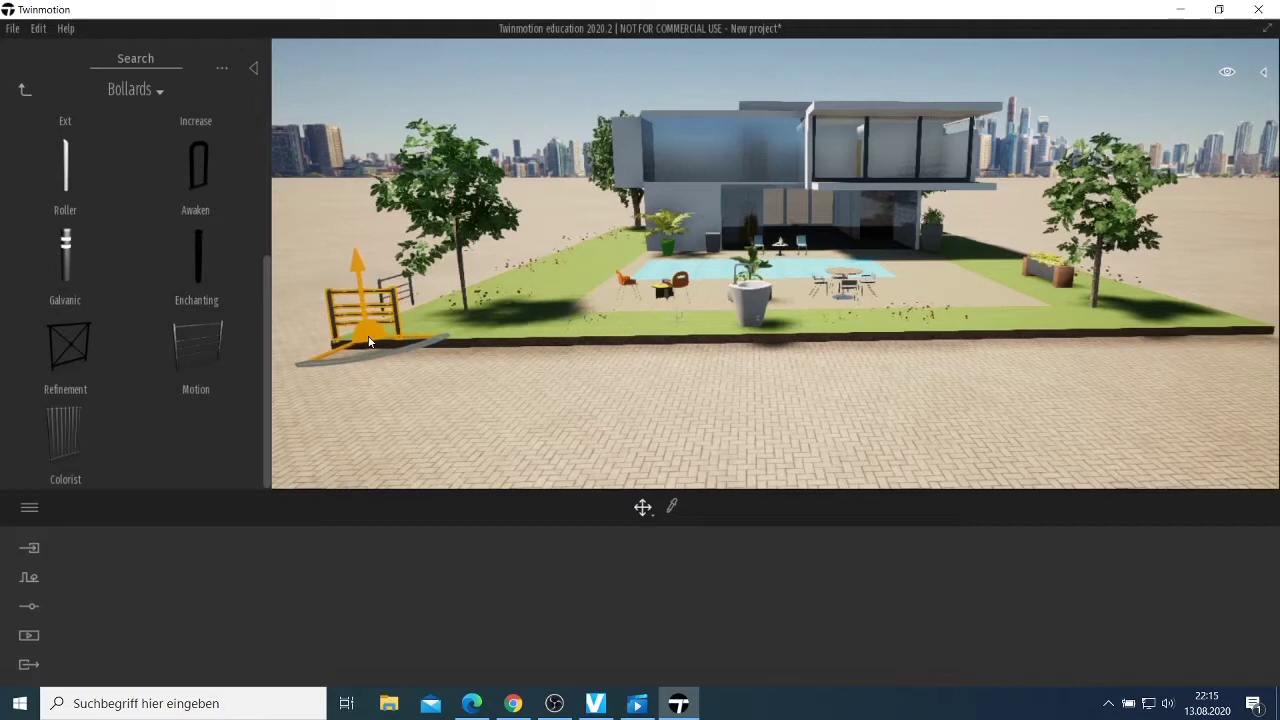
# Place seven more Motion railings in a spaced row along the front lawn edge, from the corner railing towards the opposite tree.
pyautogui.moveTo(210, 343); pyautogui.dragTo(471, 335)
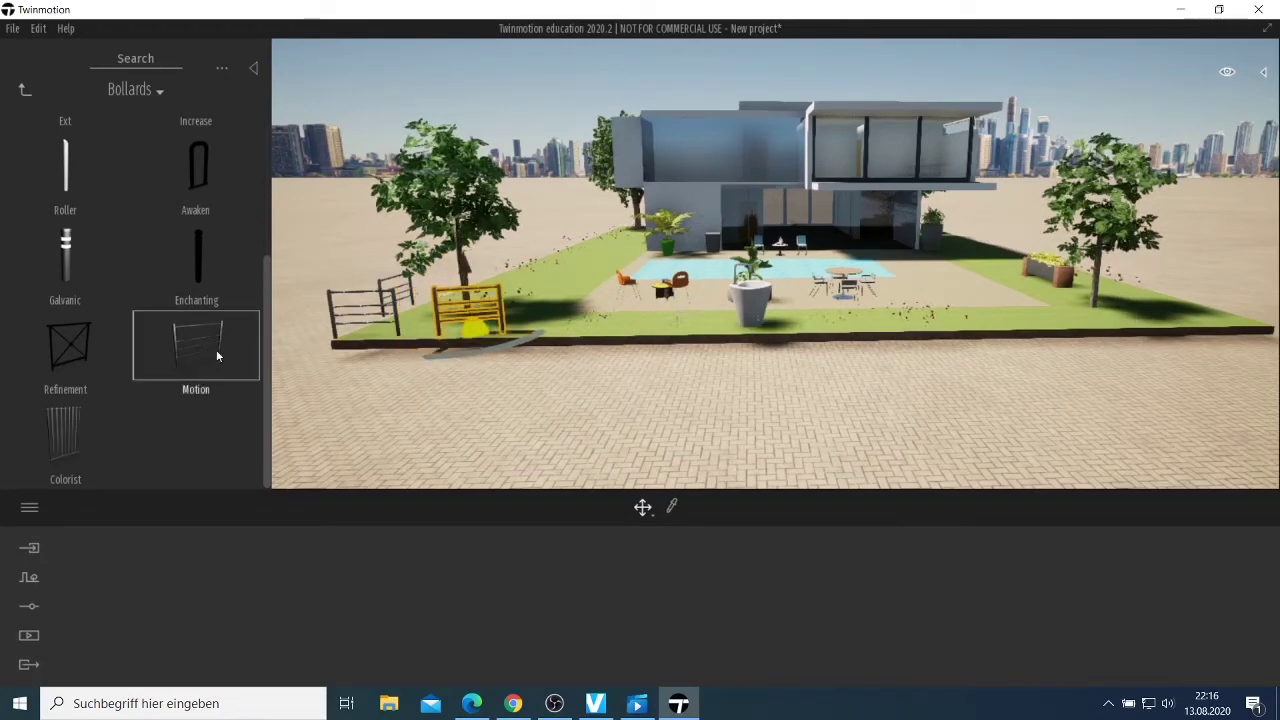
pyautogui.moveTo(216, 352); pyautogui.dragTo(510, 342)
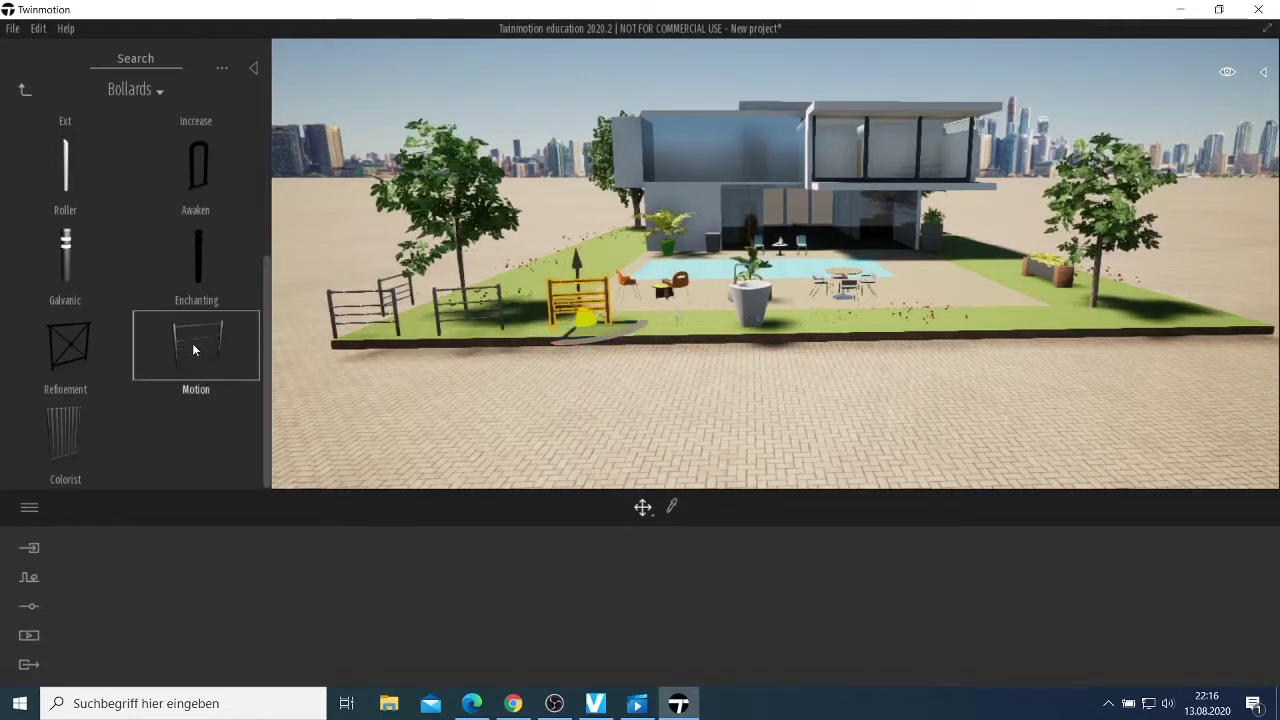
pyautogui.moveTo(193, 349)
pyautogui.mouseDown()
pyautogui.moveTo(715, 322)
pyautogui.moveTo(700, 325)
pyautogui.moveTo(711, 335)
pyautogui.moveTo(607, 341)
pyautogui.mouseUp()
pyautogui.moveTo(152, 335)
pyautogui.mouseDown()
pyautogui.moveTo(663, 345)
pyautogui.moveTo(795, 318)
pyautogui.moveTo(771, 349)
pyautogui.moveTo(846, 334)
pyautogui.moveTo(836, 338)
pyautogui.mouseUp()
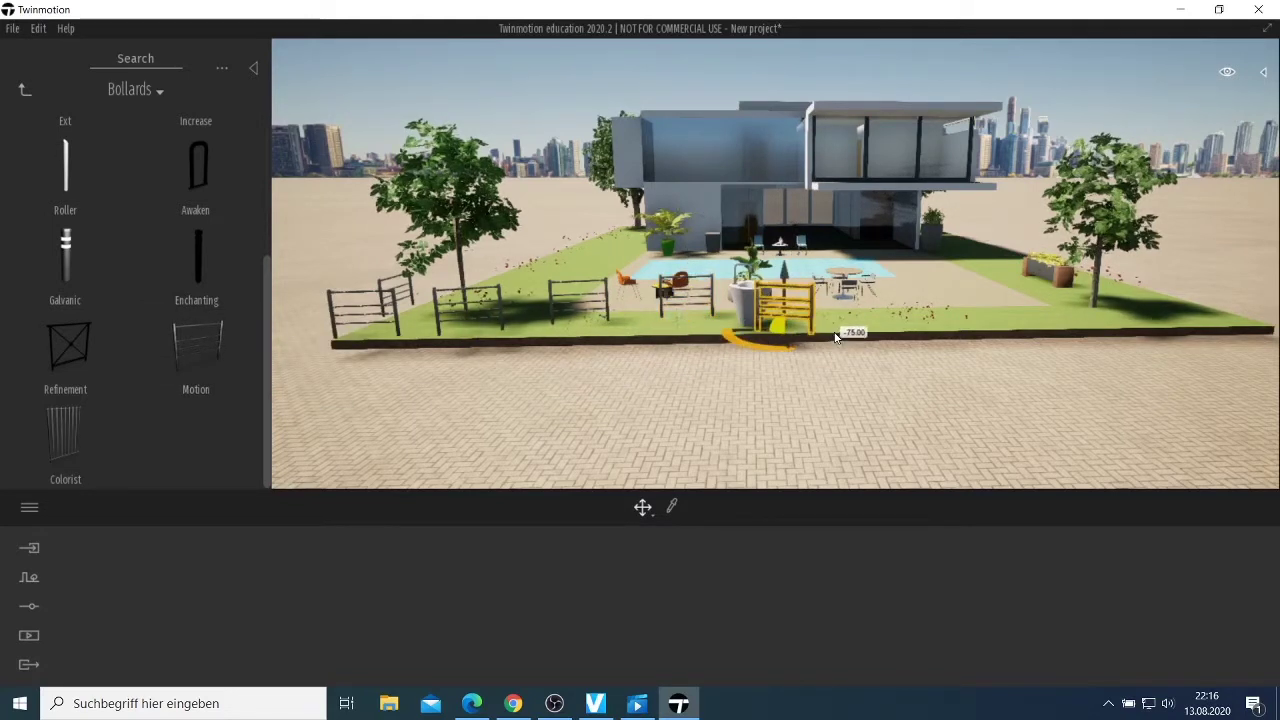
pyautogui.moveTo(200, 329); pyautogui.dragTo(955, 338)
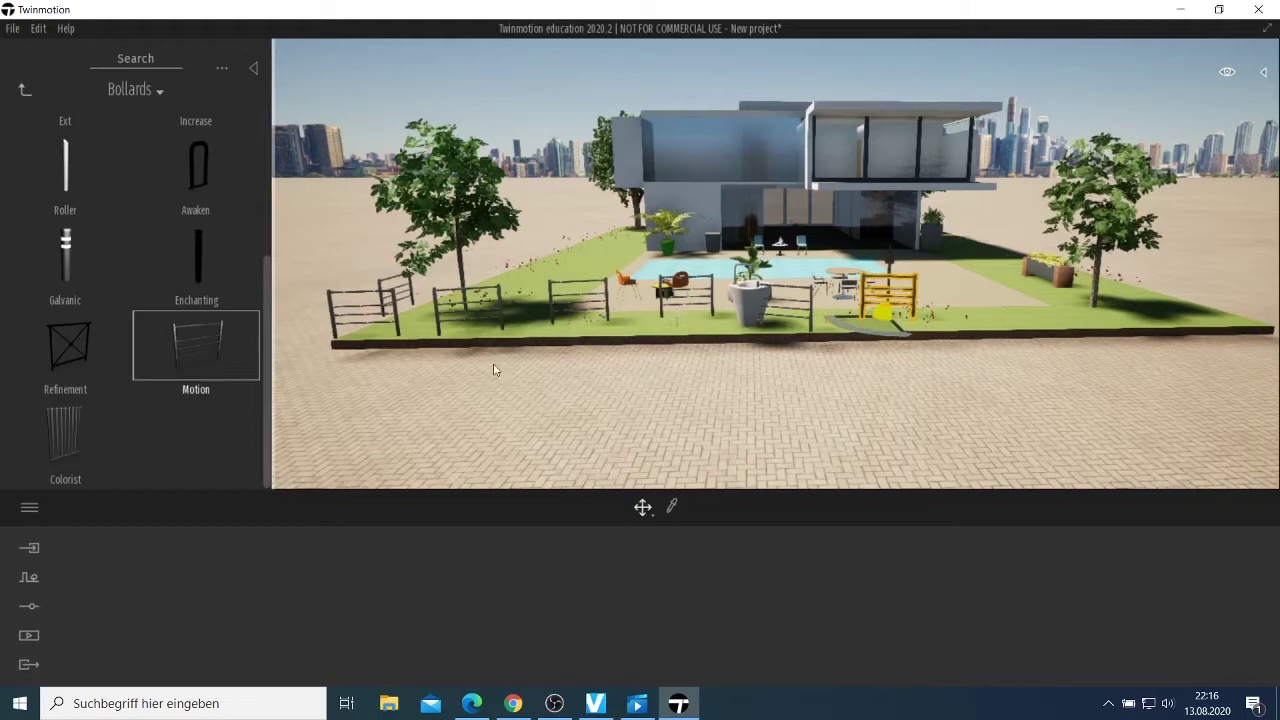
pyautogui.moveTo(213, 326); pyautogui.dragTo(1038, 327)
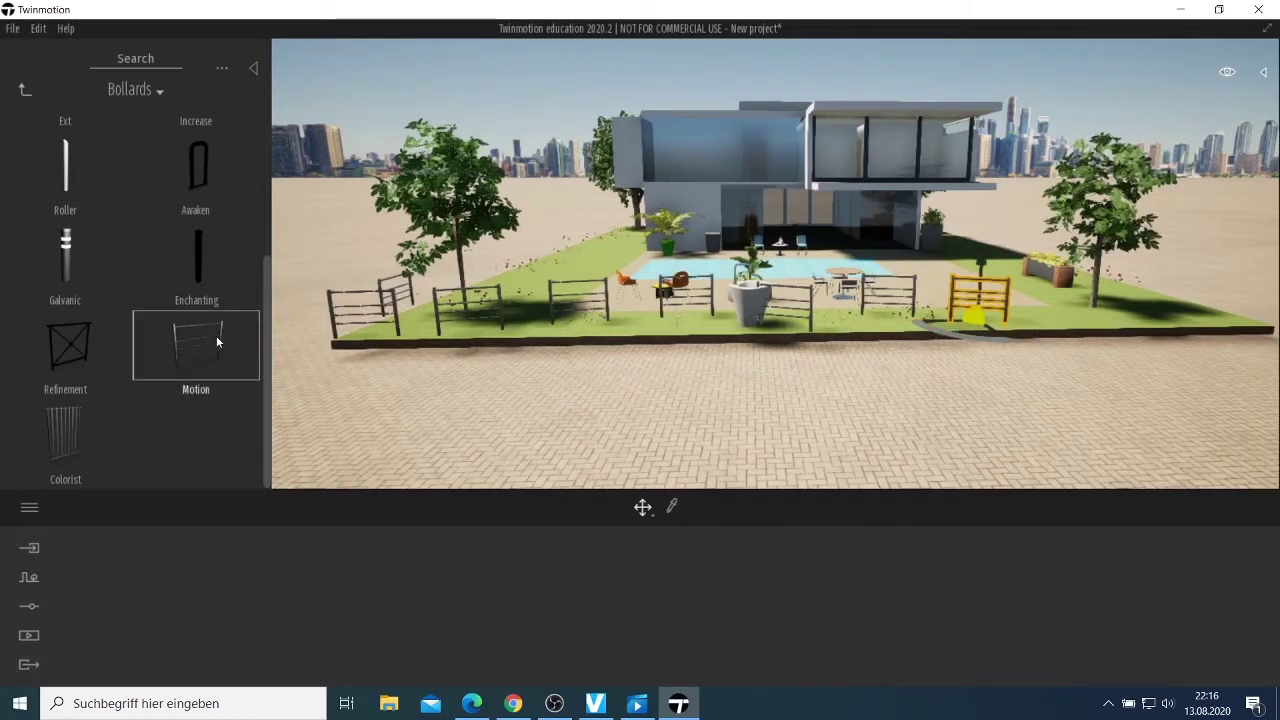
pyautogui.moveTo(215, 336); pyautogui.dragTo(1107, 339)
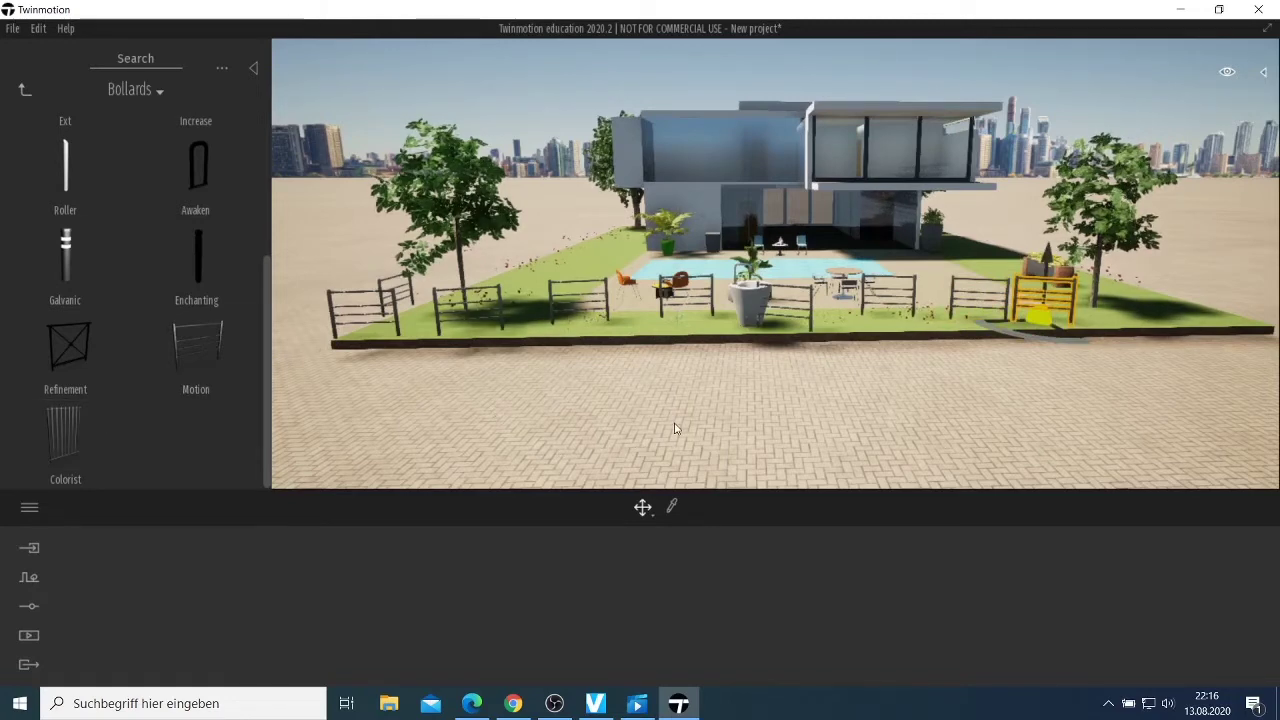
# Move the second railing of the front row along the lawn edge so that it adjoins the corner railing.
pyautogui.moveTo(675, 428); pyautogui.dragTo(335, 480, button='right')
pyautogui.press('d')
pyautogui.press('d')
pyautogui.press('s')
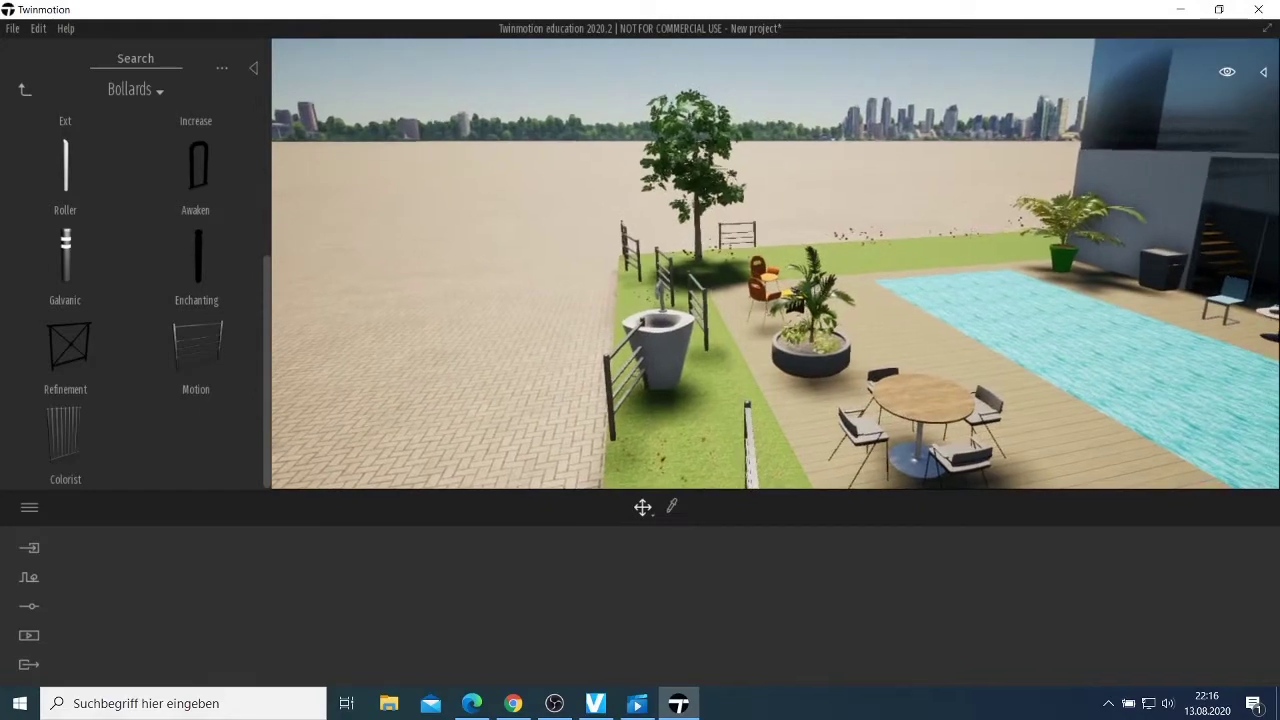
pyautogui.press('a')
pyautogui.moveTo(335, 480); pyautogui.dragTo(530, 460, button='right')
pyautogui.press('a')
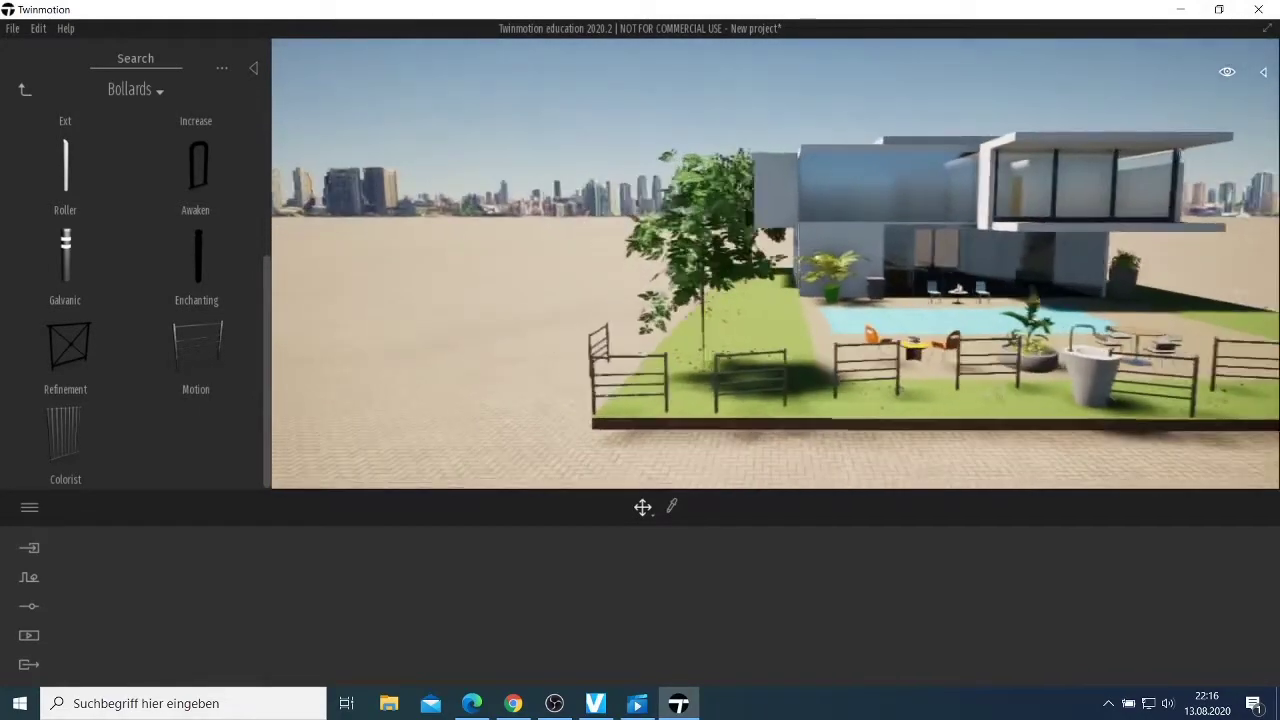
pyautogui.press('w')
pyautogui.press('q')
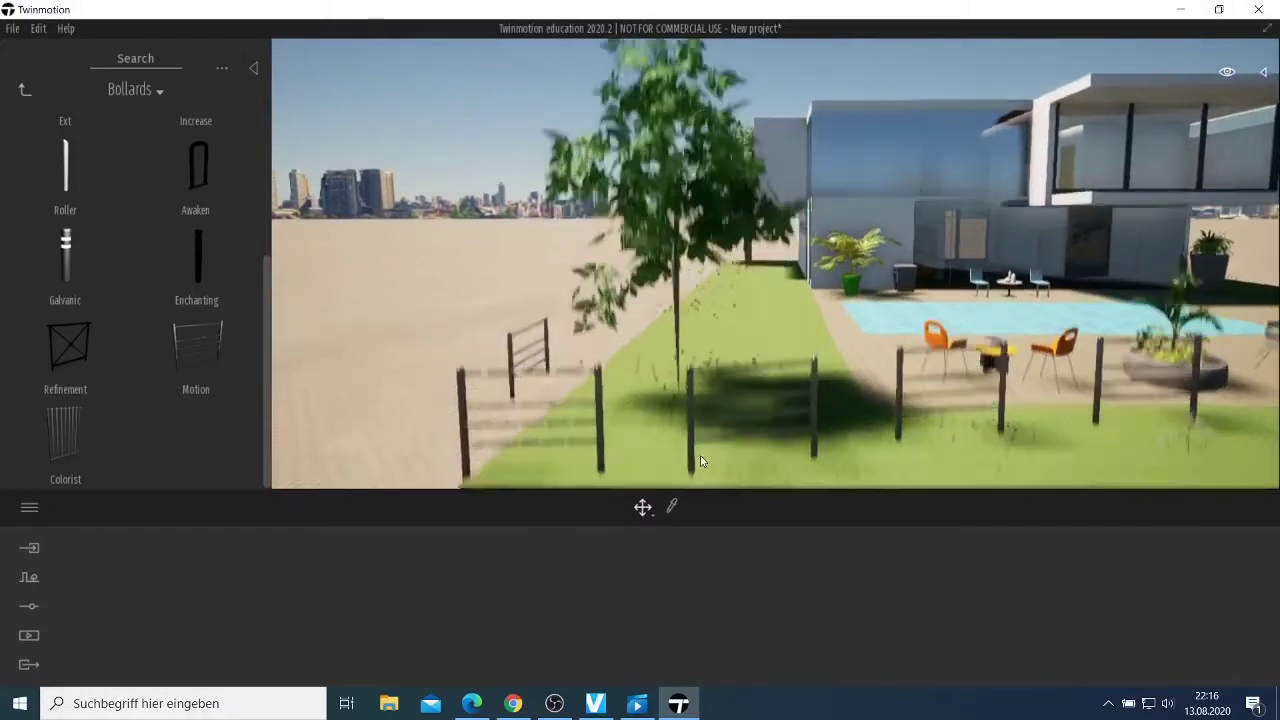
pyautogui.scroll(5, 714, 258)
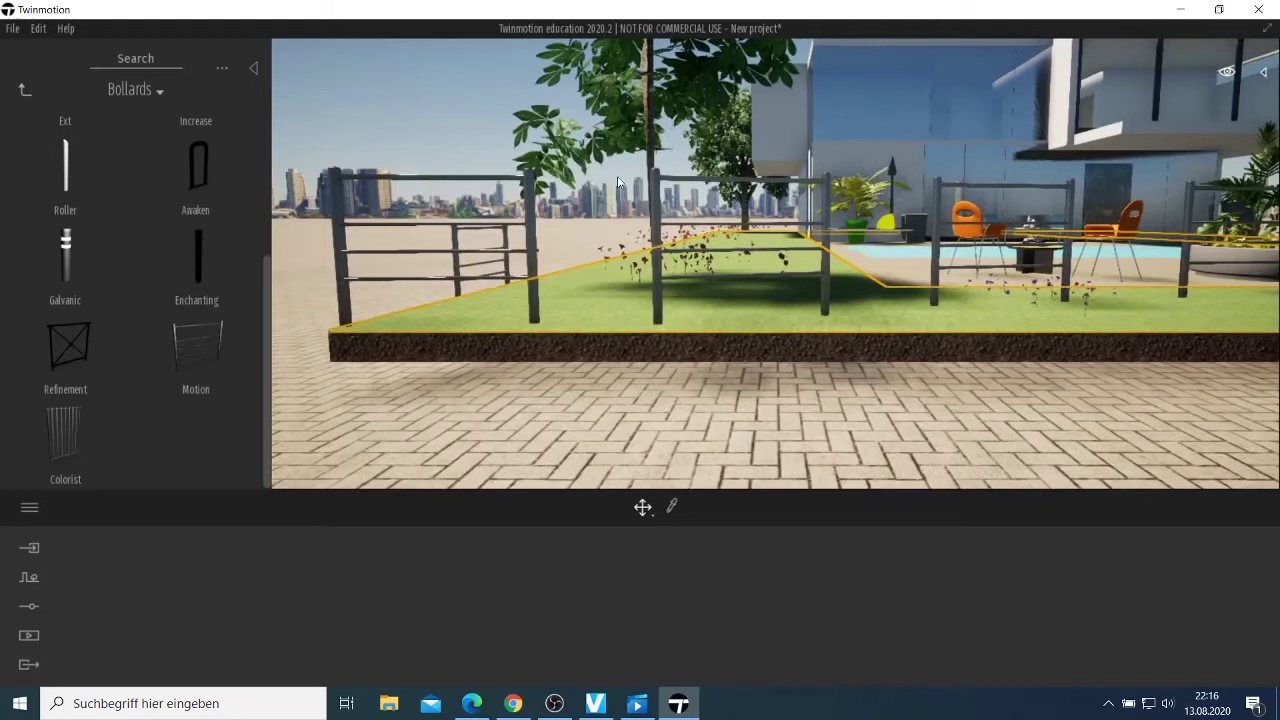
pyautogui.click(653, 210)
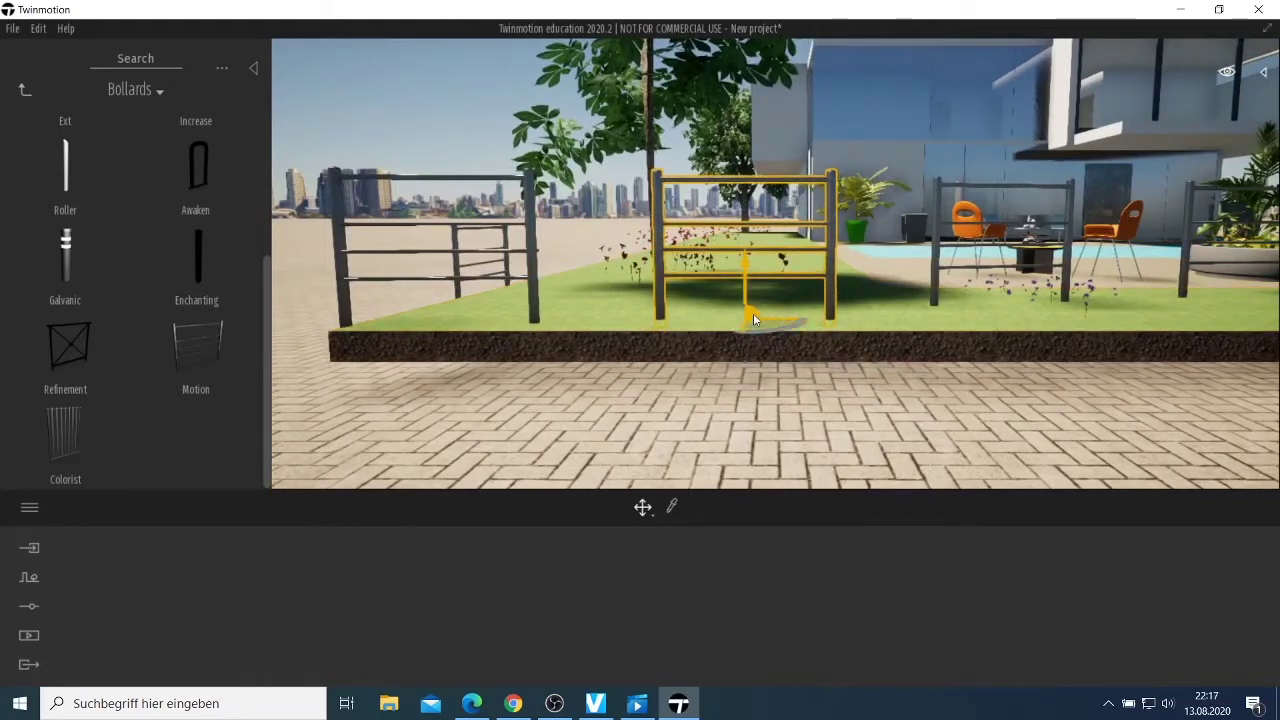
pyautogui.moveTo(753, 313); pyautogui.dragTo(643, 331)
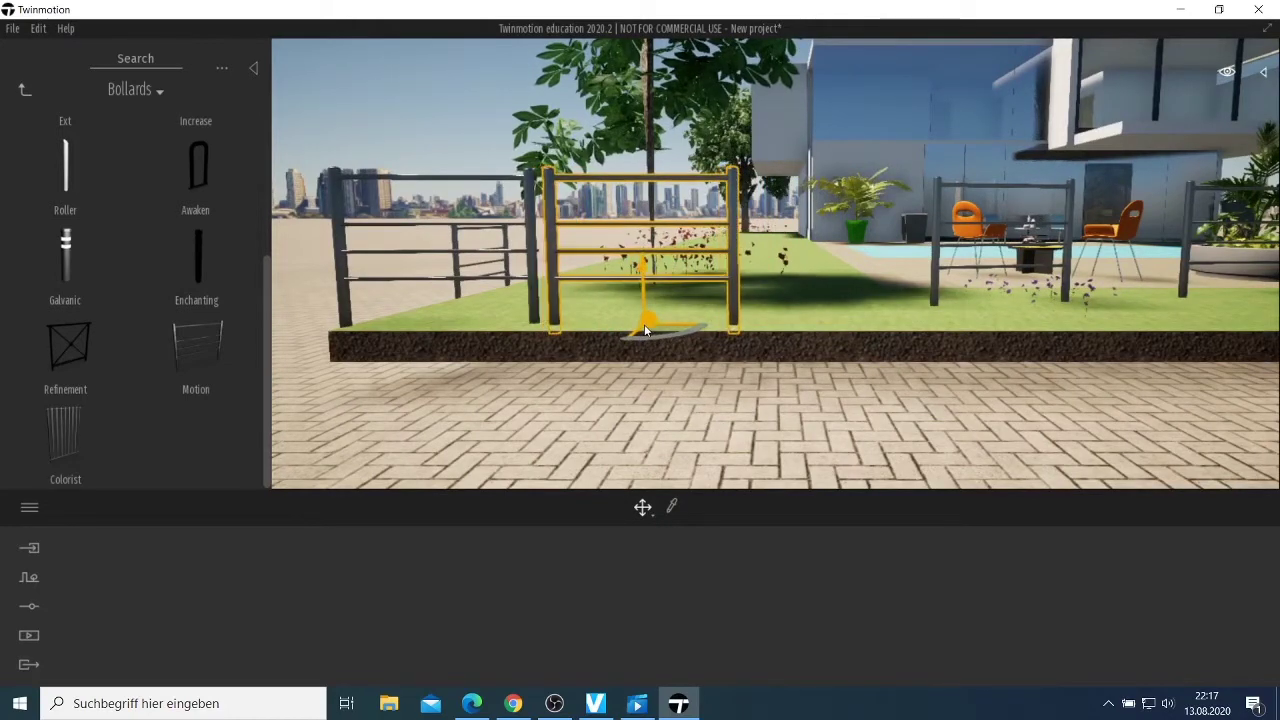
# Move the third and fourth railings of the front row along the lawn edge so that each adjoins the previous railing.
pyautogui.click(938, 253)
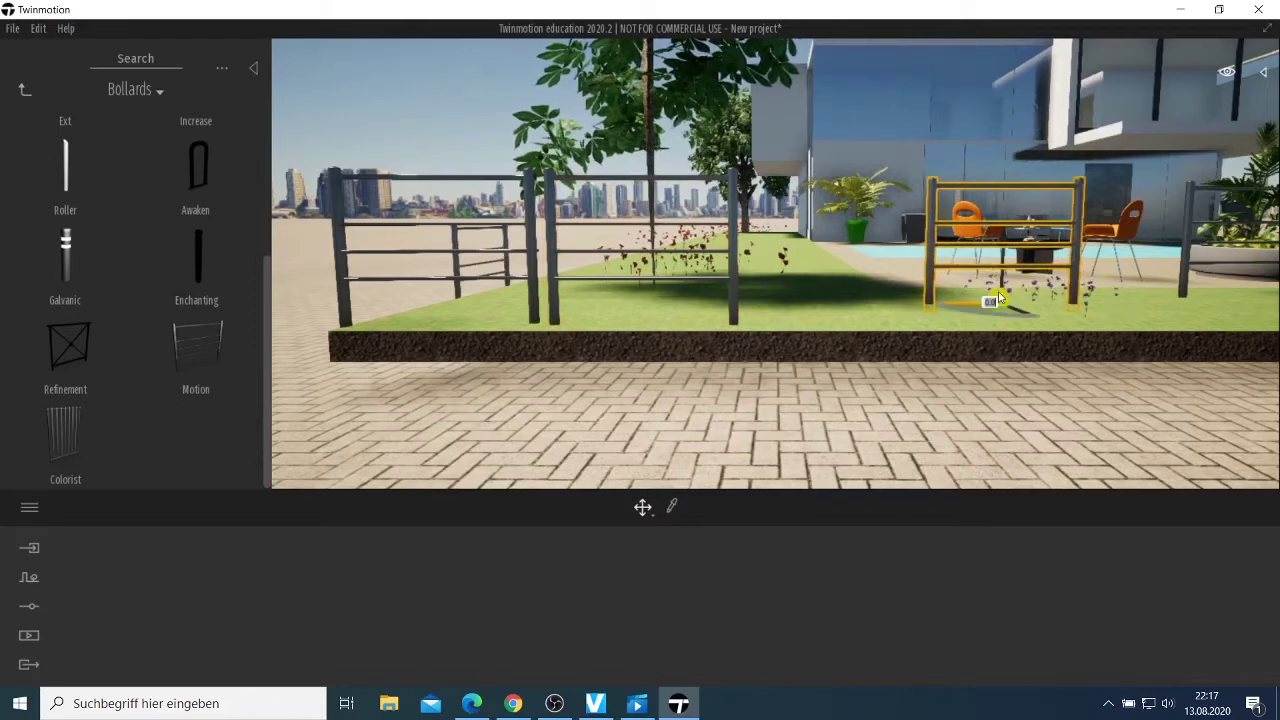
pyautogui.moveTo(968, 316); pyautogui.dragTo(847, 331)
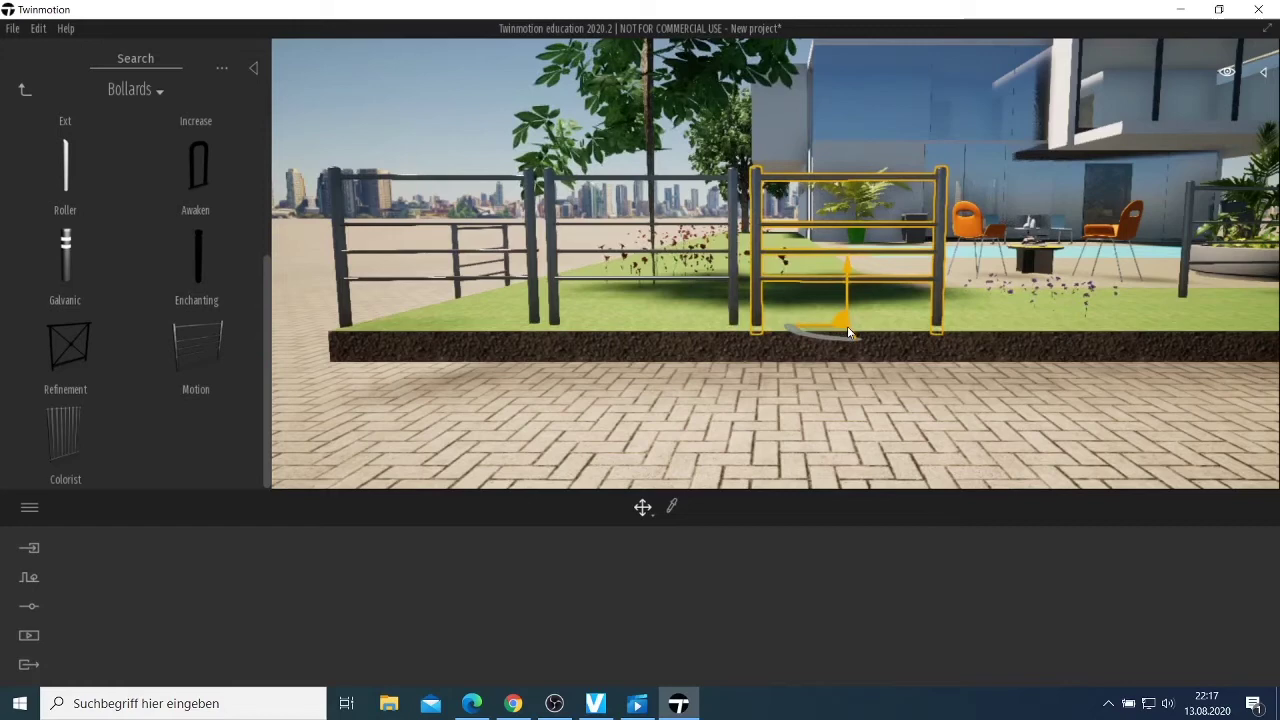
pyautogui.scroll(-3, 1160, 311)
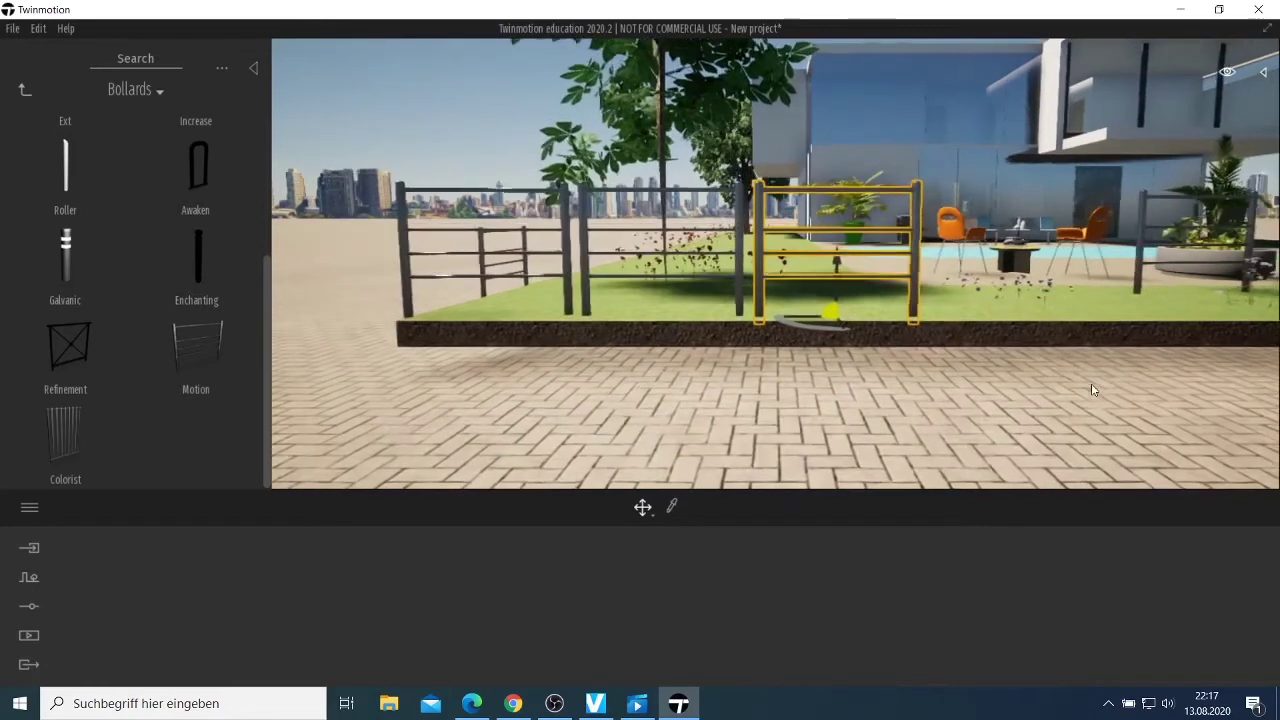
pyautogui.click(1139, 264)
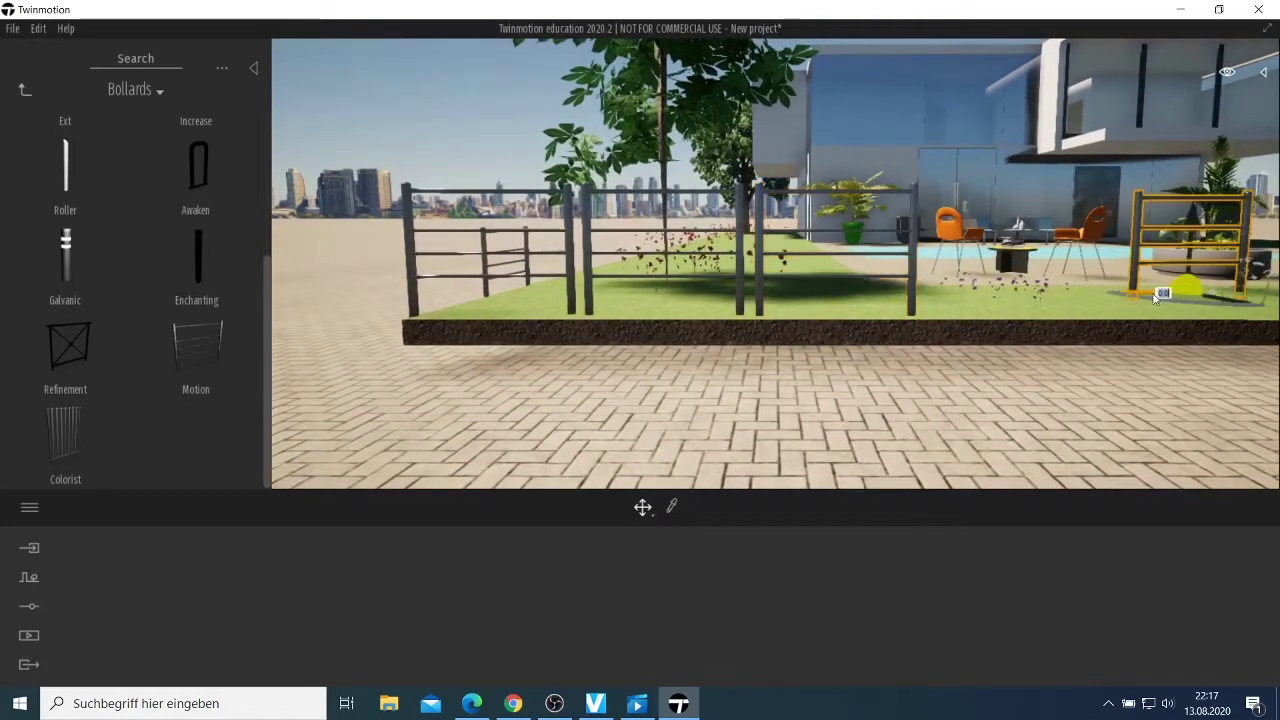
pyautogui.moveTo(1177, 293); pyautogui.dragTo(996, 317)
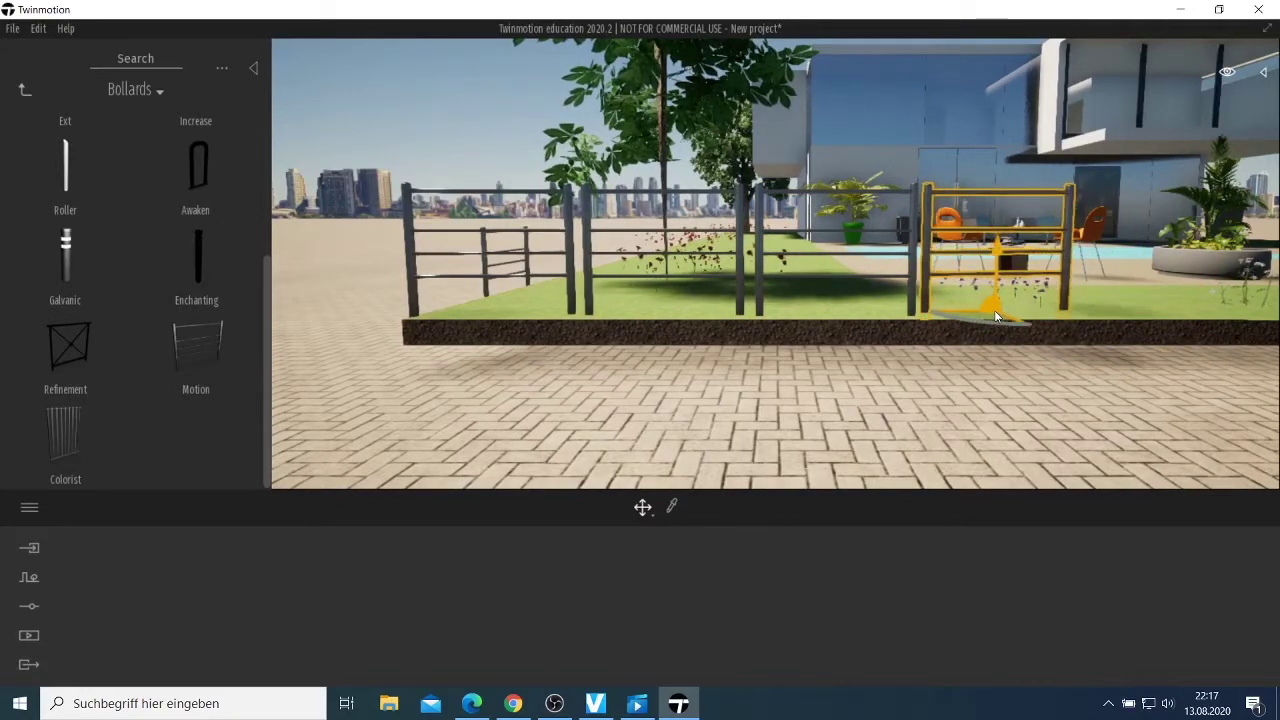
# Move the fifth railing from beside the tall grey planter along the lawn edge so that it adjoins the fourth railing.
pyautogui.press('d')
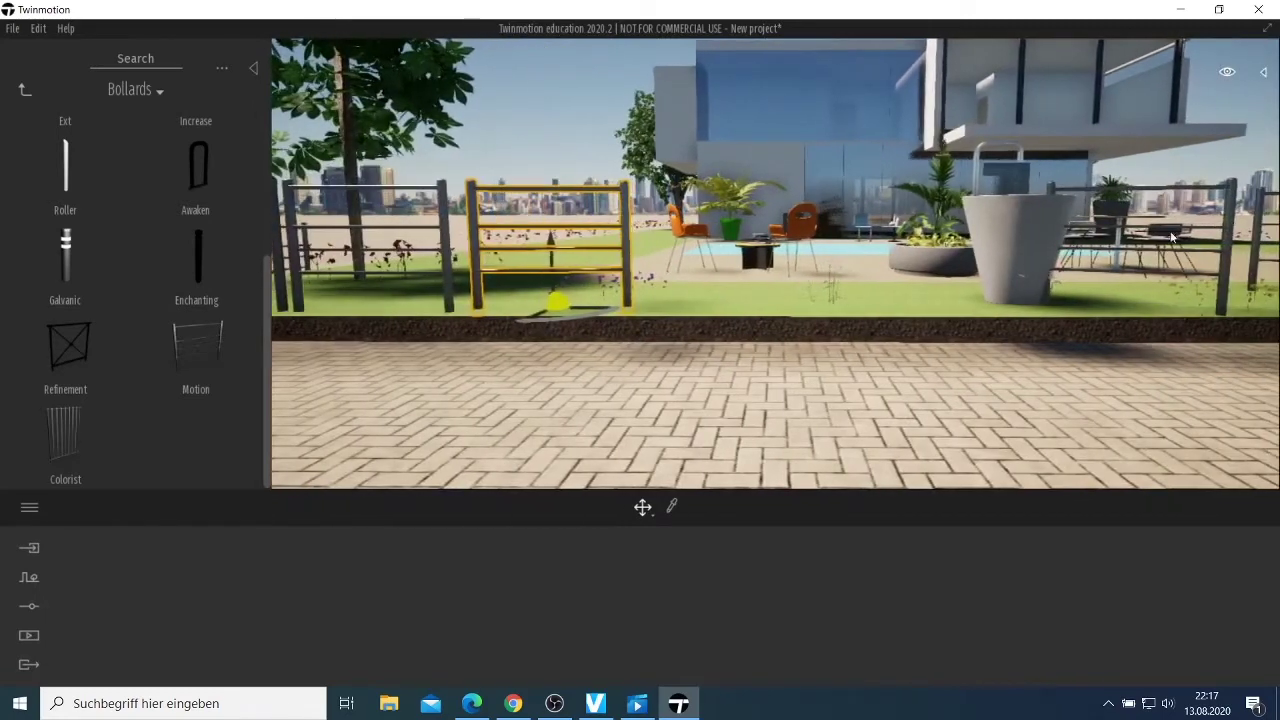
pyautogui.click(1163, 252)
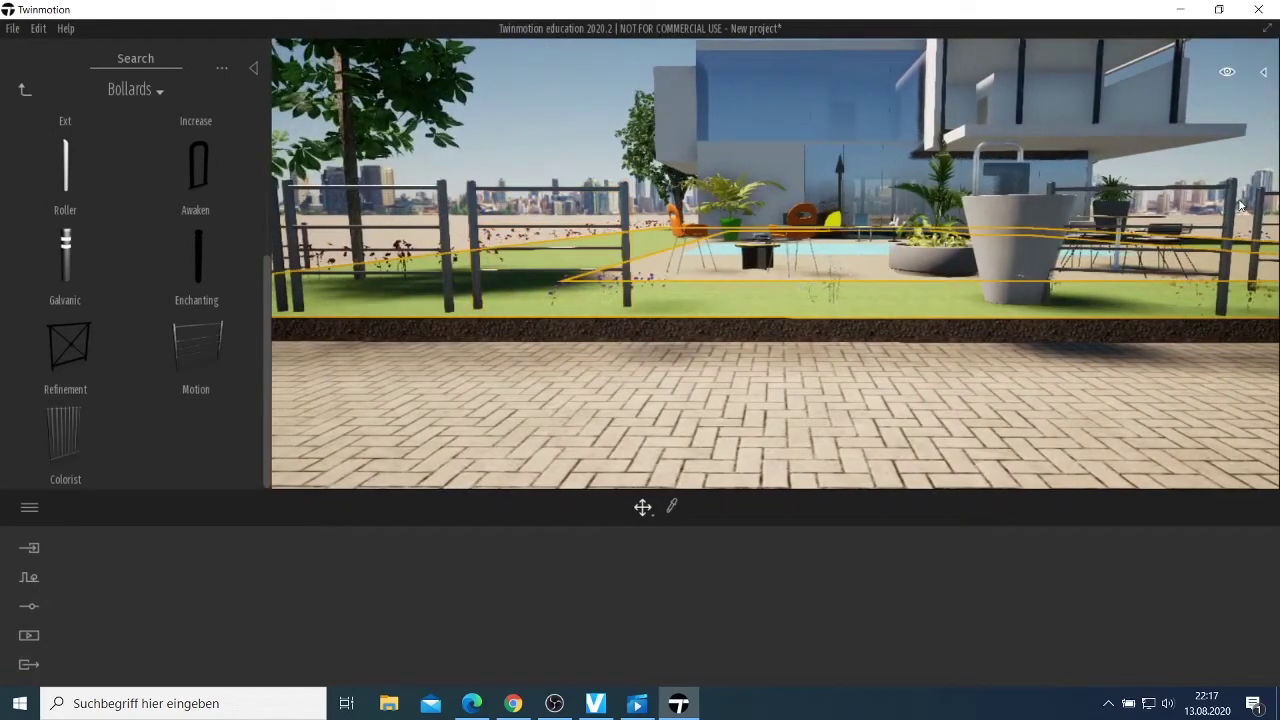
pyautogui.click(1150, 200)
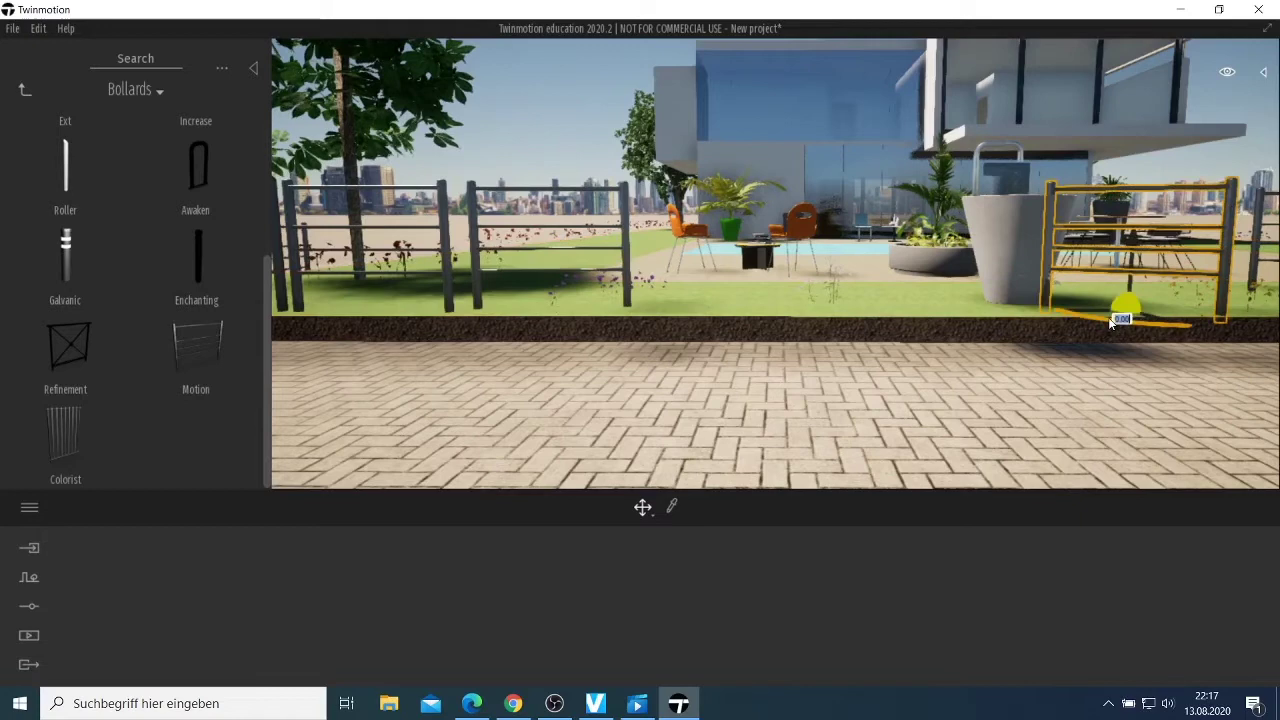
pyautogui.moveTo(1108, 317); pyautogui.dragTo(711, 309)
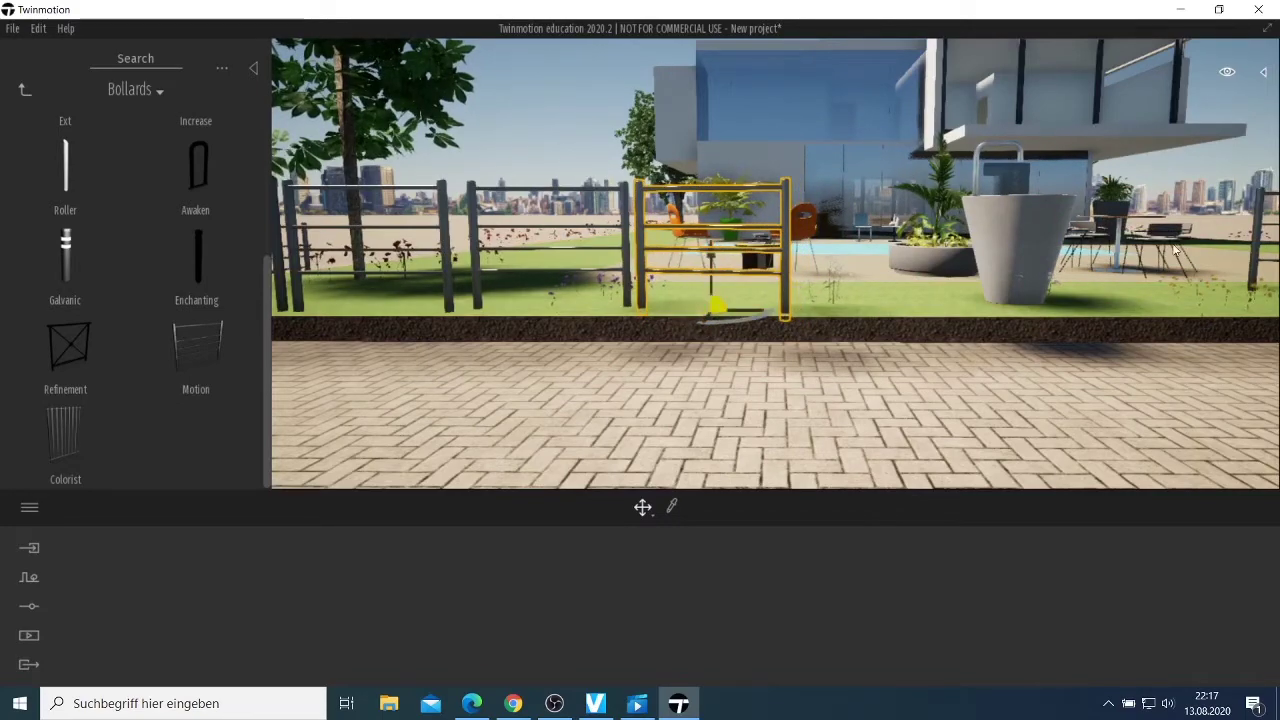
# Move the sixth railing next to the fifth one and bring it forward into line along the lawn edge.
pyautogui.scroll(-3, 1135, 344)
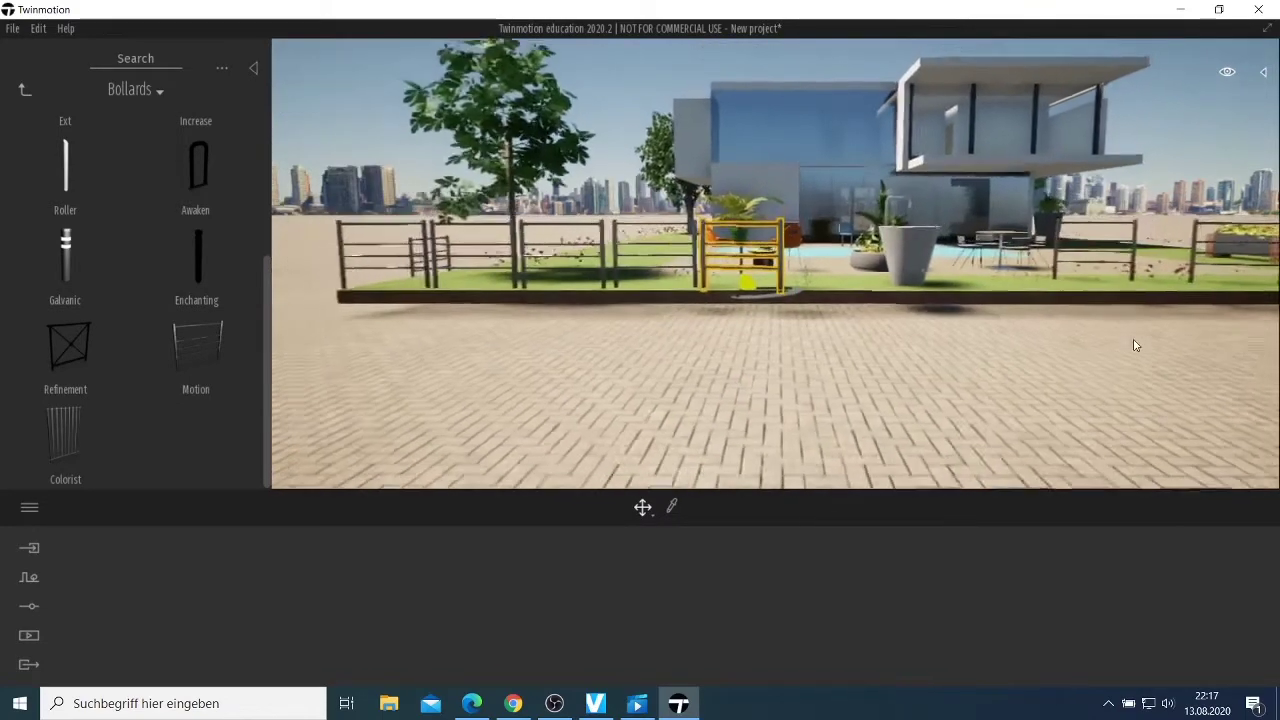
pyautogui.click(1090, 247)
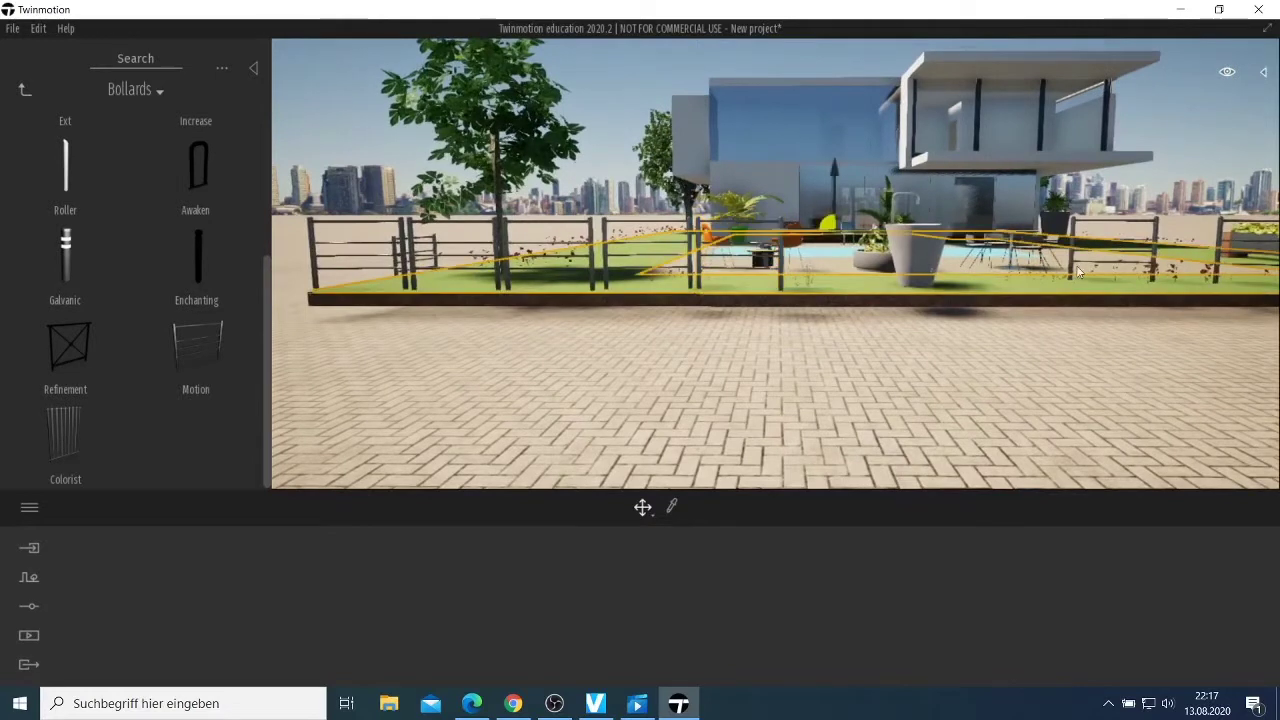
pyautogui.click(1071, 230)
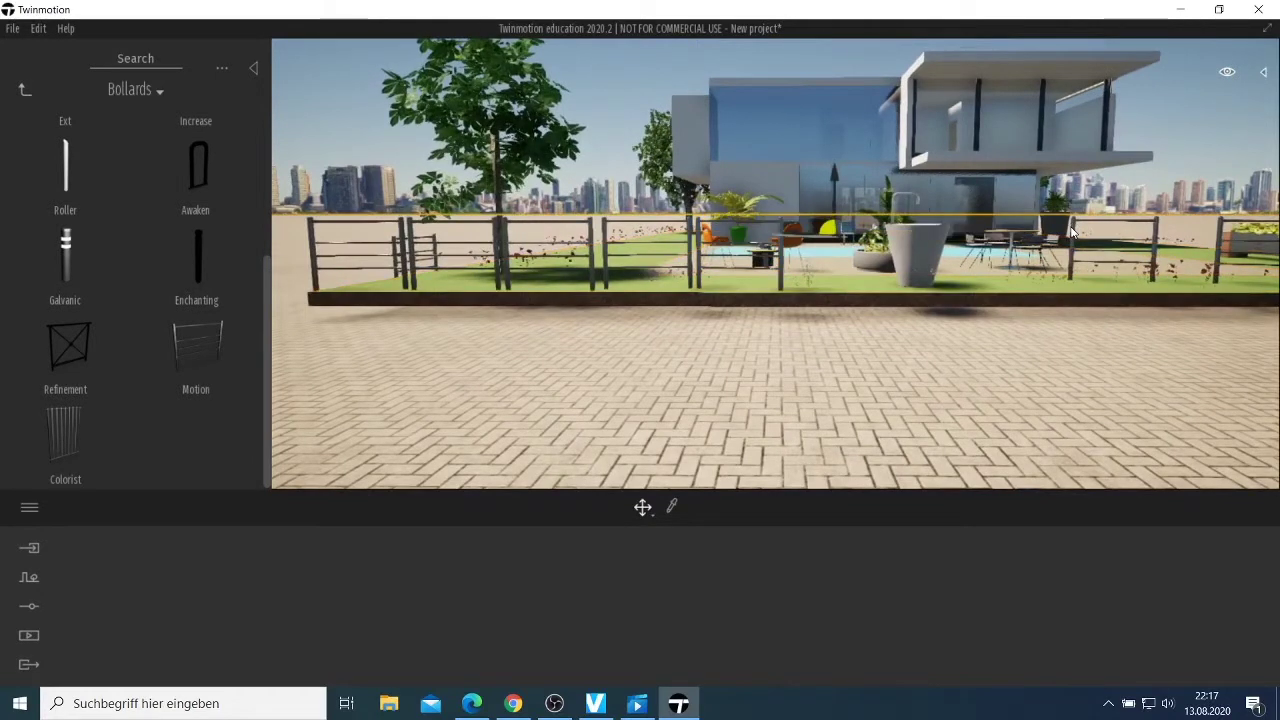
pyautogui.click(1078, 236)
pyautogui.moveTo(1057, 286); pyautogui.dragTo(831, 290)
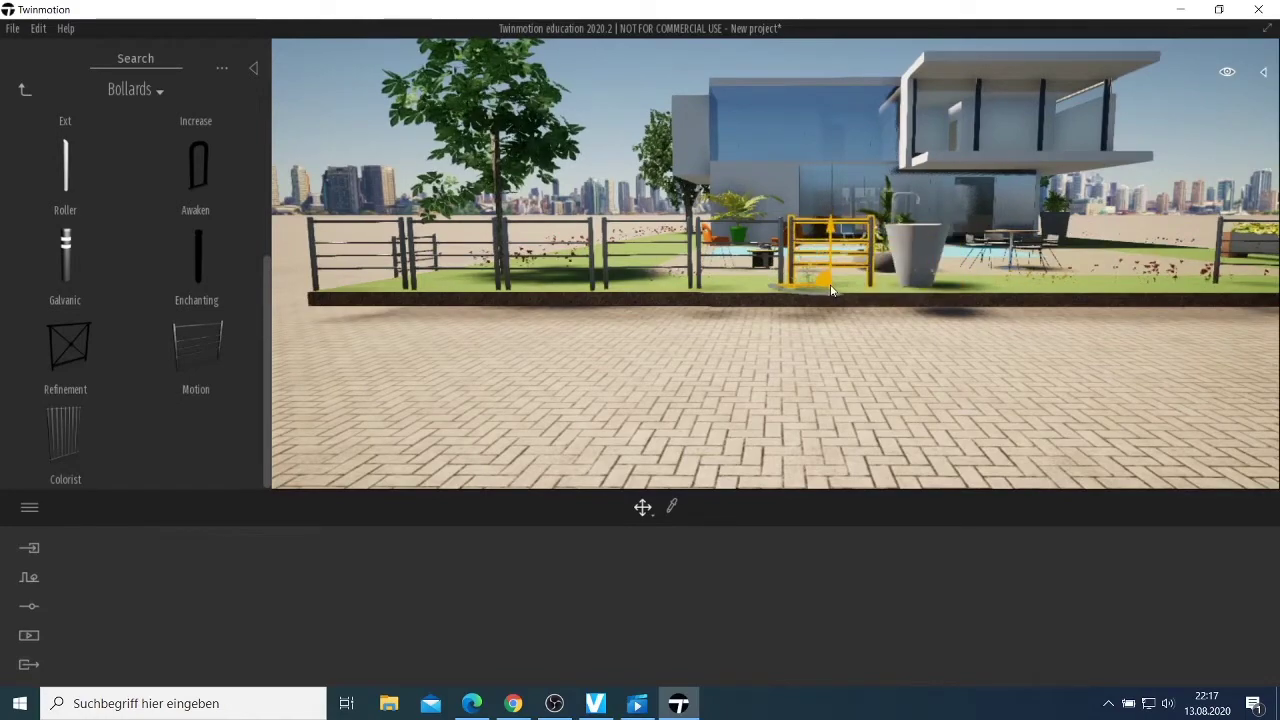
pyautogui.scroll(6, 924, 334)
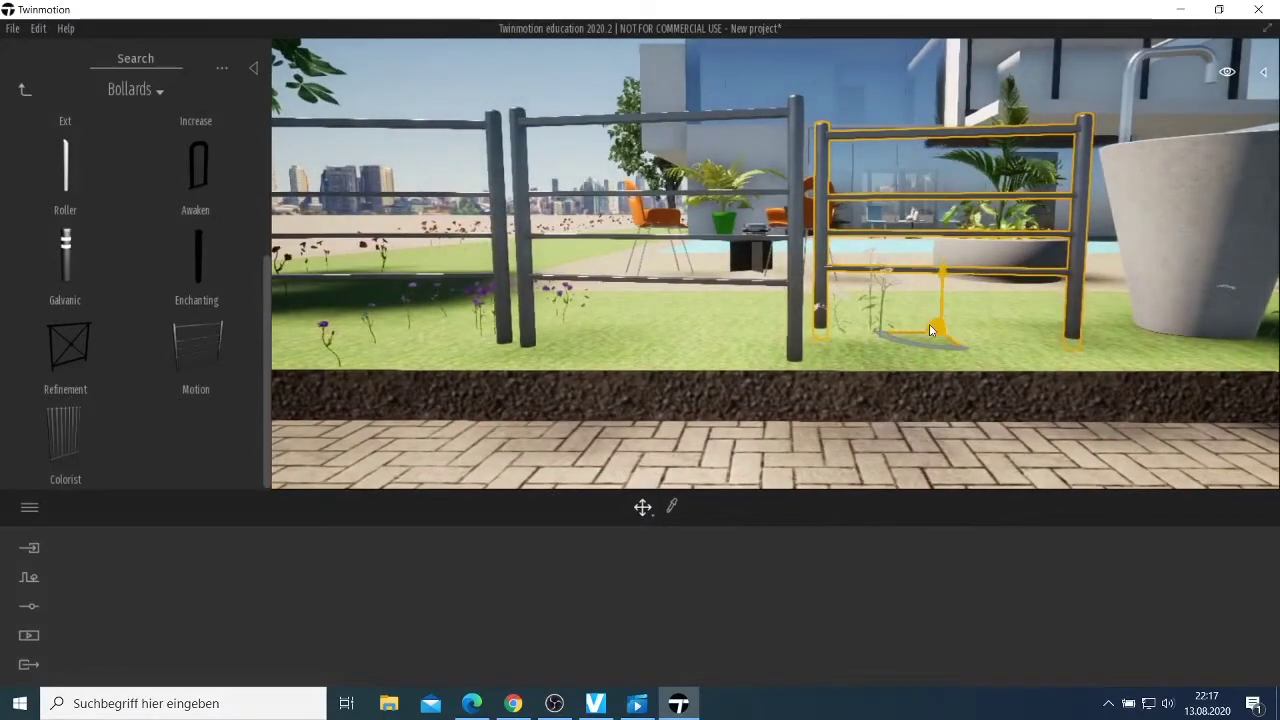
pyautogui.moveTo(939, 336); pyautogui.dragTo(968, 354)
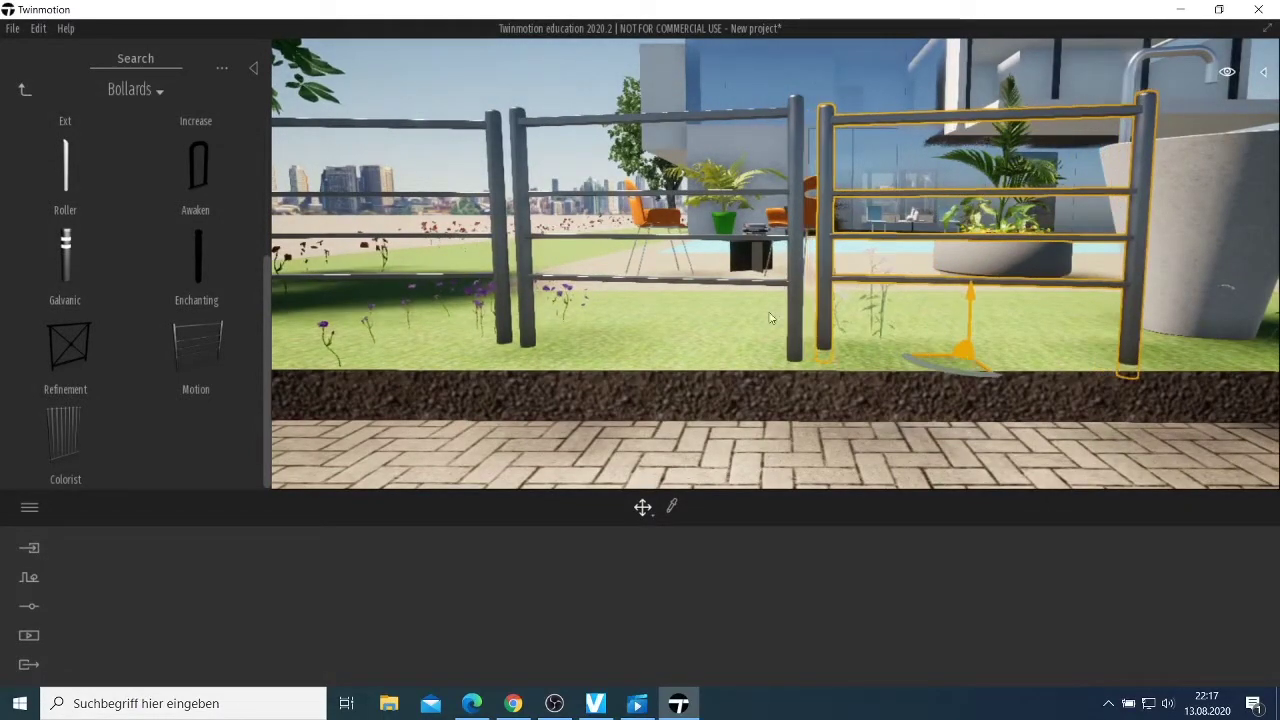
# Rotate the fifth railing of the front row slightly so that it runs parallel to the lawn edge.
pyautogui.click(530, 322)
pyautogui.moveTo(662, 354); pyautogui.dragTo(666, 351)
pyautogui.moveTo(836, 409); pyautogui.dragTo(620, 409, button='right')
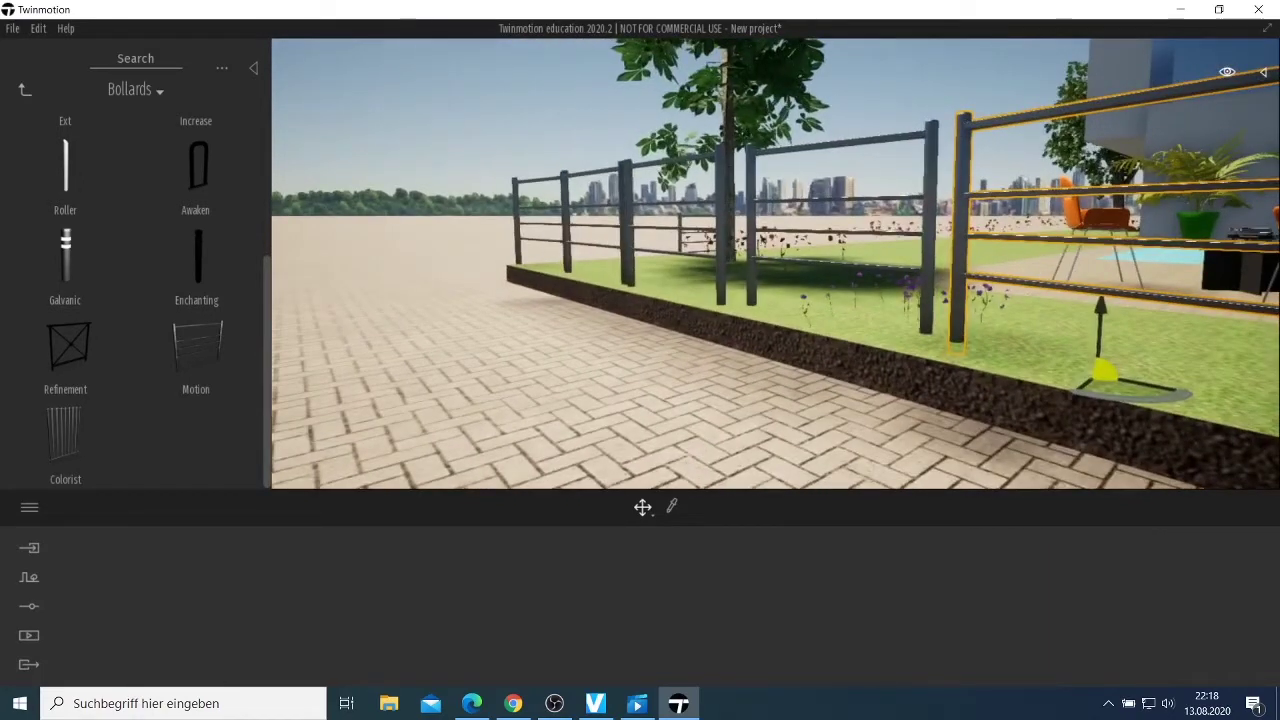
pyautogui.press('s')
pyautogui.press('d')
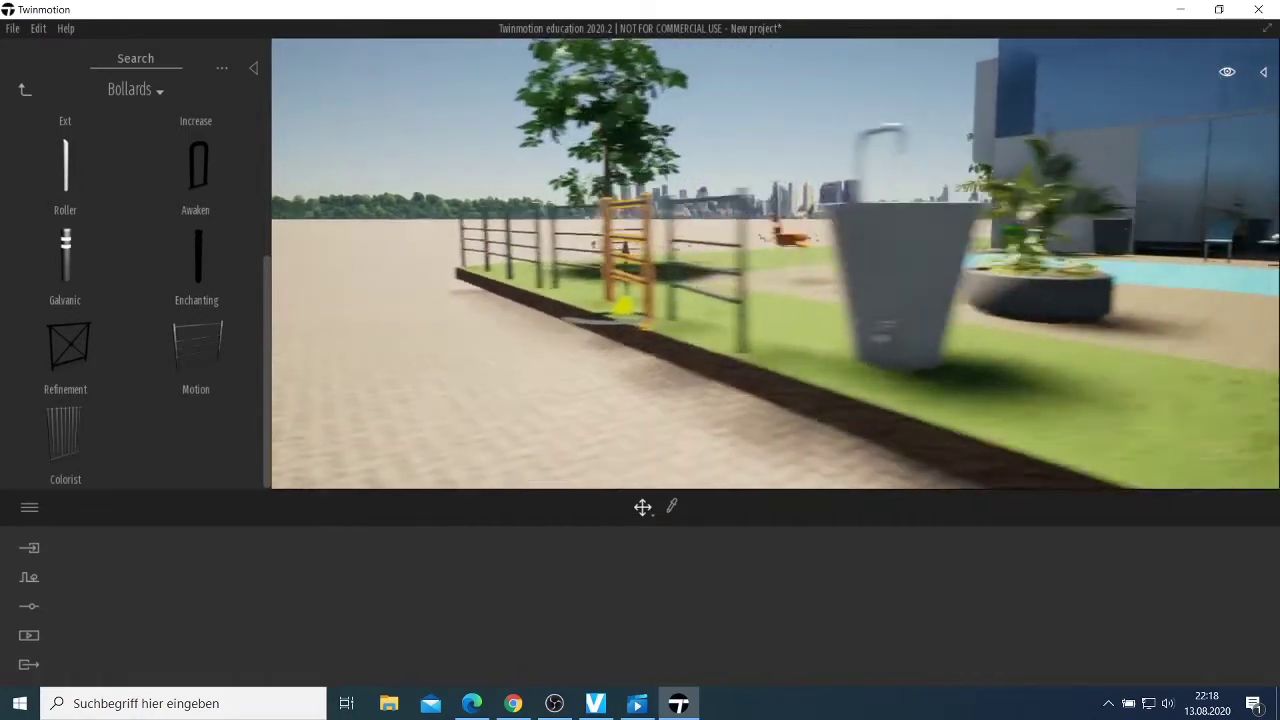
pyautogui.moveTo(766, 386)
pyautogui.mouseDown(button='right')
pyautogui.moveTo(762, 368)
pyautogui.moveTo(778, 366)
pyautogui.mouseUp(button='right')
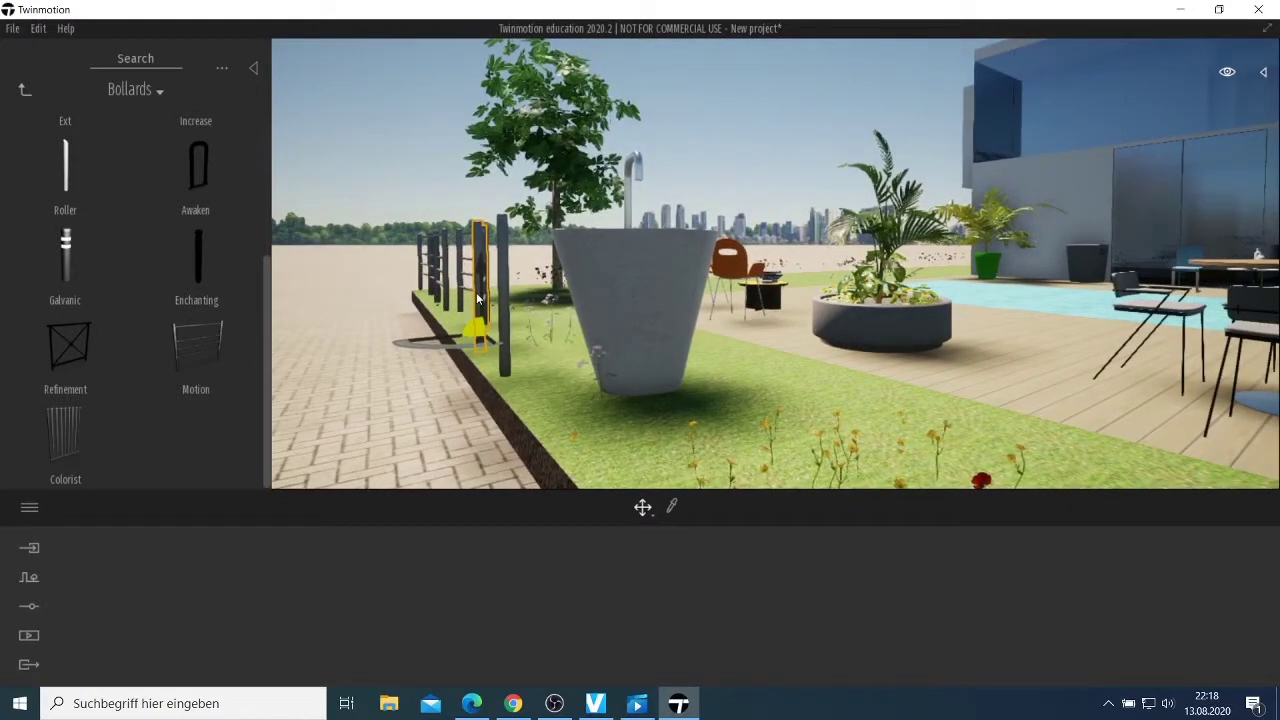
pyautogui.moveTo(422, 344); pyautogui.dragTo(453, 355)
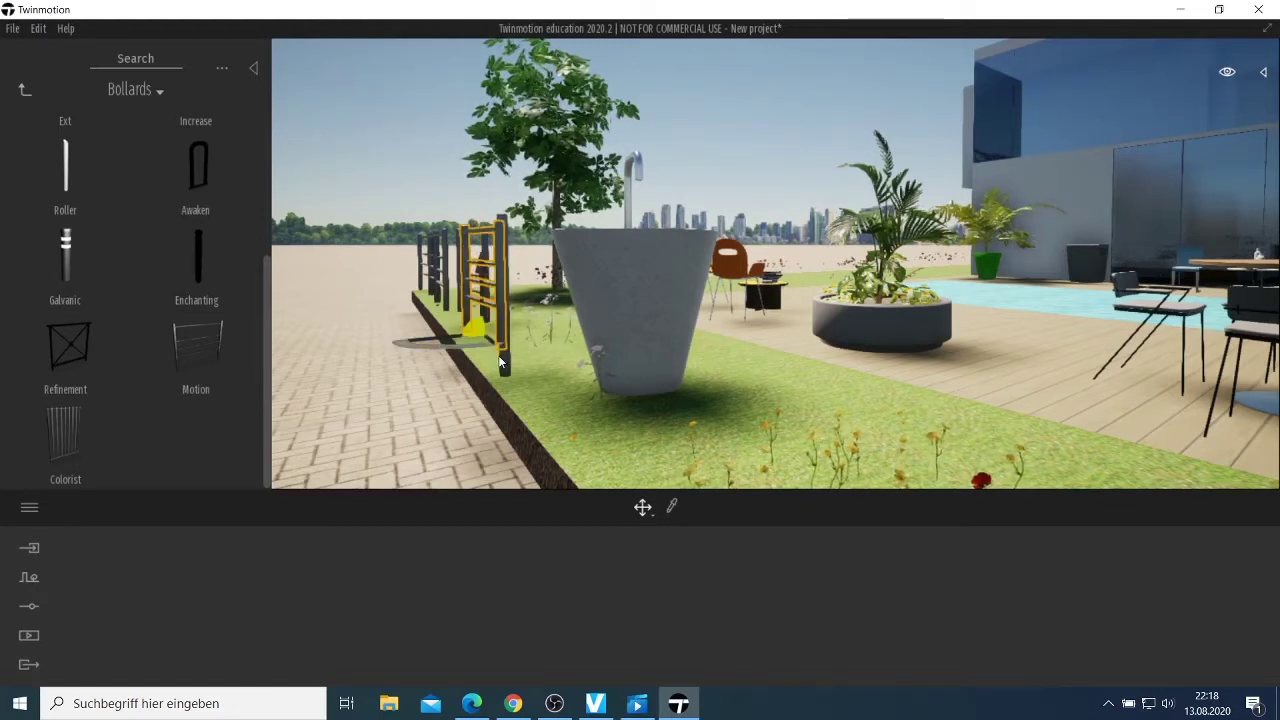
# Rotate the sixth railing, closest to the tall grey planter, in small increments to align it with the lawn edge.
pyautogui.click(500, 362)
pyautogui.click(508, 357)
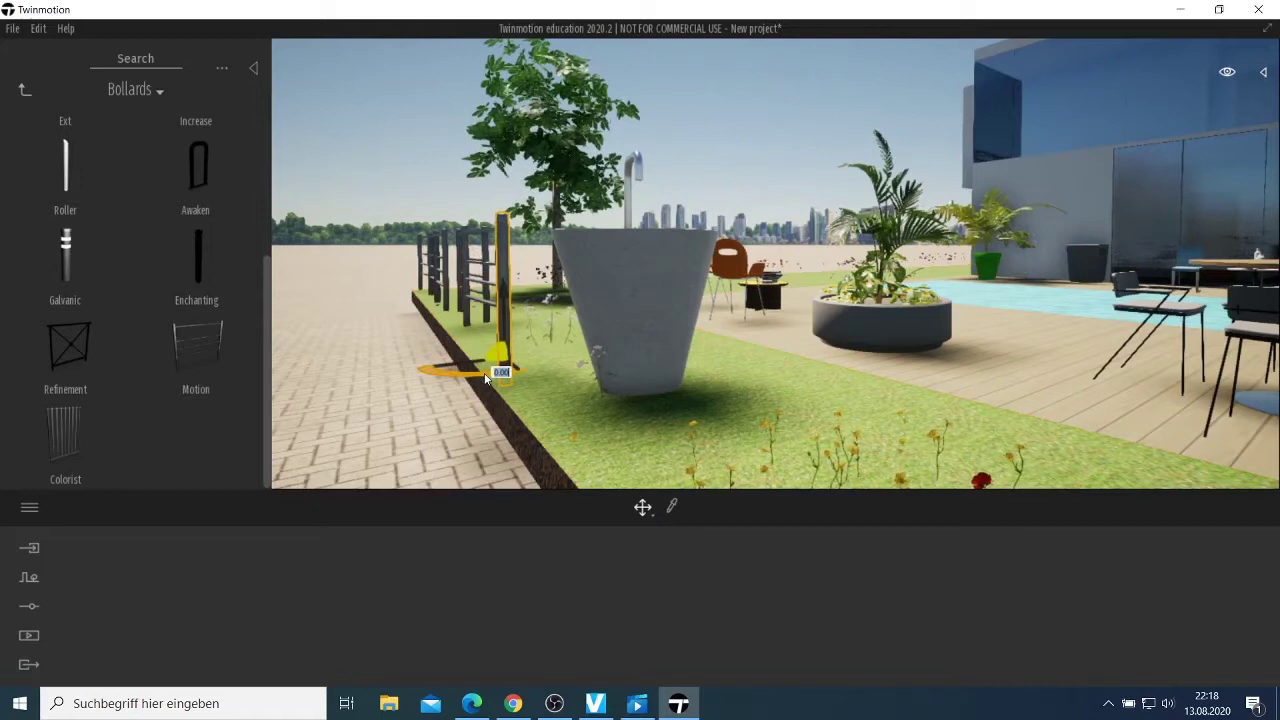
pyautogui.moveTo(488, 374)
pyautogui.mouseDown()
pyautogui.moveTo(501, 371)
pyautogui.moveTo(489, 371)
pyautogui.mouseUp()
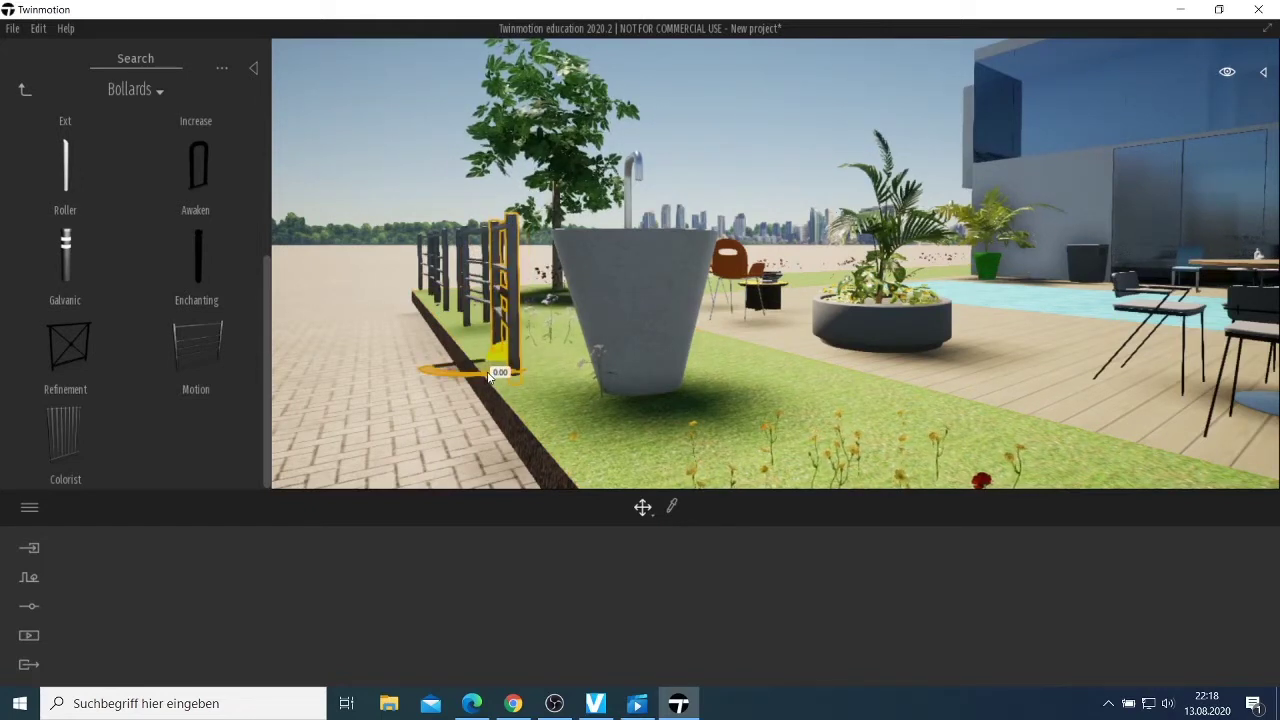
pyautogui.moveTo(489, 376); pyautogui.dragTo(491, 377)
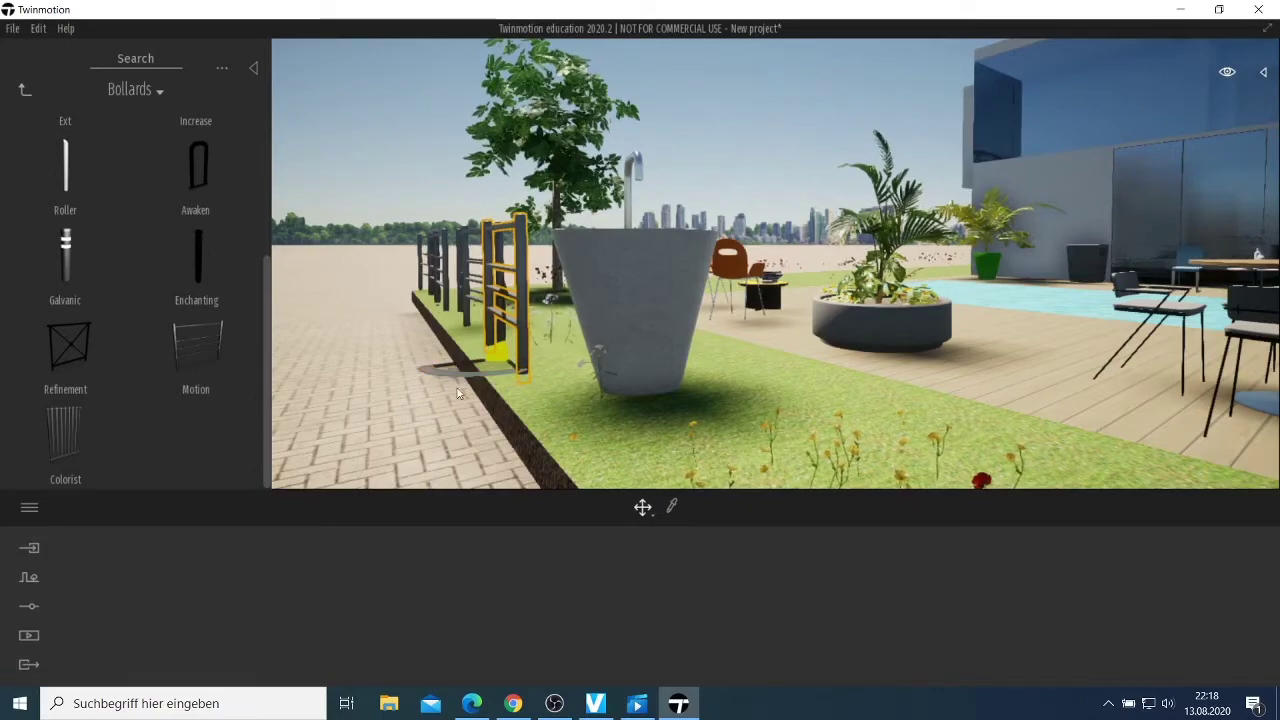
# Shift the fourth railing of the front row forward and closer to the third railing, in line with the lawn edge.
pyautogui.moveTo(442, 400); pyautogui.dragTo(625, 412, button='right')
pyautogui.press('a')
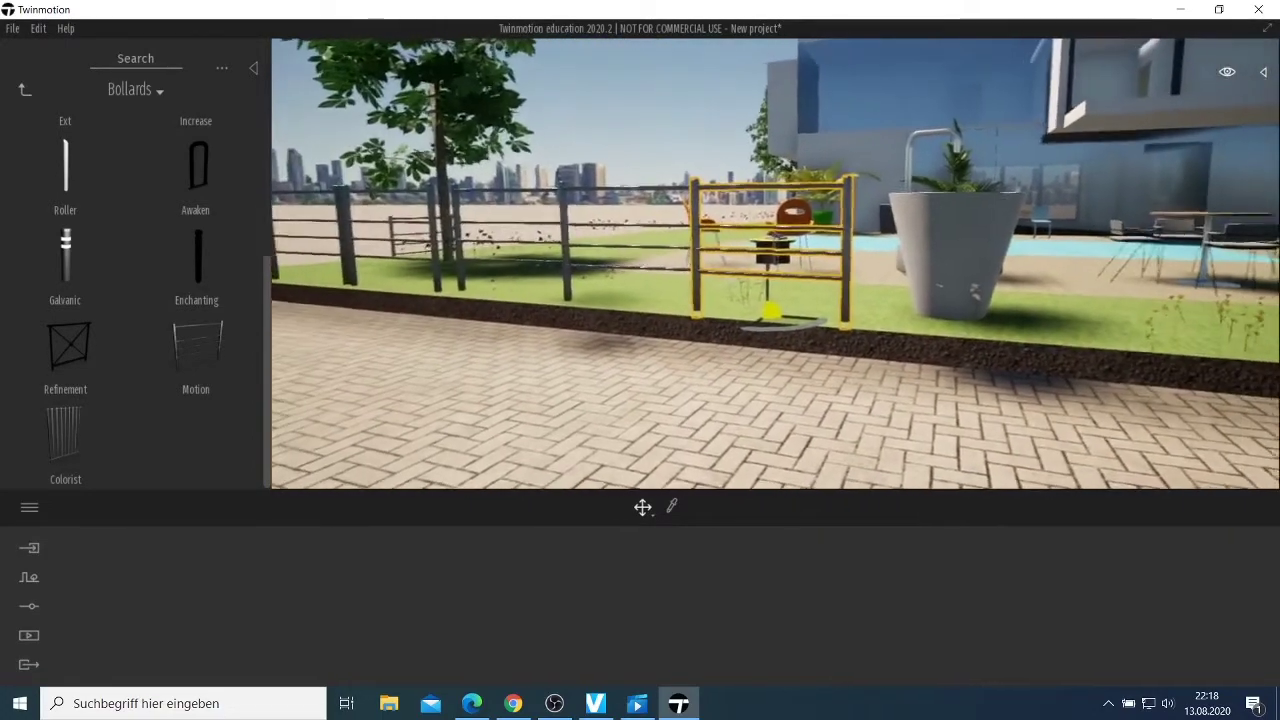
pyautogui.moveTo(392, 399); pyautogui.dragTo(400, 397, button='right')
pyautogui.click(449, 260)
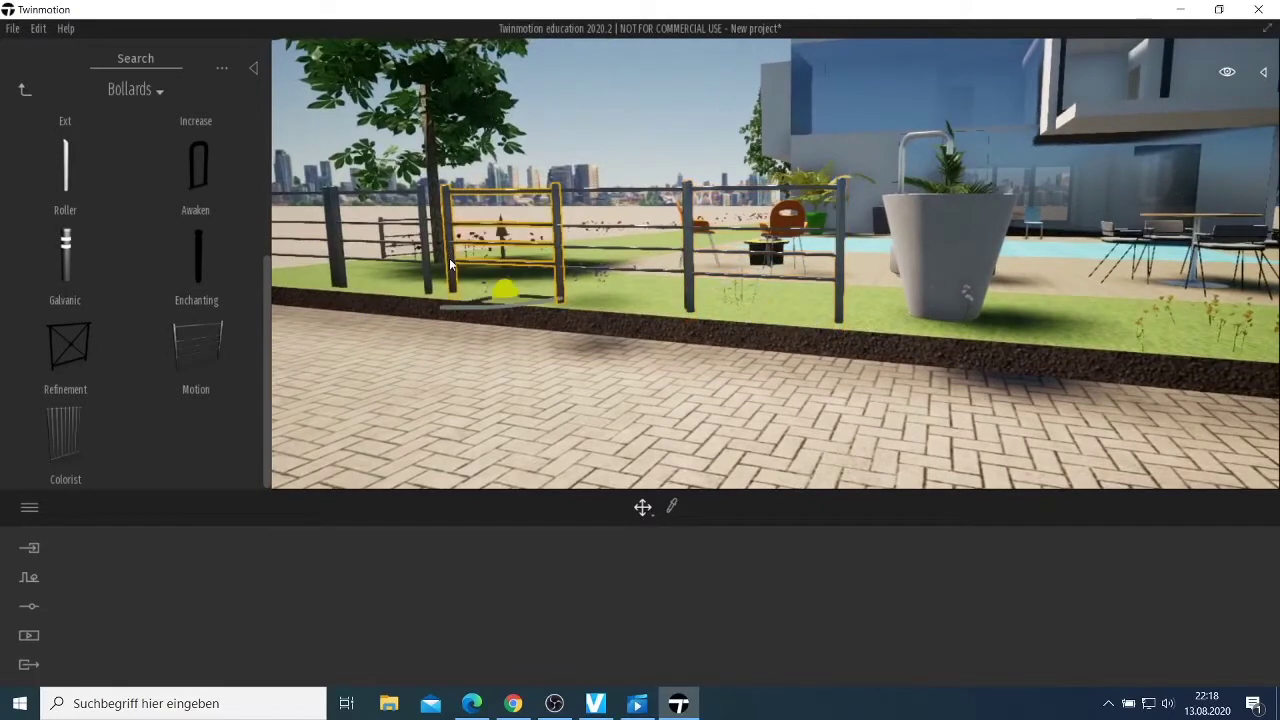
pyautogui.moveTo(504, 286); pyautogui.dragTo(496, 297)
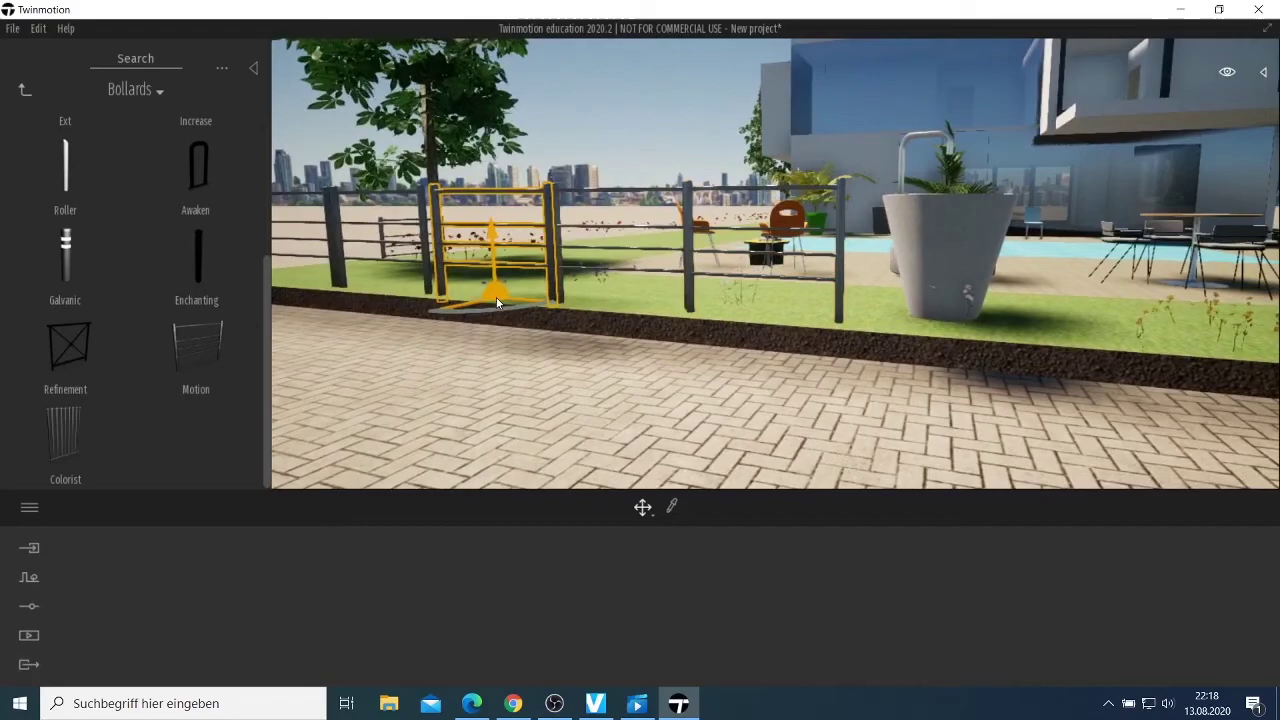
# Move the seventh railing along the lawn edge to stand in front of the tall grey planter, adjoining the sixth railing.
pyautogui.scroll(3, 502, 341)
pyautogui.scroll(-4, 495, 343)
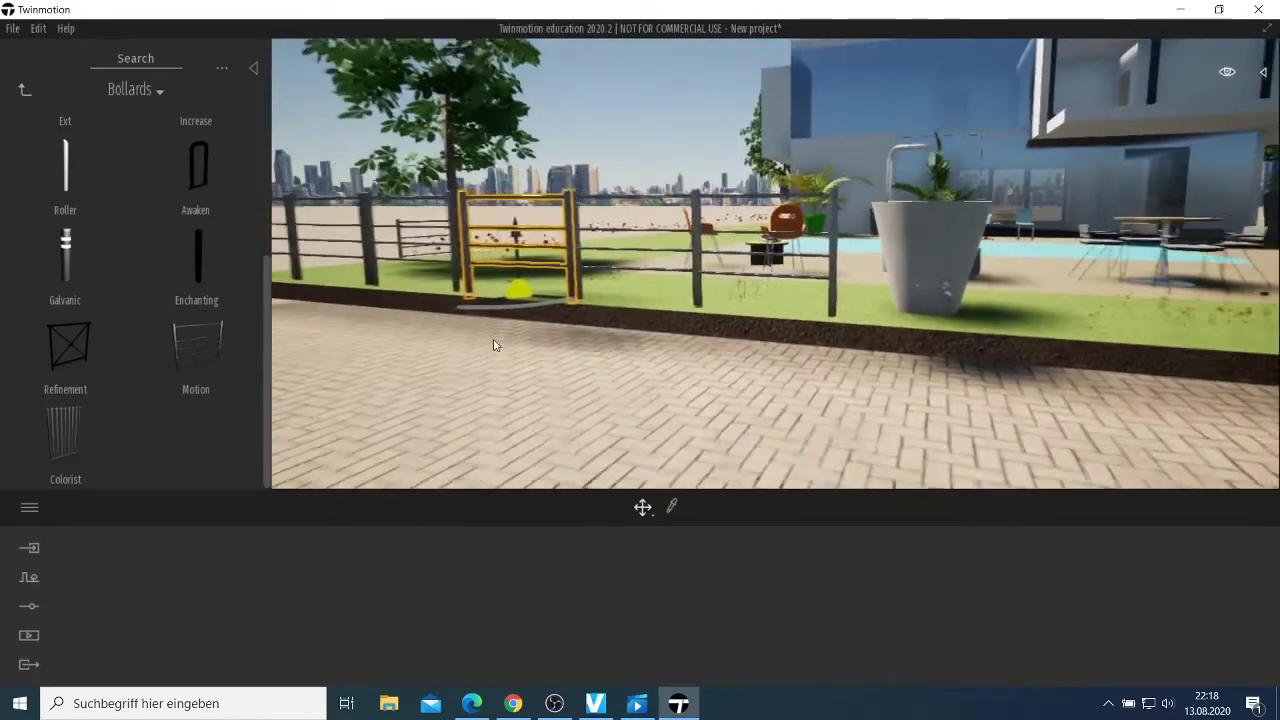
pyautogui.moveTo(640, 330); pyautogui.dragTo(865, 322, button='right')
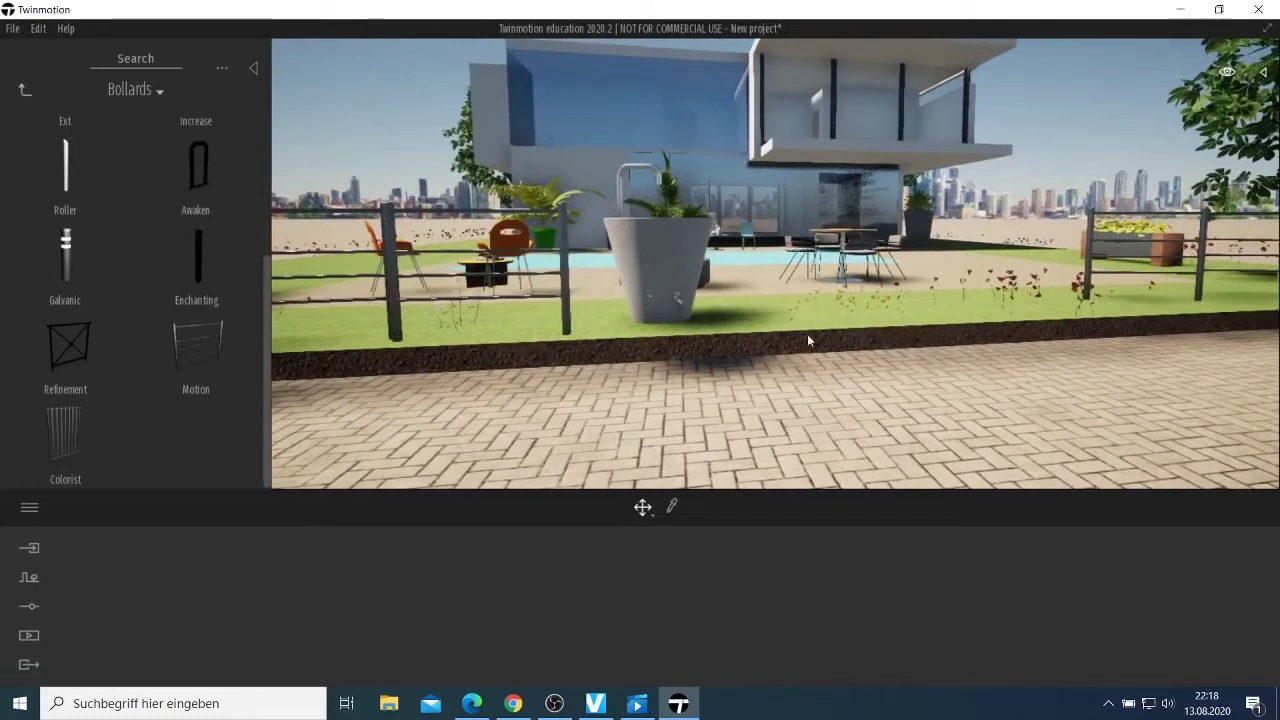
pyautogui.click(1088, 236)
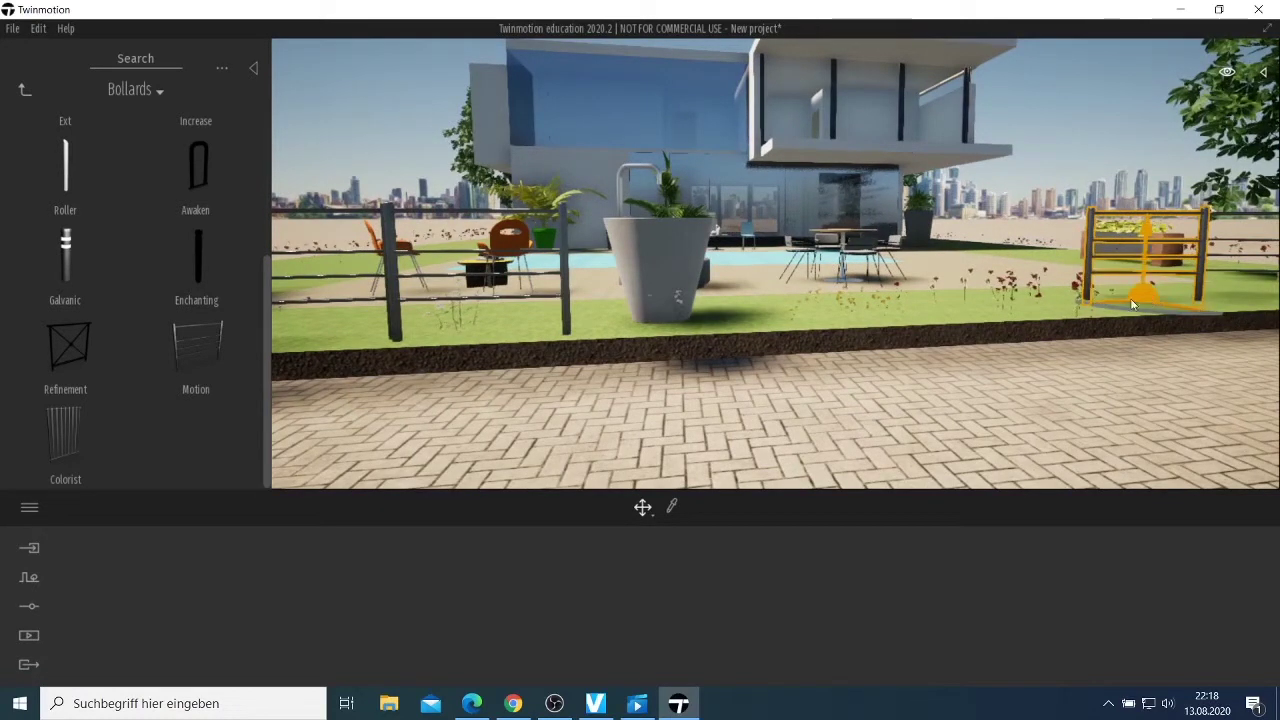
pyautogui.moveTo(1133, 305); pyautogui.dragTo(666, 327)
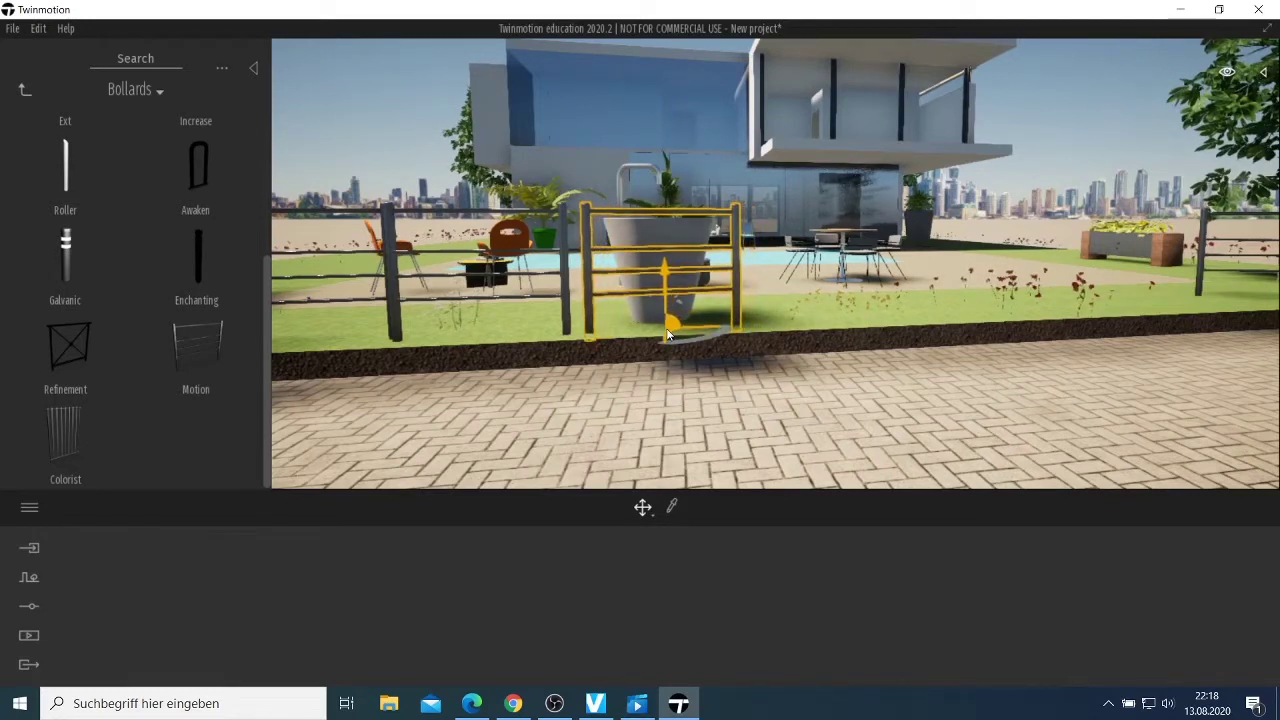
# Move the eighth railing beside the one in front of the planter, rotate it slightly and shift it forward into line.
pyautogui.click(1200, 274)
pyautogui.scroll(-5, 1093, 405)
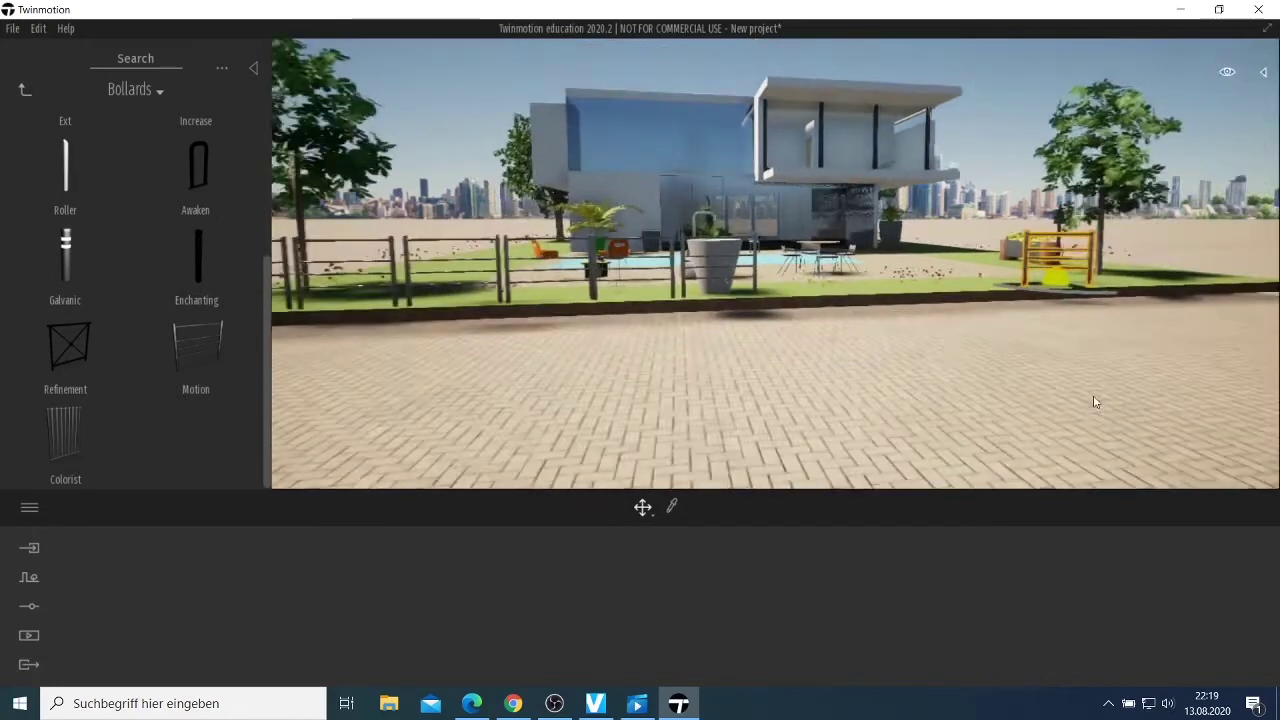
pyautogui.moveTo(1027, 283); pyautogui.dragTo(841, 356)
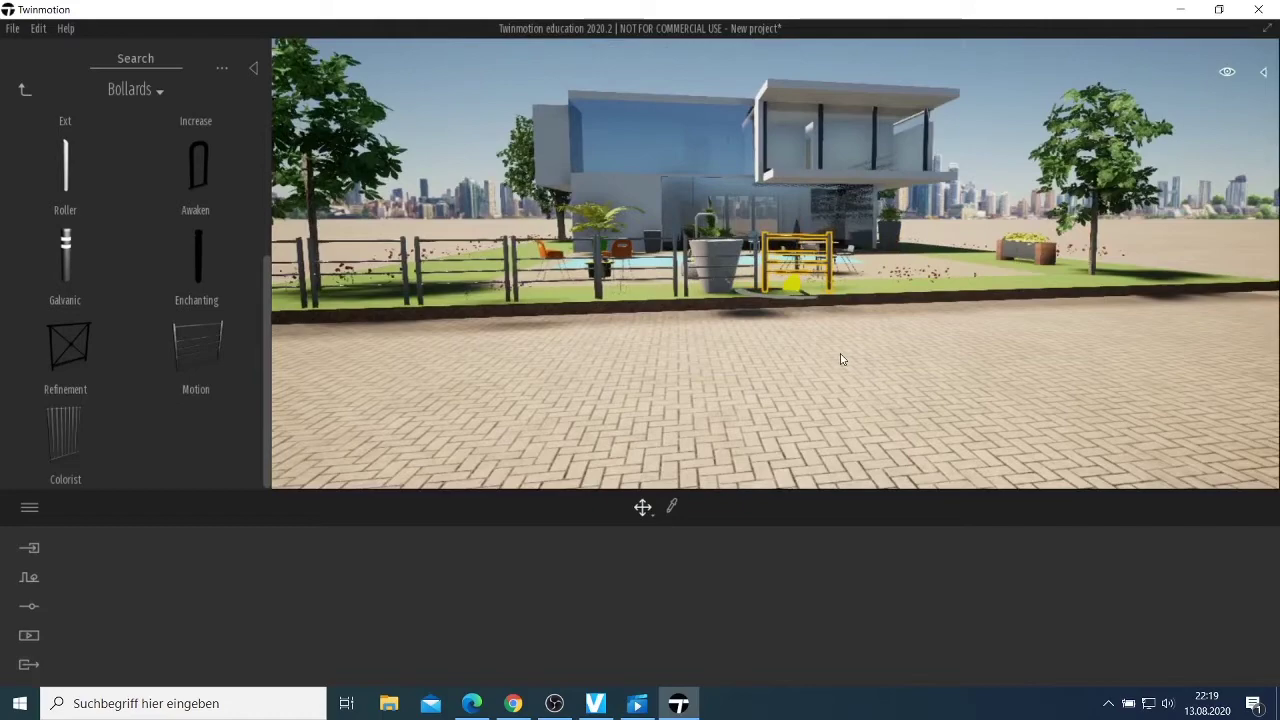
pyautogui.scroll(6, 841, 361)
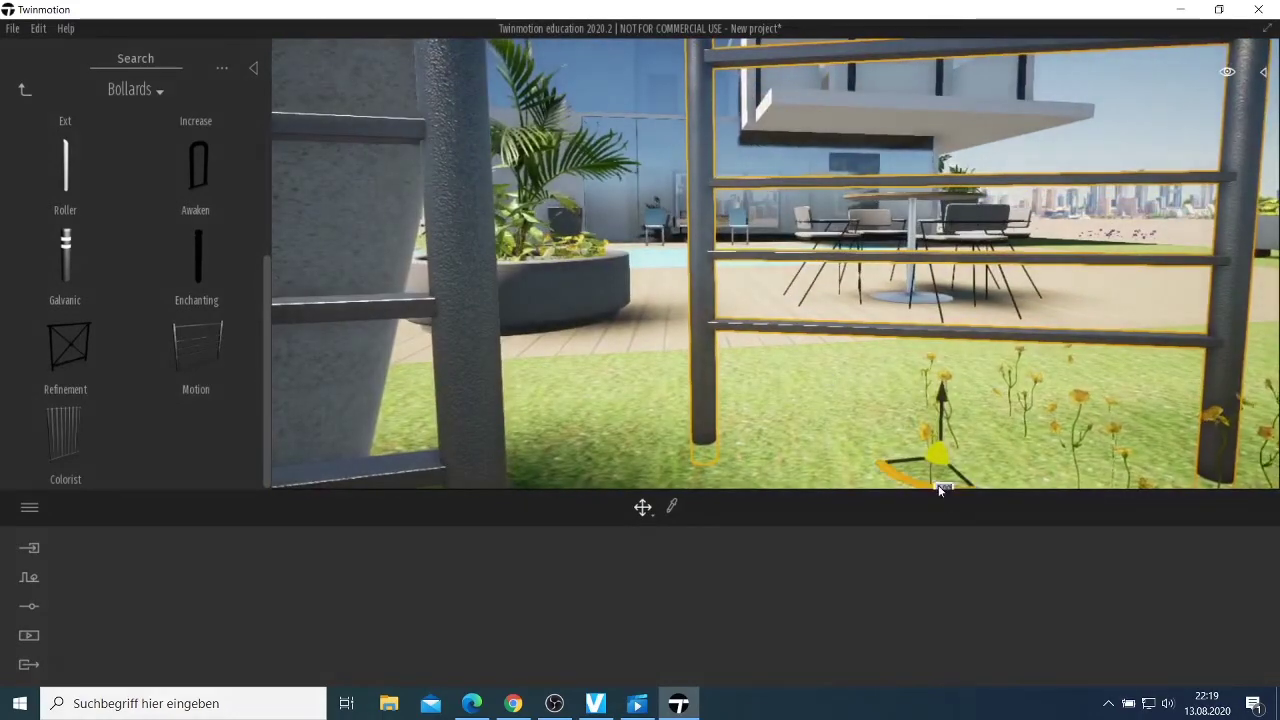
pyautogui.moveTo(938, 485)
pyautogui.mouseDown()
pyautogui.moveTo(927, 471)
pyautogui.moveTo(940, 484)
pyautogui.mouseUp()
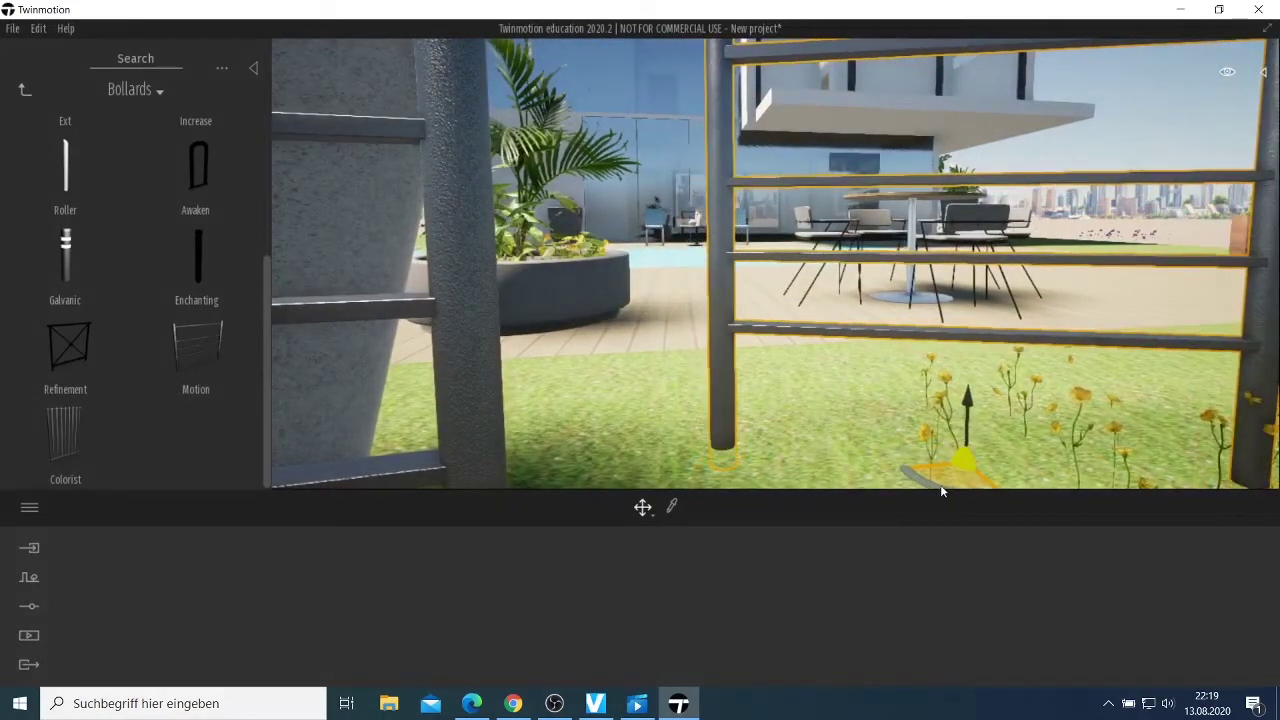
pyautogui.scroll(-5, 940, 484)
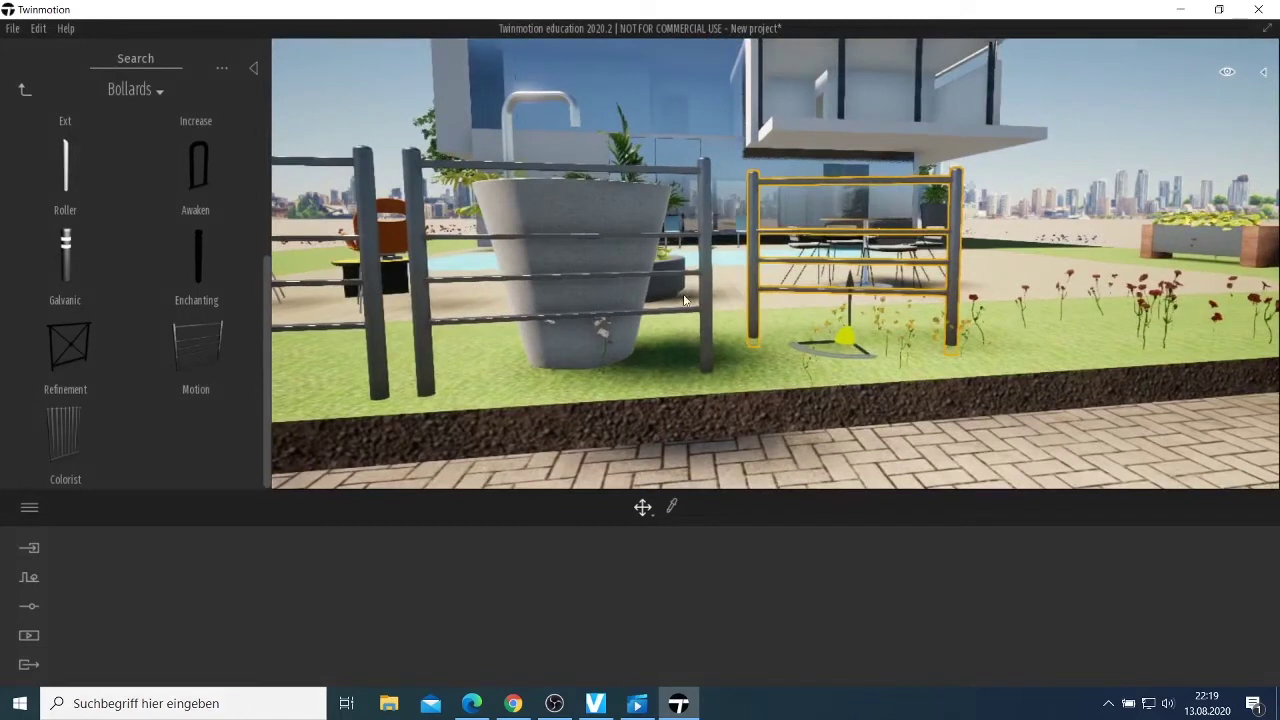
pyautogui.moveTo(814, 349); pyautogui.dragTo(852, 362)
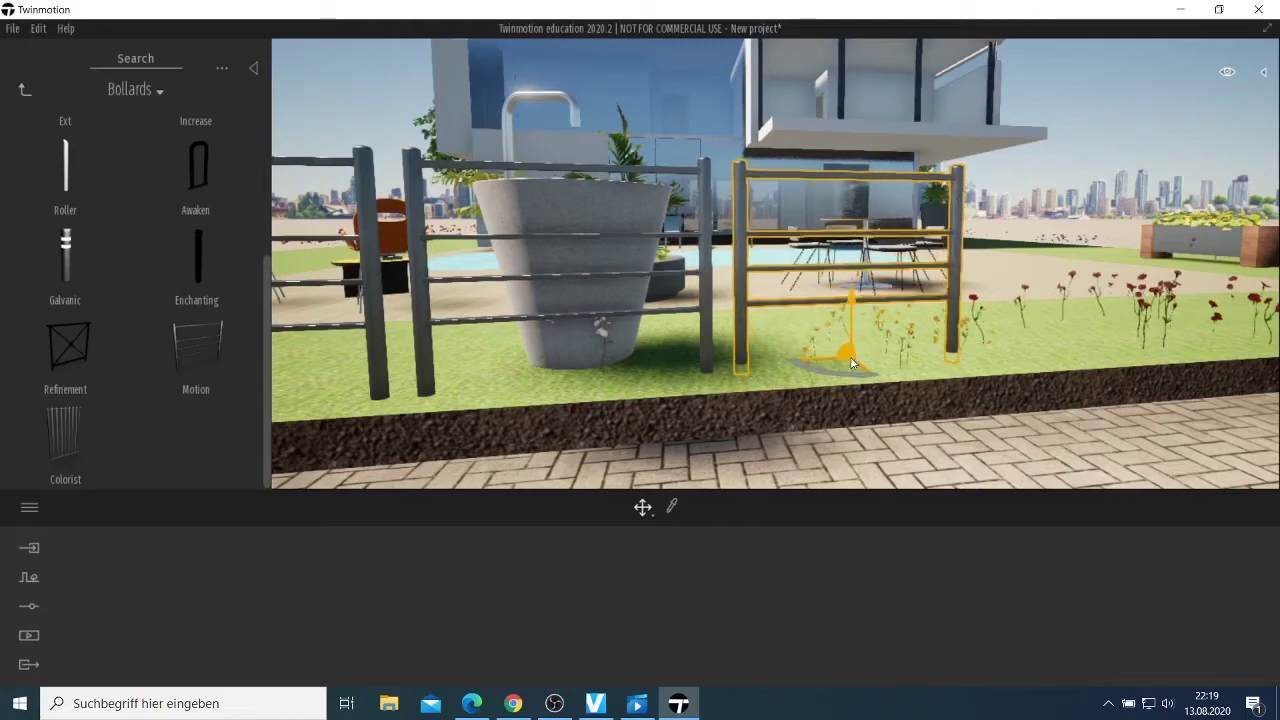
# Shift the eighth railing forward toward the lawn edge so it lines up with the railing in front of the planter.
pyautogui.moveTo(1006, 460); pyautogui.dragTo(789, 486, button='right')
pyautogui.press('d')
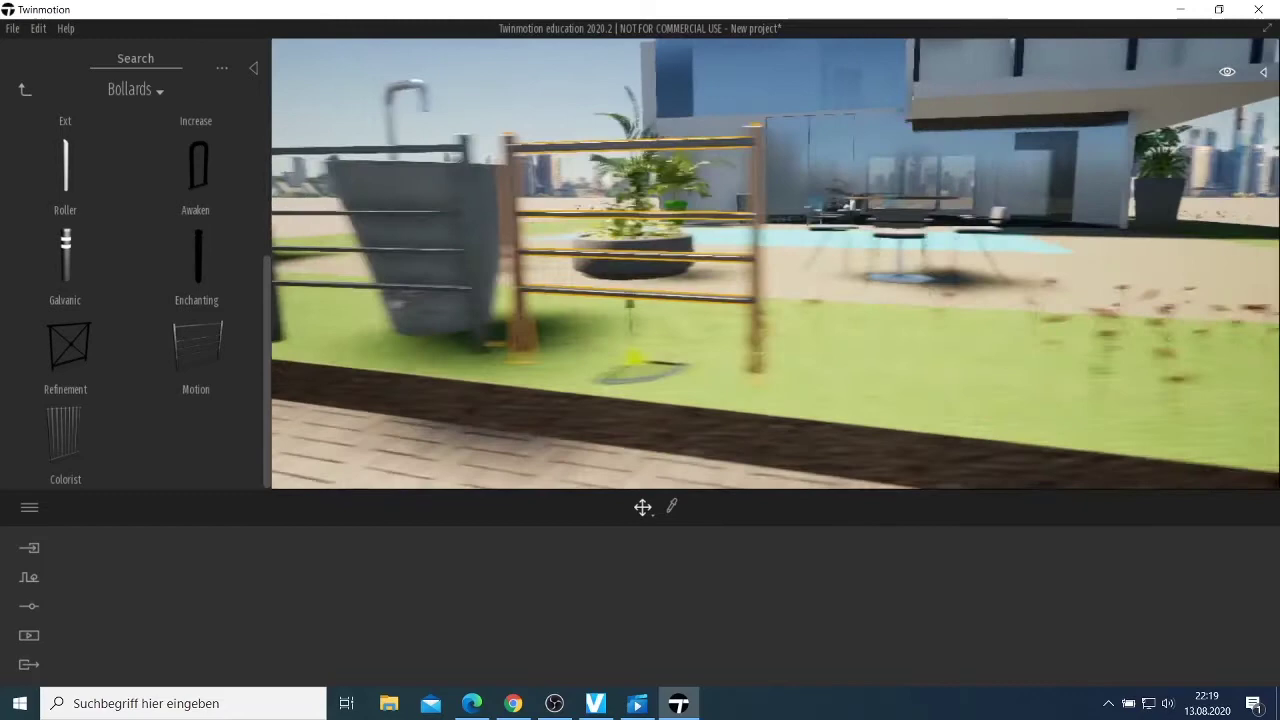
pyautogui.moveTo(1160, 296); pyautogui.dragTo(1049, 301, button='right')
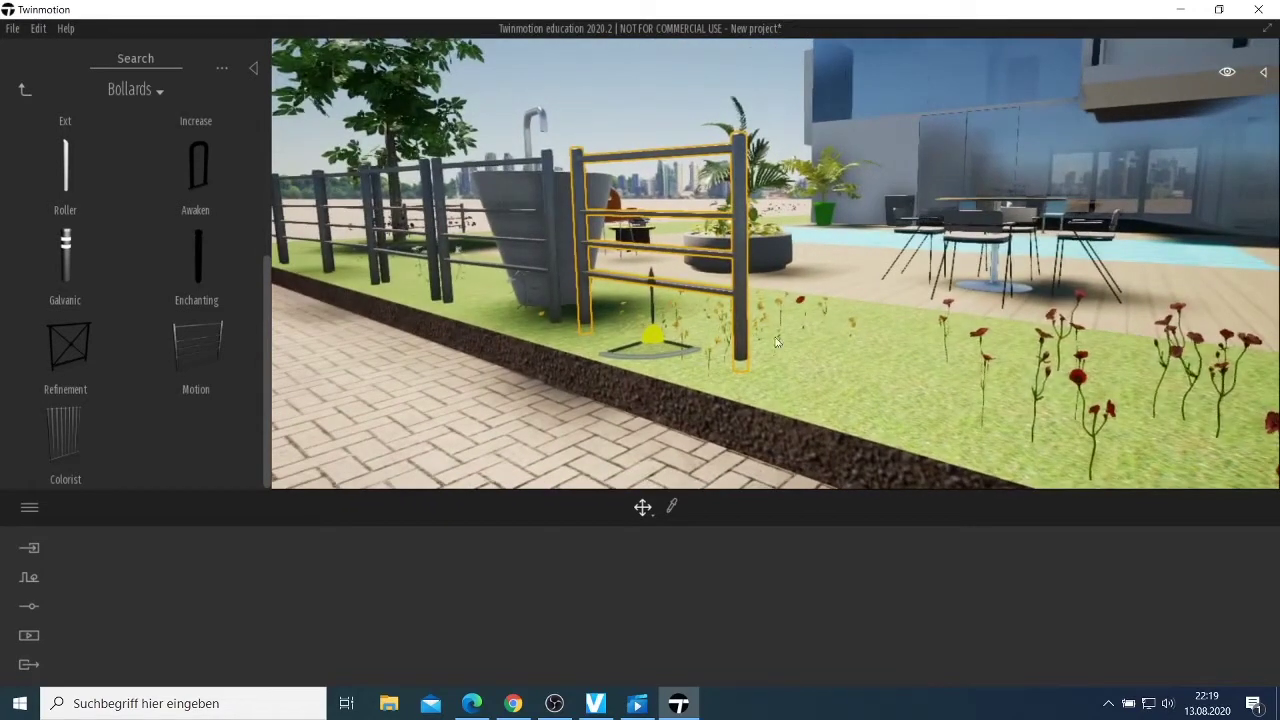
pyautogui.moveTo(655, 340); pyautogui.dragTo(644, 345)
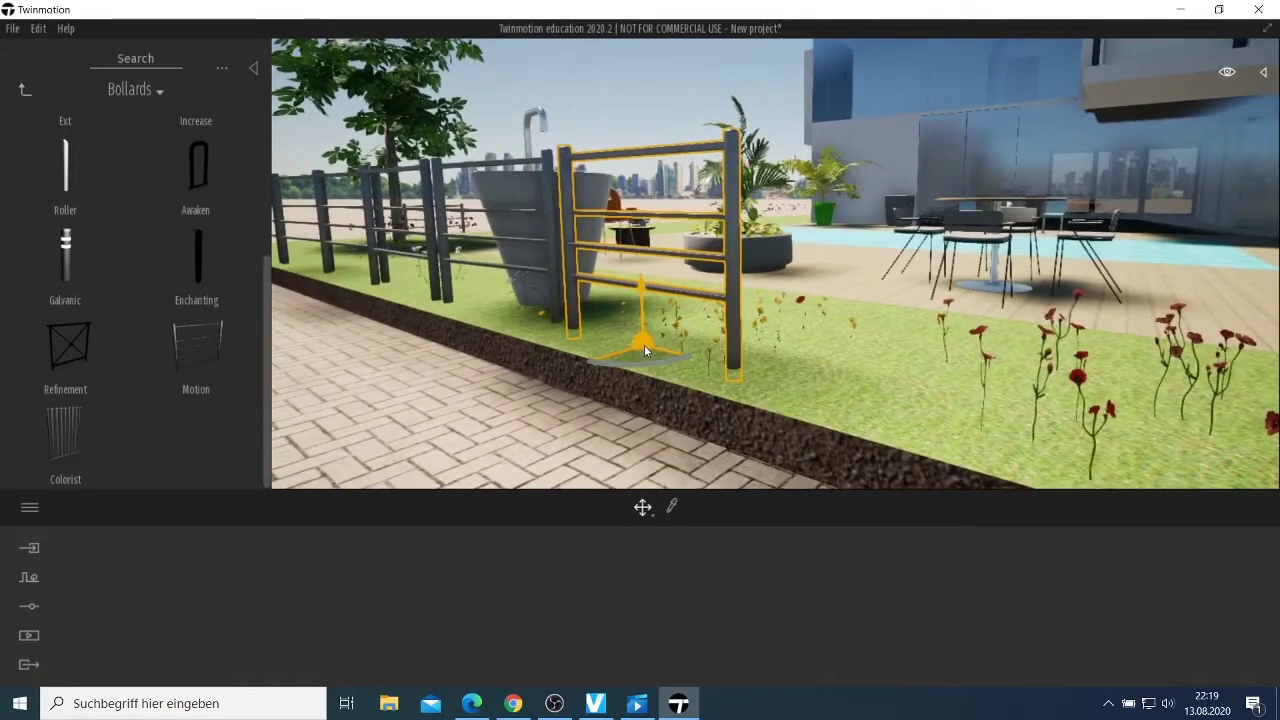
pyautogui.click(514, 264)
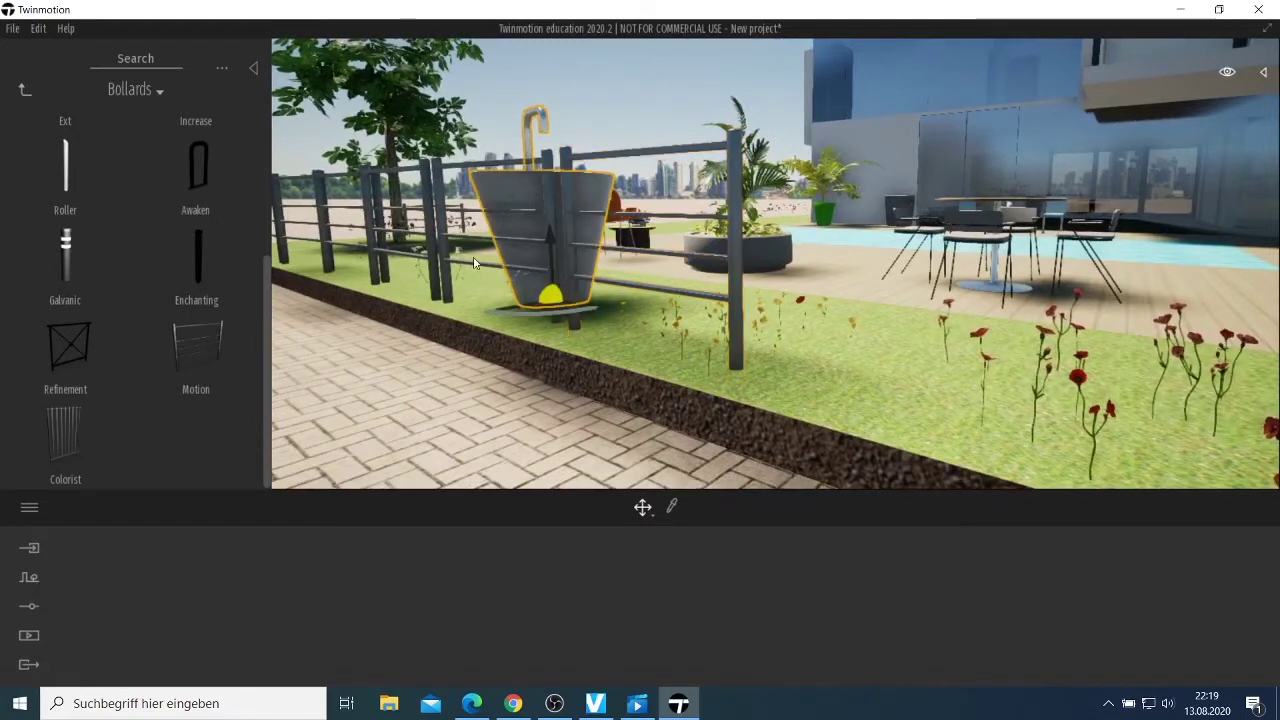
pyautogui.click(536, 305)
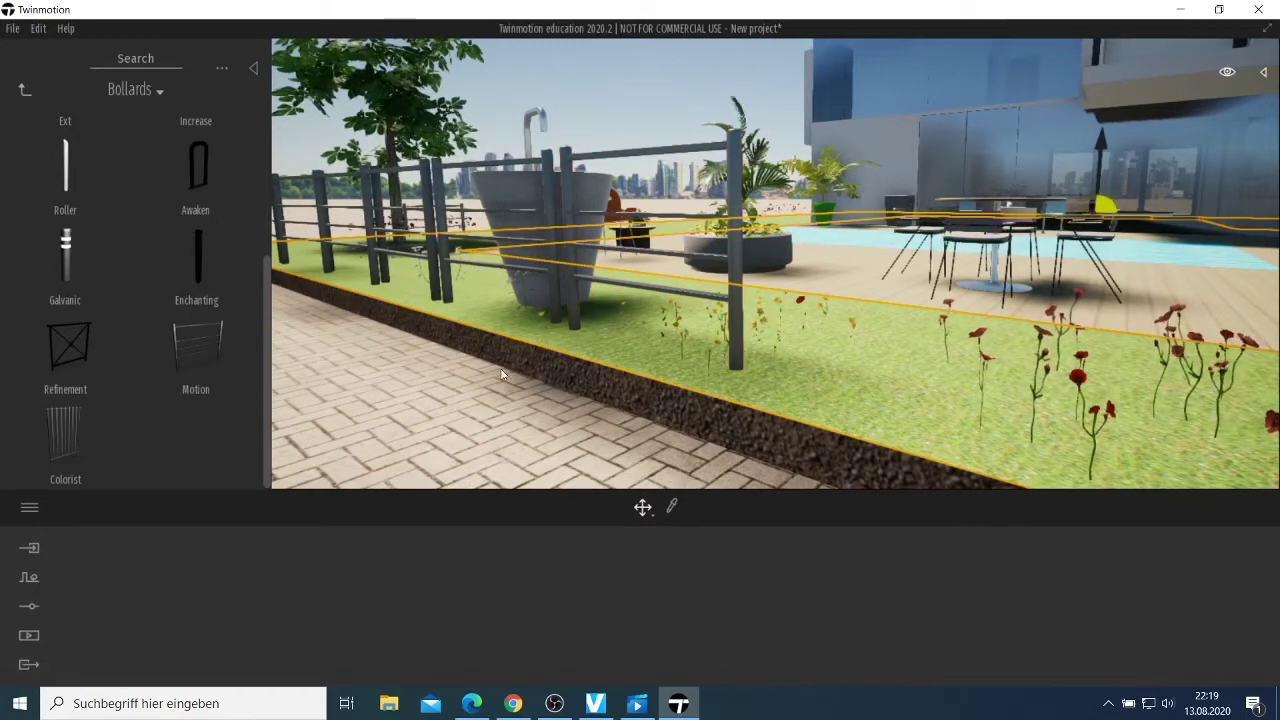
pyautogui.scroll(-3, 490, 375)
pyautogui.scroll(5, 490, 375)
pyautogui.scroll(-4, 492, 383)
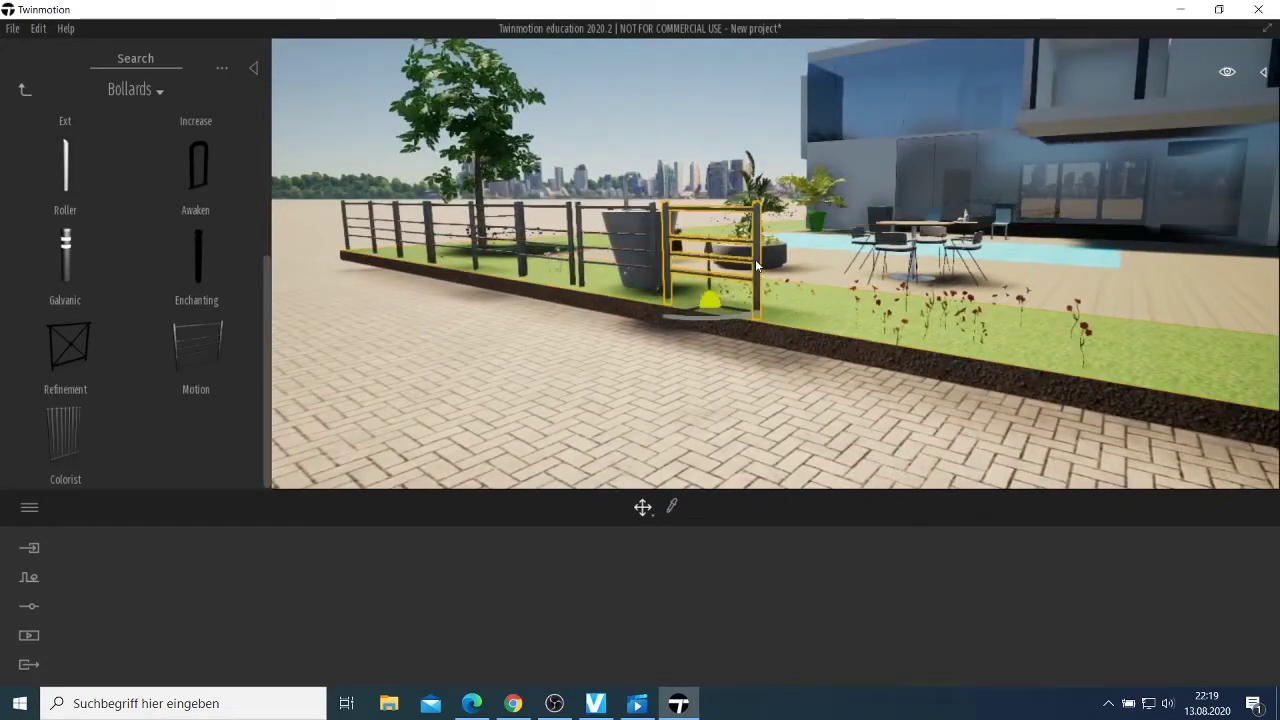
# Place four more Motion railings in a row along the lawn edge beyond the eighth railing, turning the first by 90 degrees.
pyautogui.scroll(3, 757, 259)
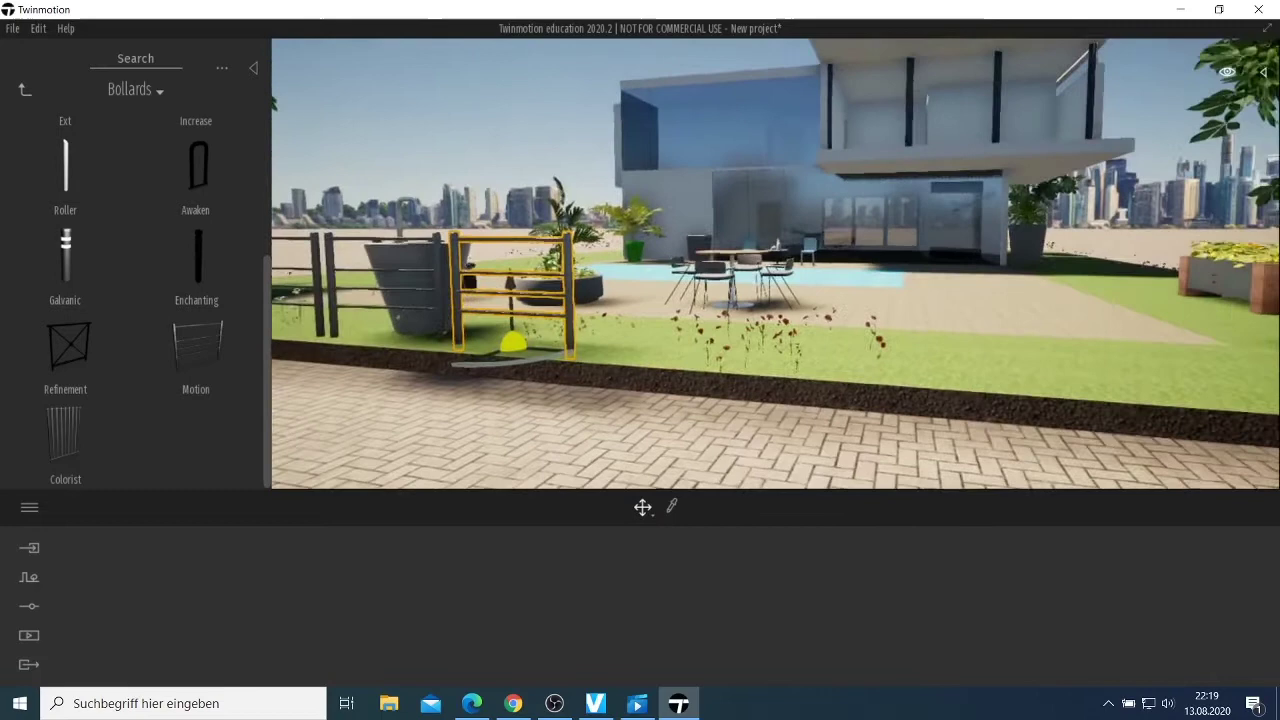
pyautogui.moveTo(196, 345); pyautogui.dragTo(687, 328)
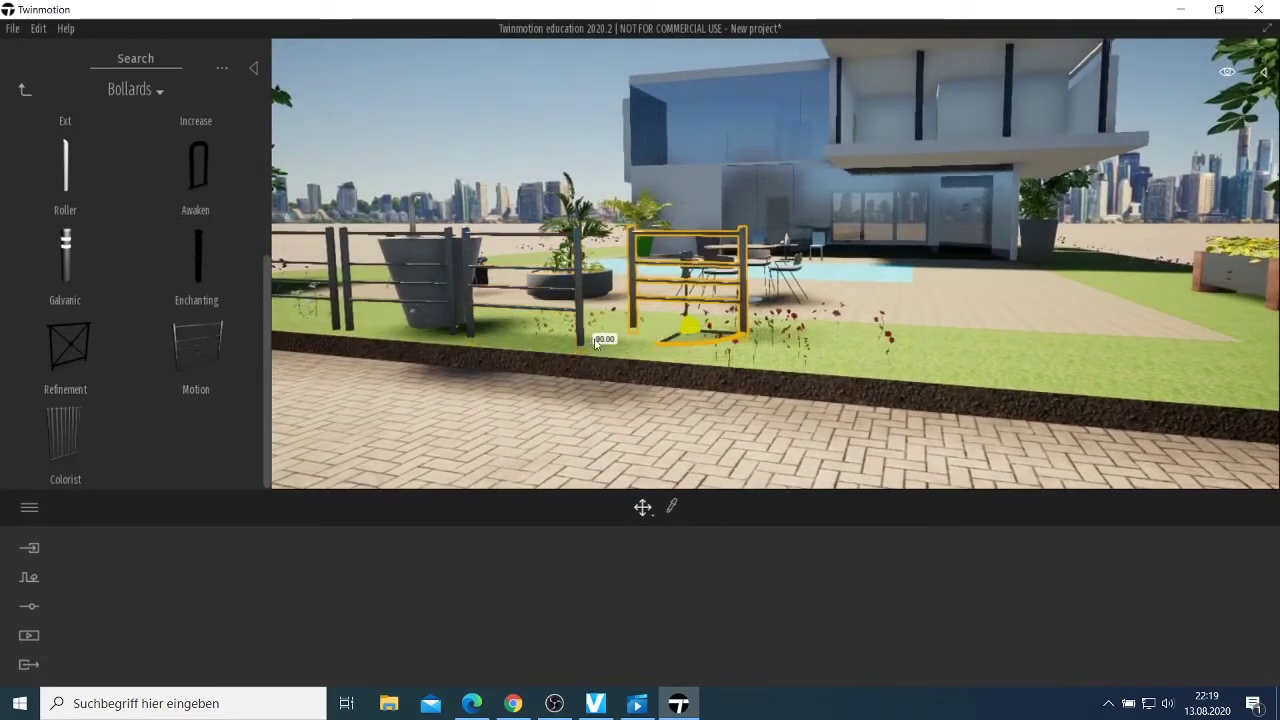
pyautogui.moveTo(184, 345); pyautogui.dragTo(760, 366)
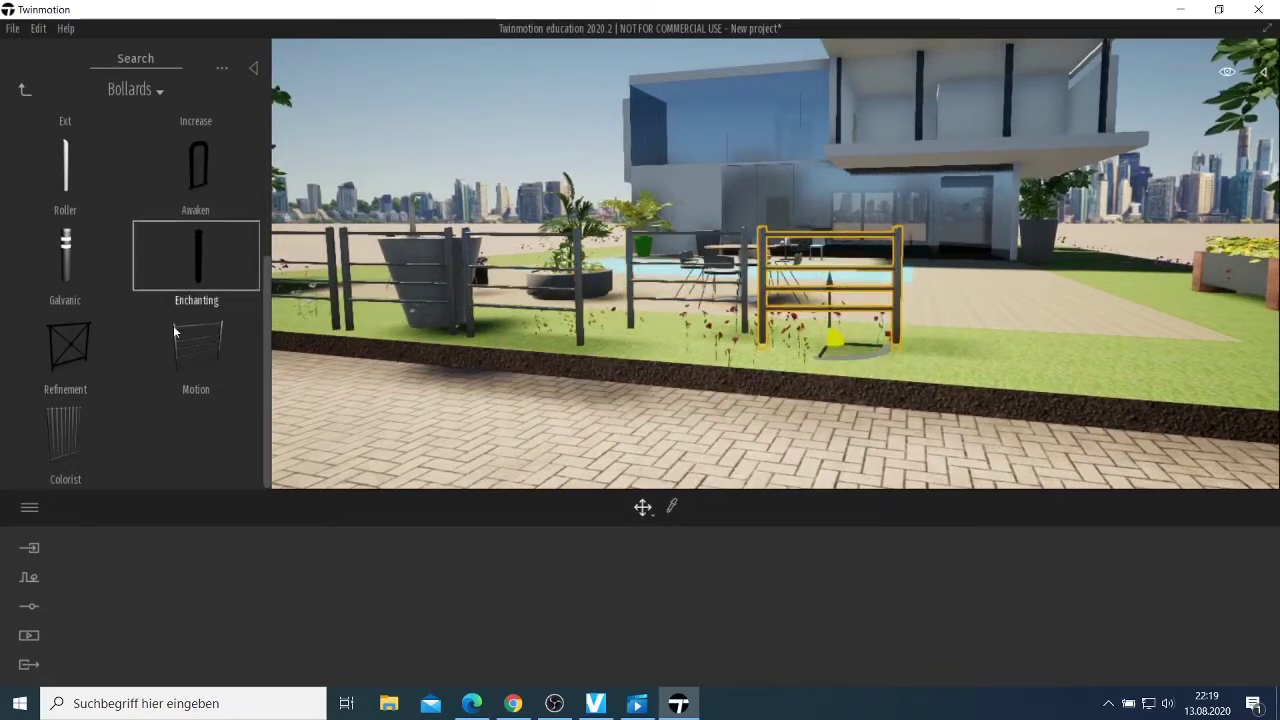
pyautogui.moveTo(173, 328); pyautogui.dragTo(1073, 375)
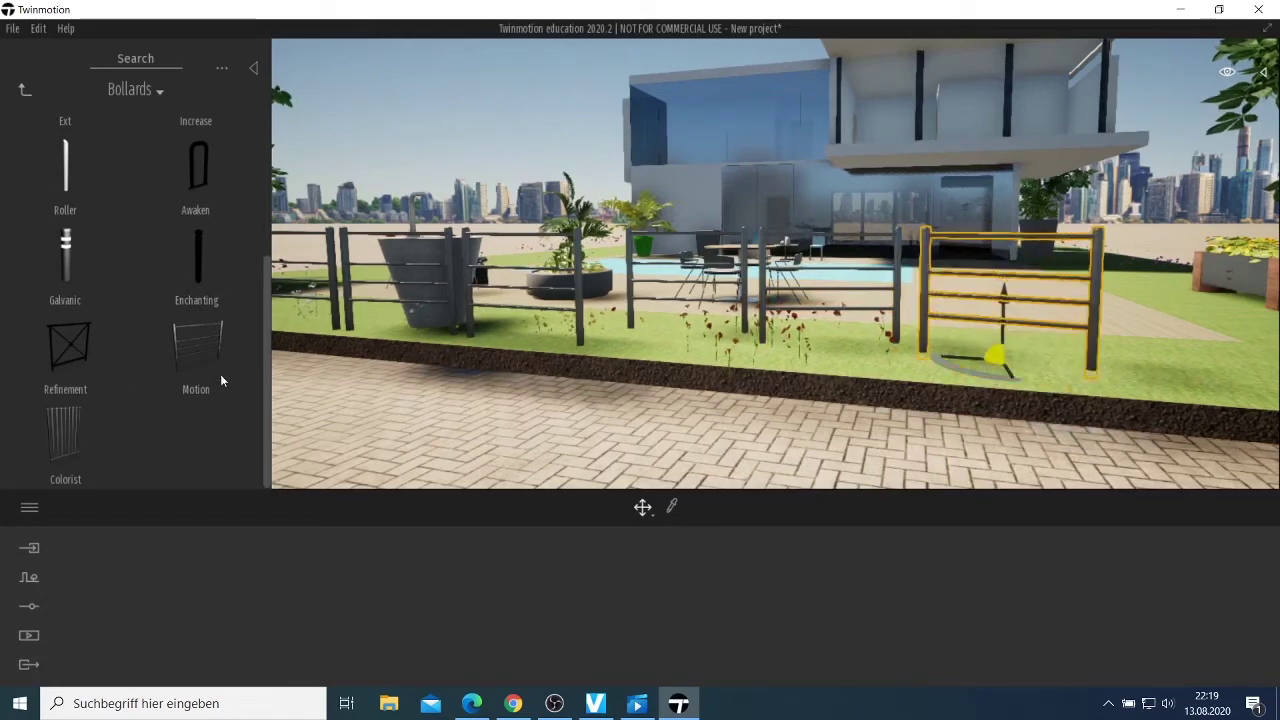
pyautogui.moveTo(179, 354); pyautogui.dragTo(1217, 402)
# Move the ninth and tenth railings forward to the lawn edge, adjoining the eighth railing and in line with the row.
pyautogui.scroll(-3, 1029, 442)
pyautogui.moveTo(1029, 442); pyautogui.dragTo(738, 422, button='right')
pyautogui.press('d')
pyautogui.scroll(-2, 511, 383)
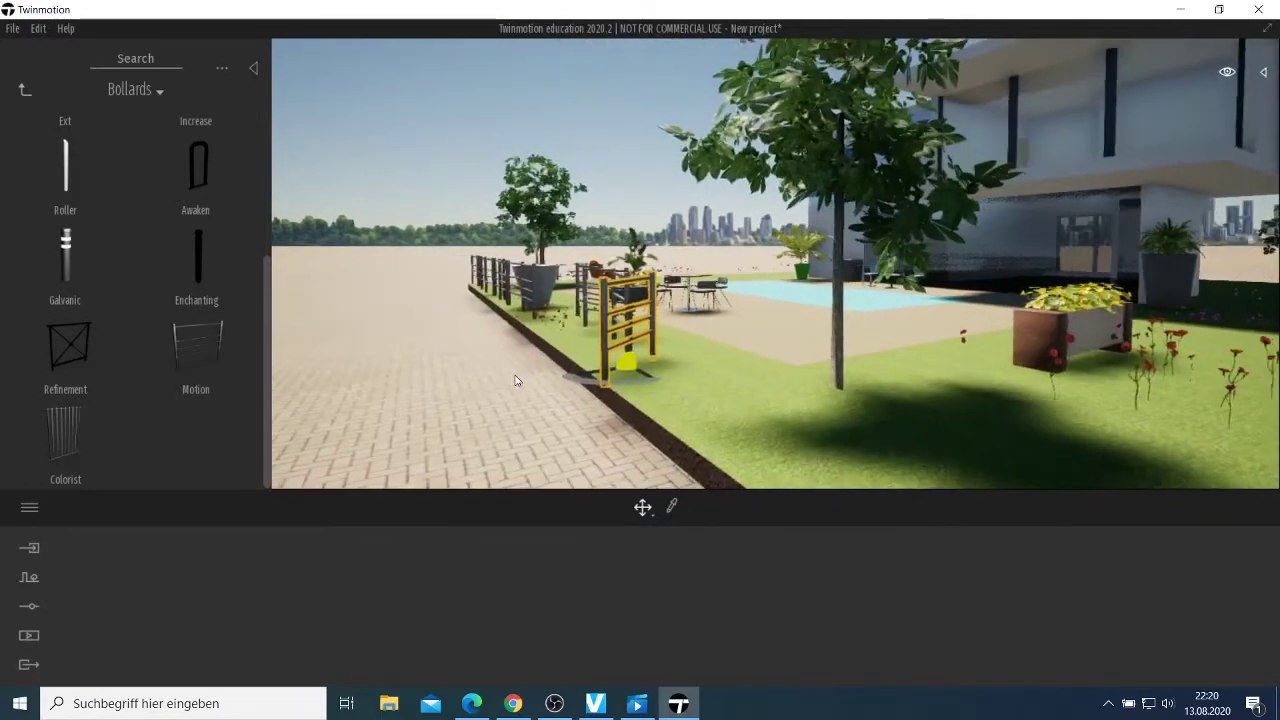
pyautogui.scroll(1, 423, 414)
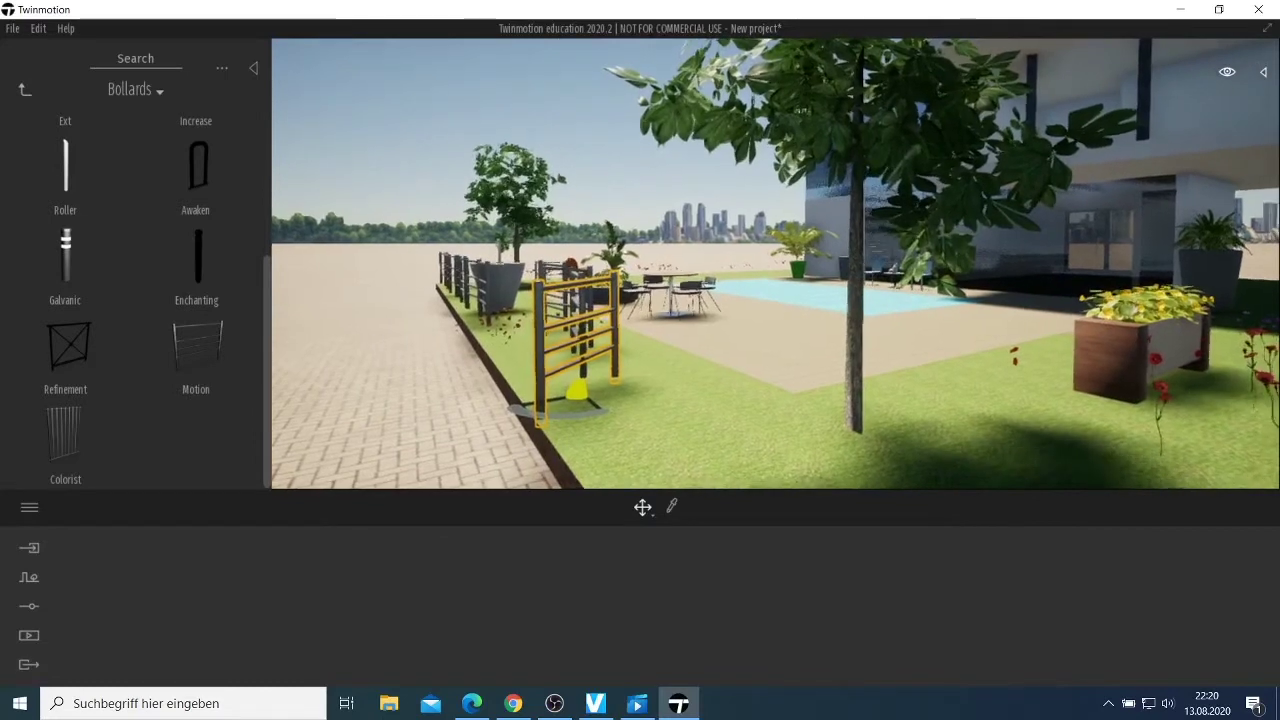
pyautogui.press('a')
pyautogui.moveTo(552, 364); pyautogui.dragTo(598, 362, button='right')
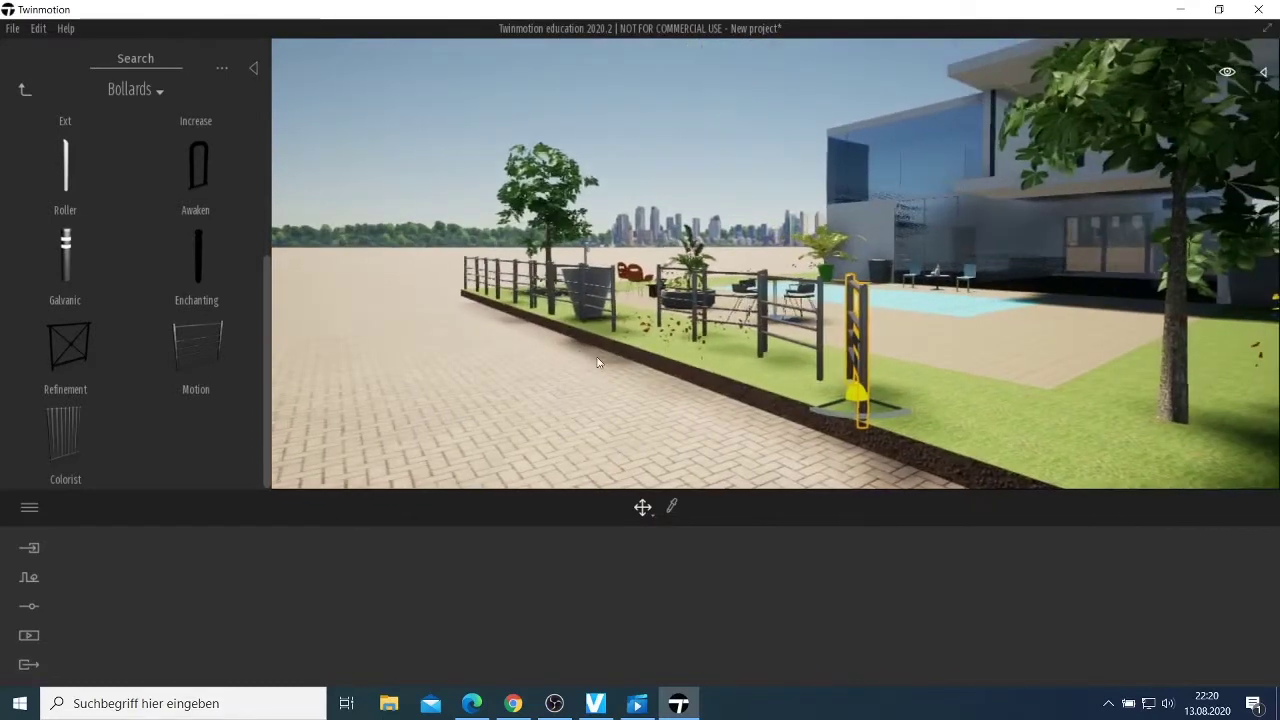
pyautogui.click(658, 313)
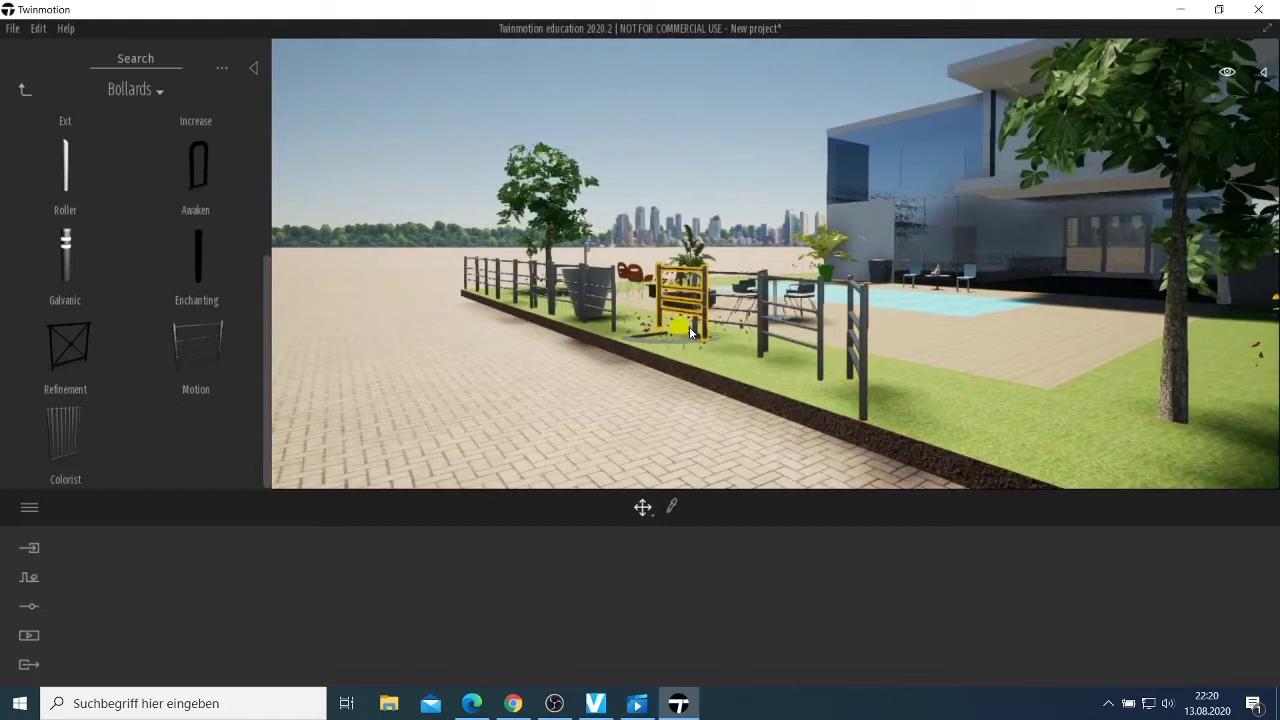
pyautogui.moveTo(679, 331); pyautogui.dragTo(714, 360)
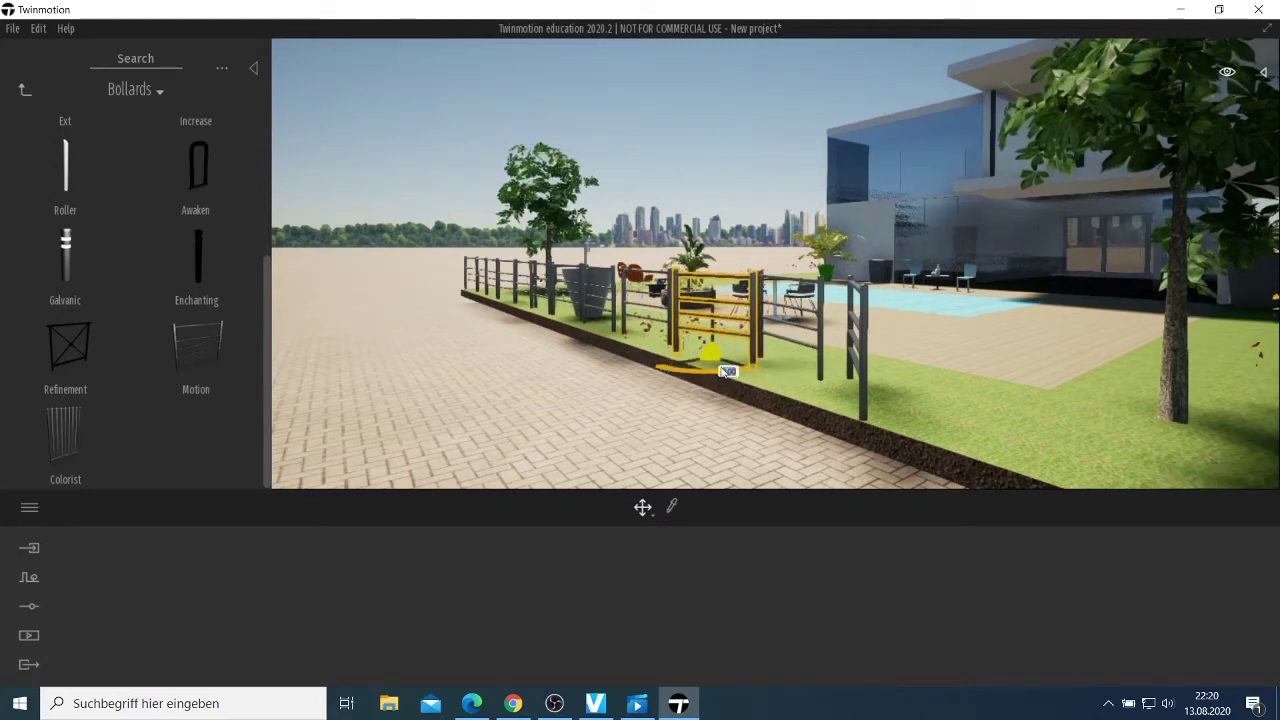
# Move the eleventh railing forward to the lawn edge beside the tenth railing.
pyautogui.click(775, 335)
pyautogui.click(776, 342)
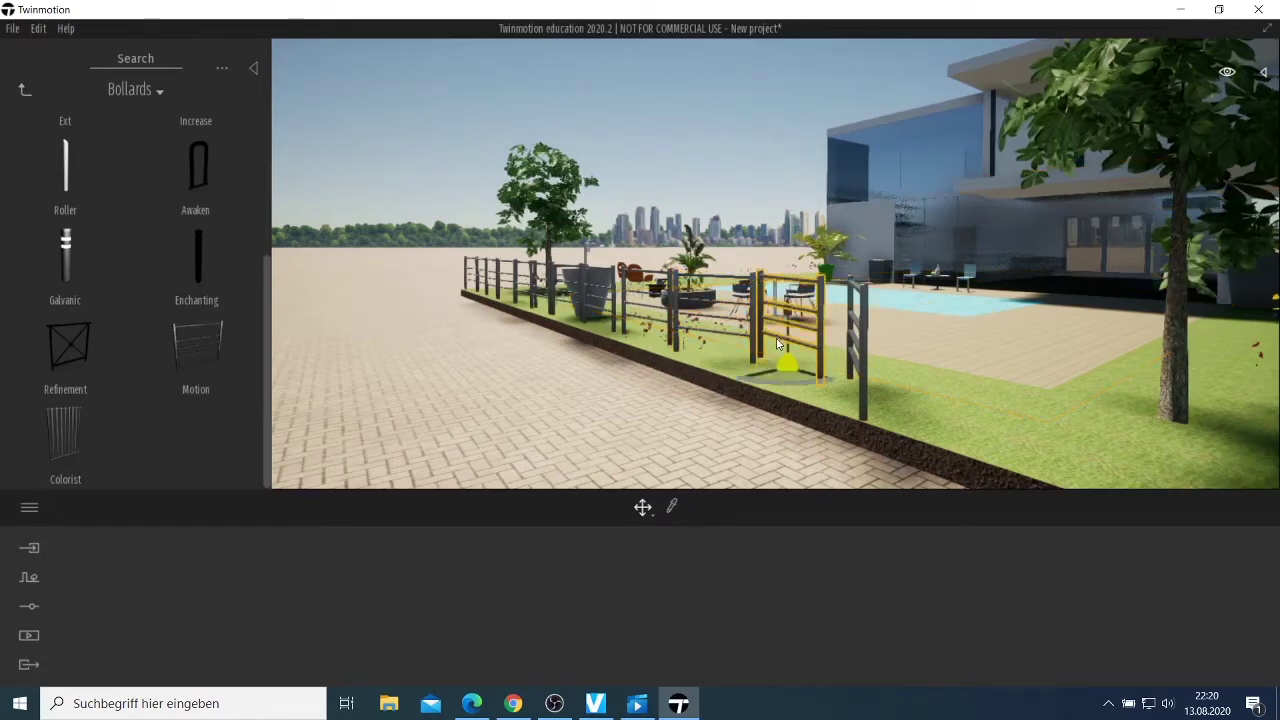
pyautogui.moveTo(789, 356); pyautogui.dragTo(791, 389)
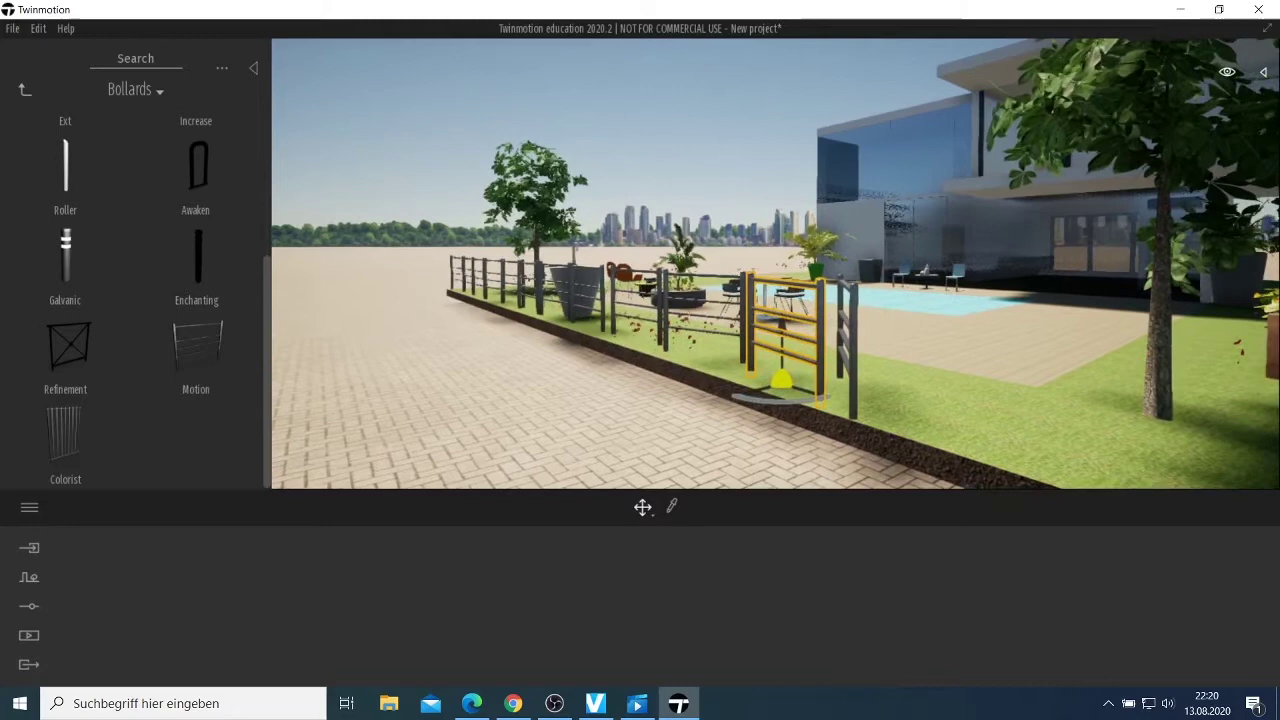
pyautogui.keyDown('shift'); pyautogui.moveTo(709, 406); pyautogui.dragTo(754, 403, button='middle'); pyautogui.keyUp('shift')
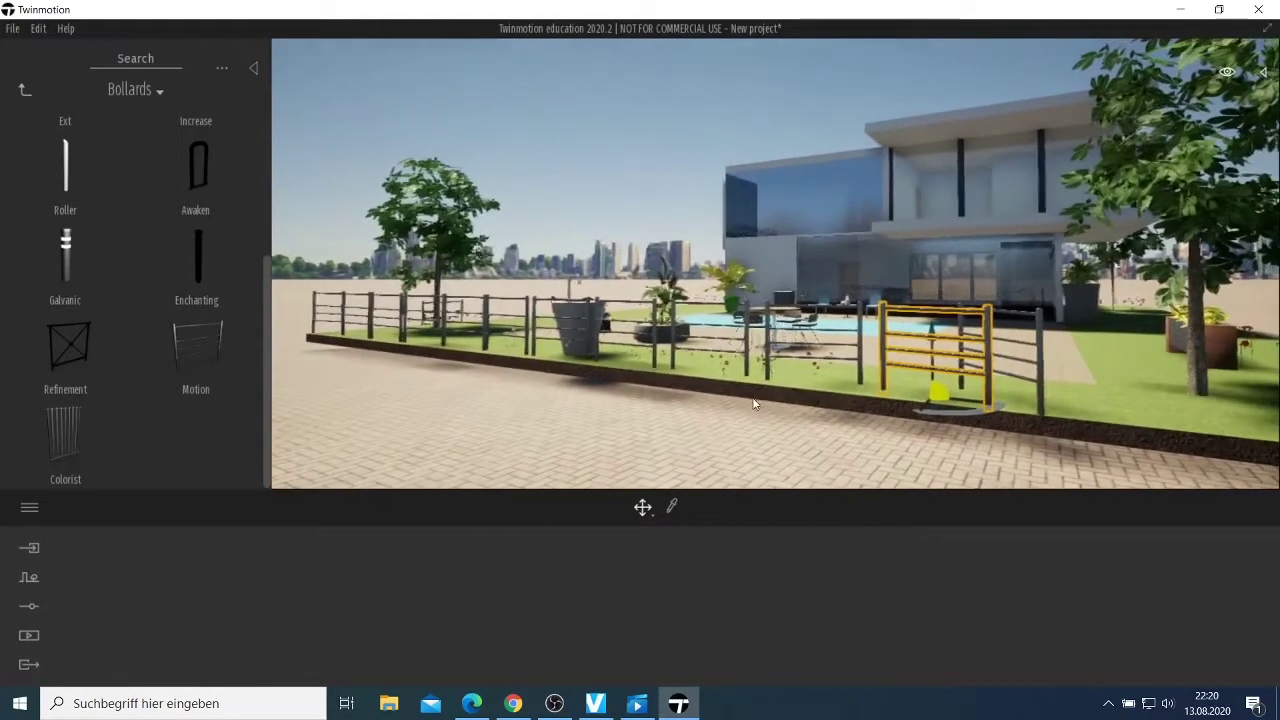
# Rotate the tenth railing by 5 degrees to follow the lawn edge and nudge the eleventh railing into line with it.
pyautogui.click(798, 375)
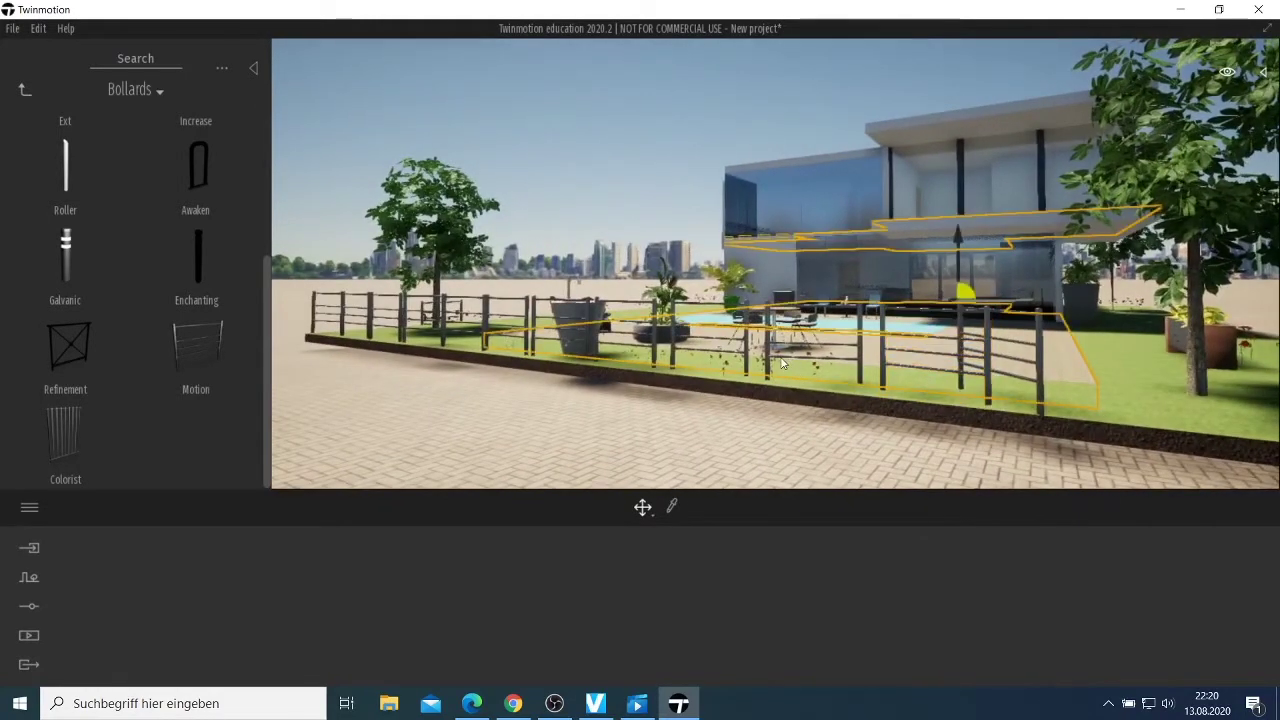
pyautogui.click(768, 369)
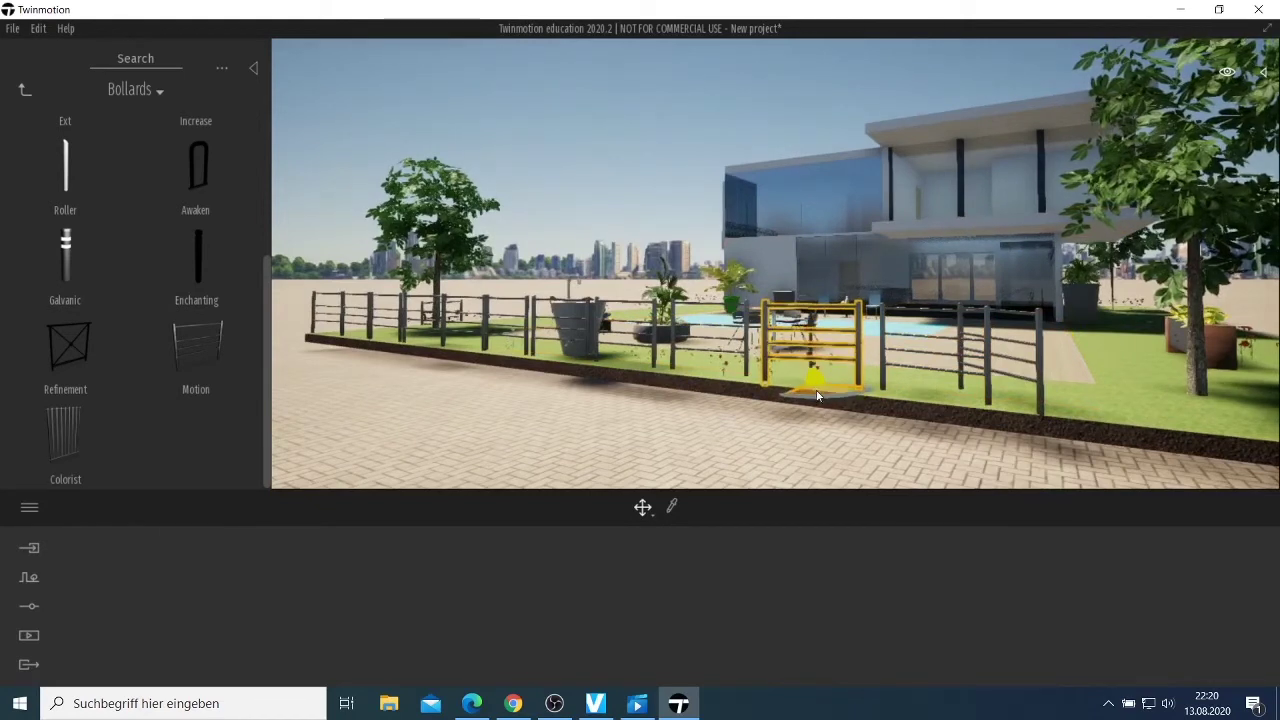
pyautogui.moveTo(817, 401); pyautogui.dragTo(815, 403)
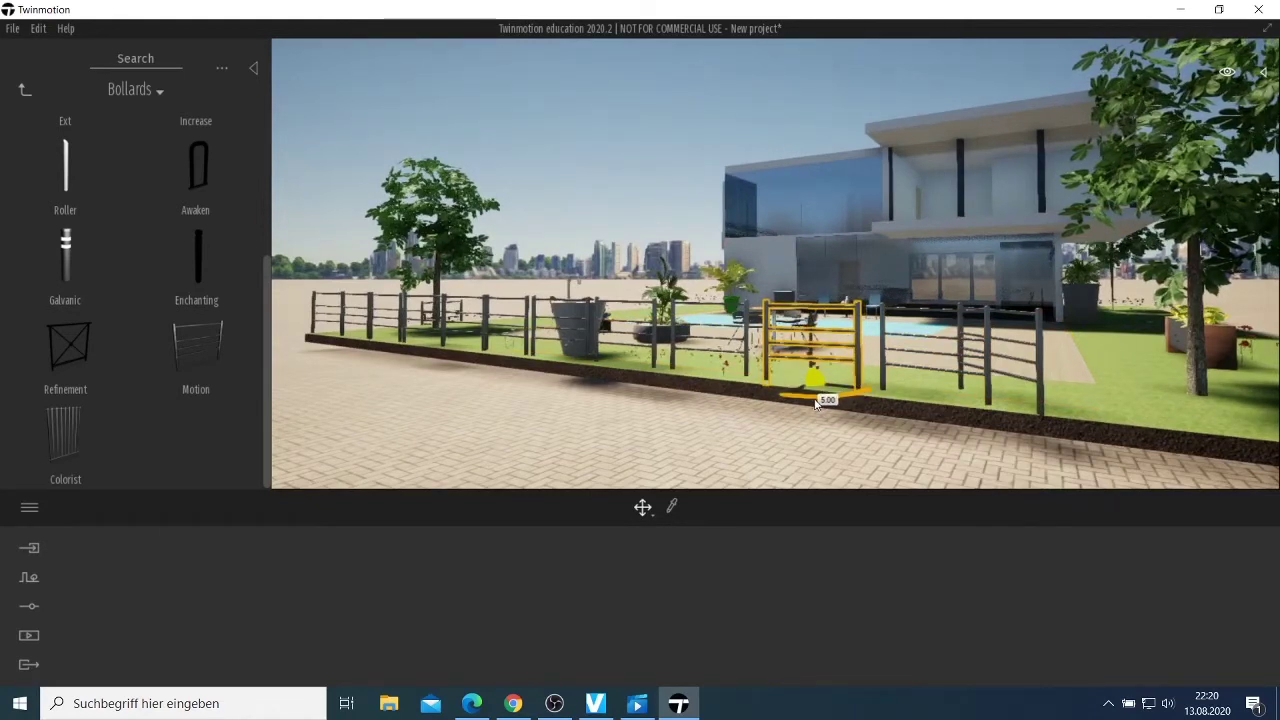
pyautogui.click(802, 403)
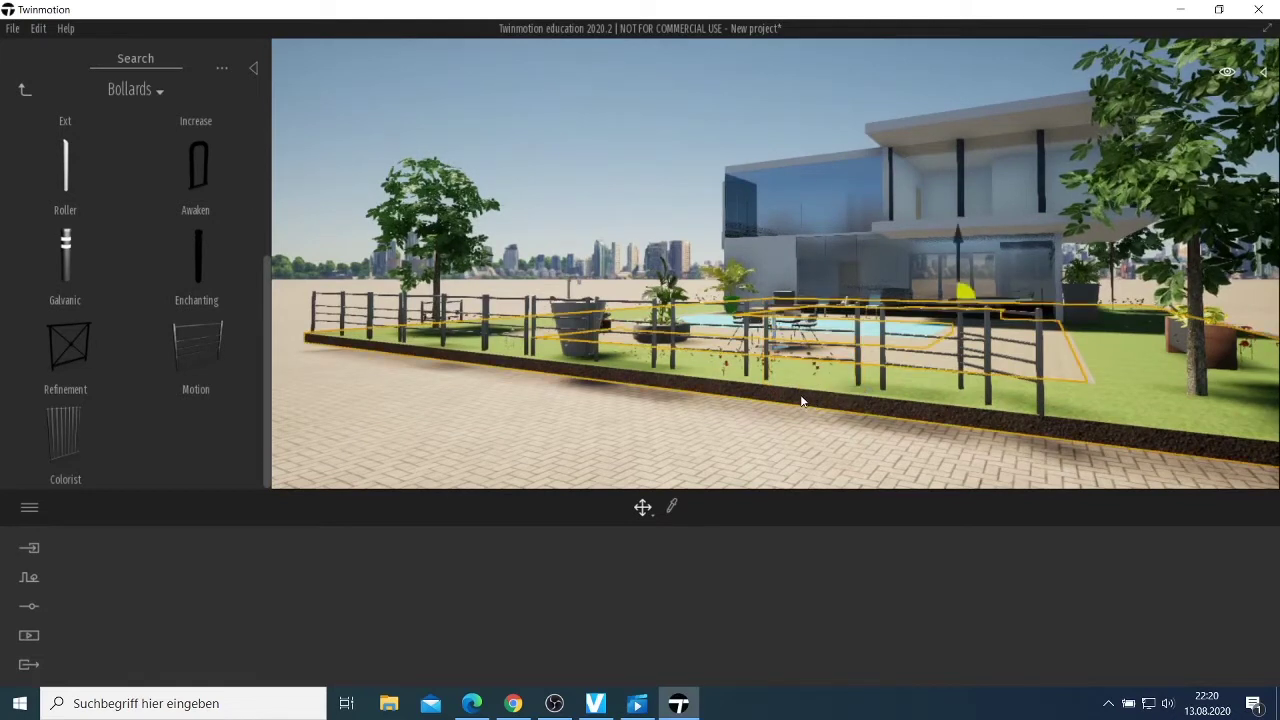
pyautogui.click(766, 372)
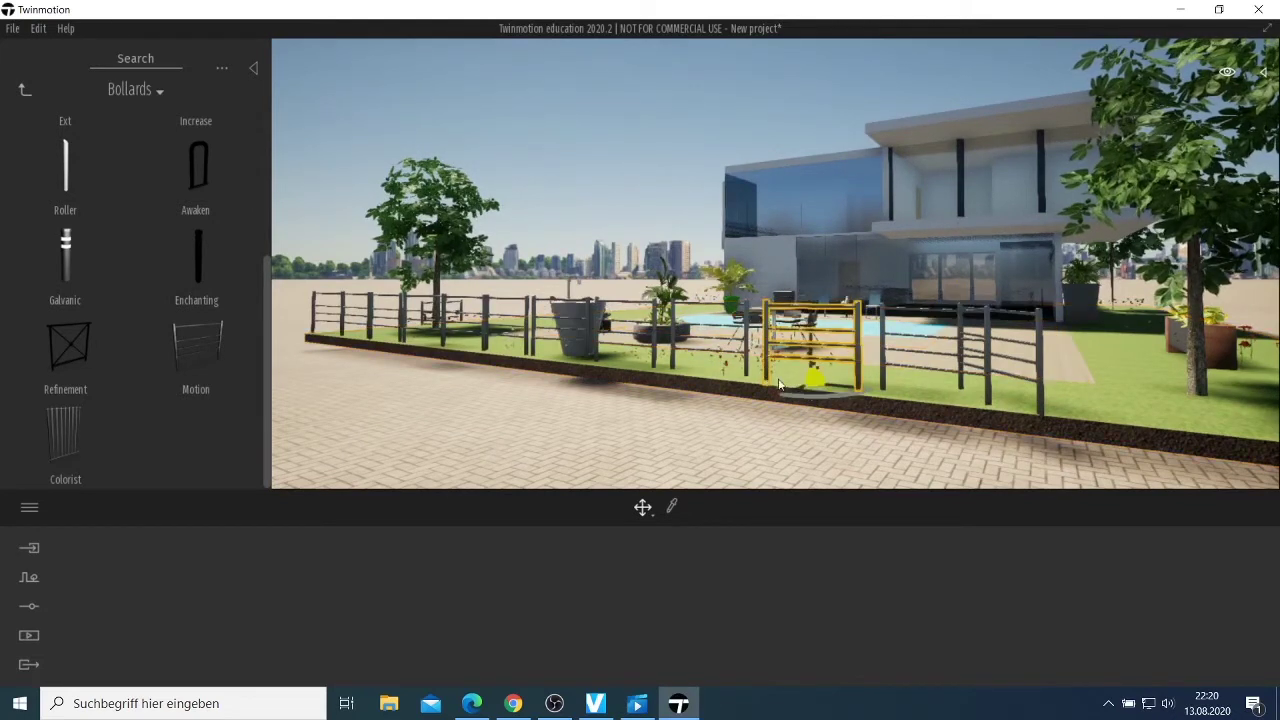
pyautogui.moveTo(791, 397); pyautogui.dragTo(791, 396)
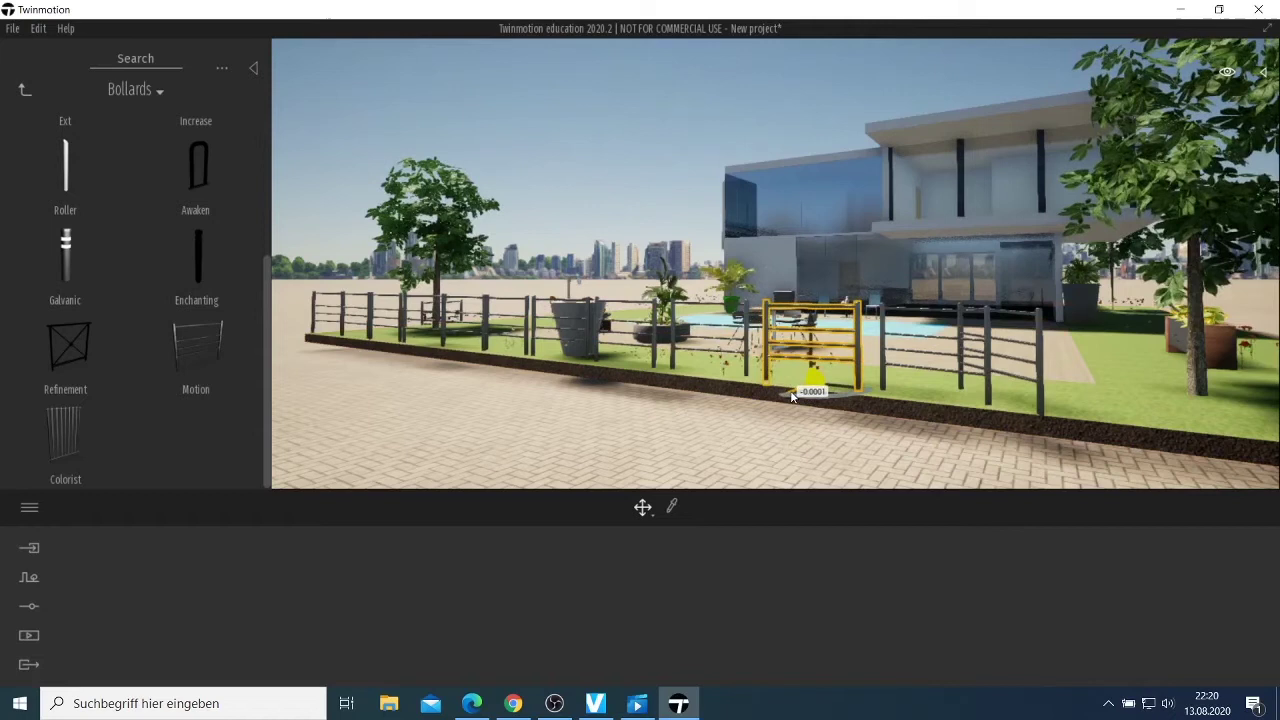
pyautogui.moveTo(884, 368); pyautogui.dragTo(919, 395)
# Move the twelfth railing along the lawn edge past the eleventh and rotate it by about 50 degrees to continue the row.
pyautogui.scroll(3, 868, 440)
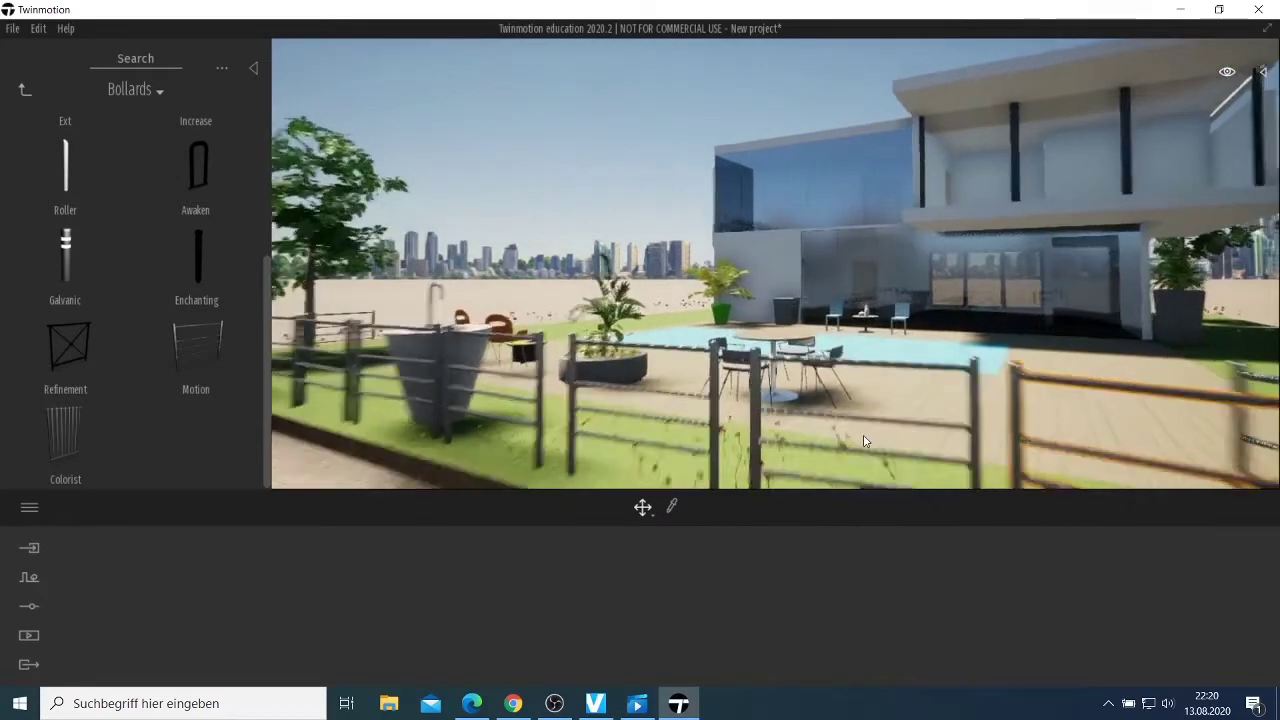
pyautogui.scroll(-2, 868, 443)
pyautogui.moveTo(851, 483); pyautogui.dragTo(656, 488, button='right')
pyautogui.press('d')
pyautogui.moveTo(923, 428); pyautogui.dragTo(927, 428, button='right')
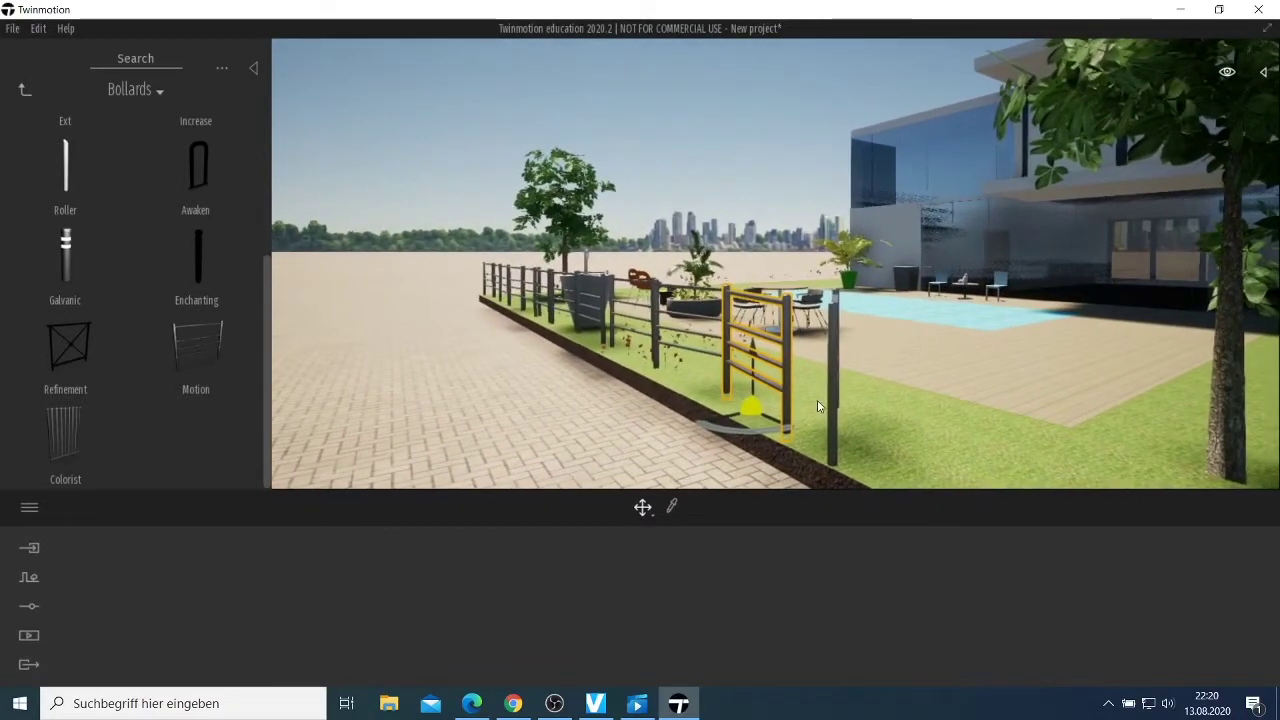
pyautogui.click(821, 443)
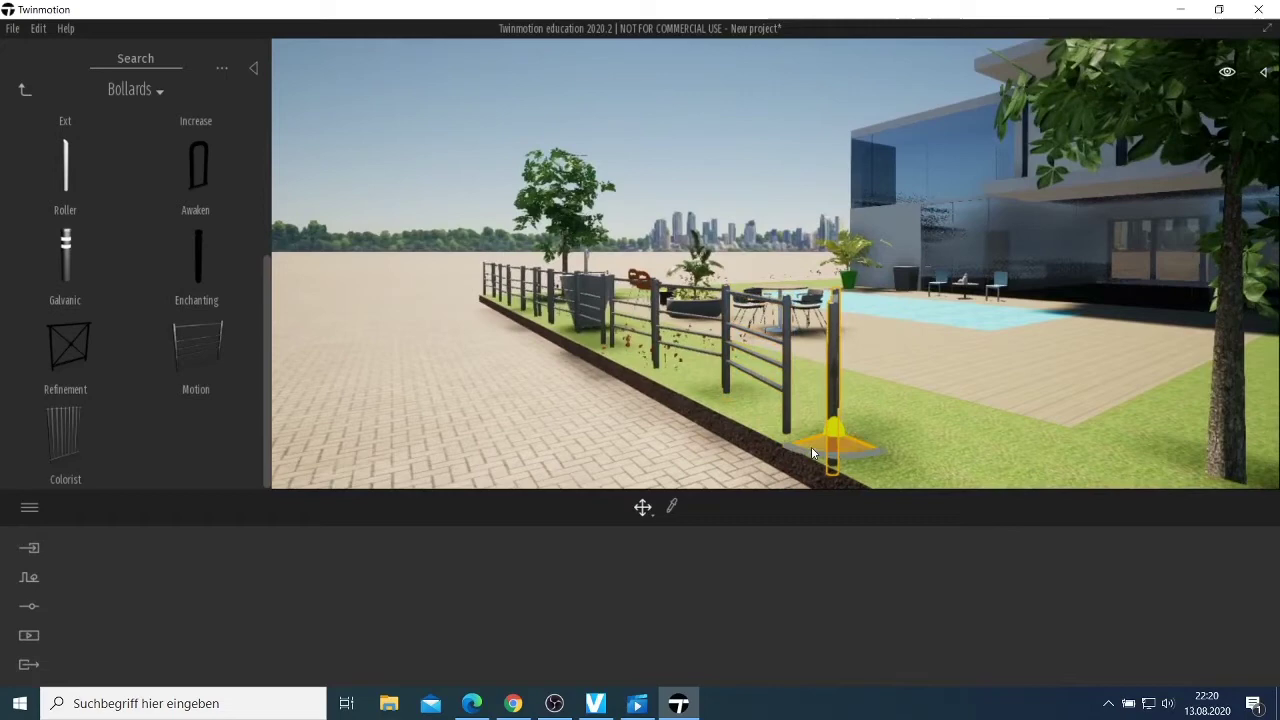
pyautogui.moveTo(812, 452); pyautogui.dragTo(859, 497)
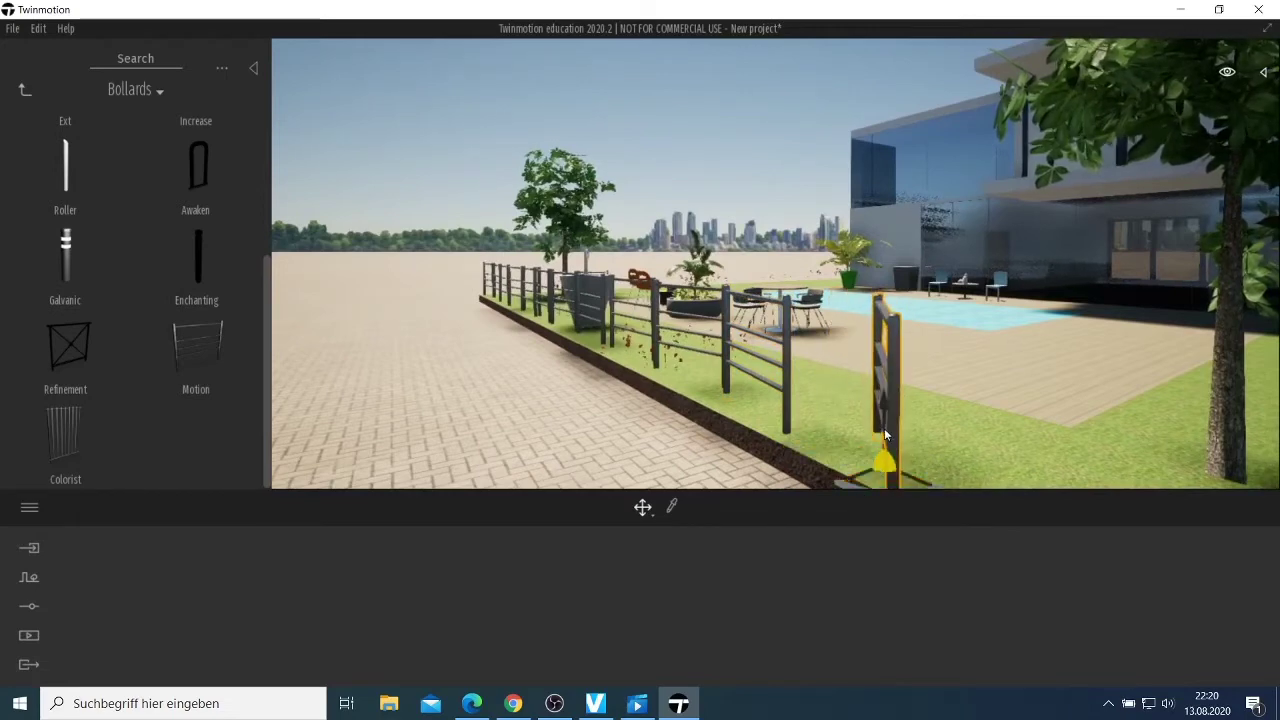
pyautogui.scroll(-3, 884, 430)
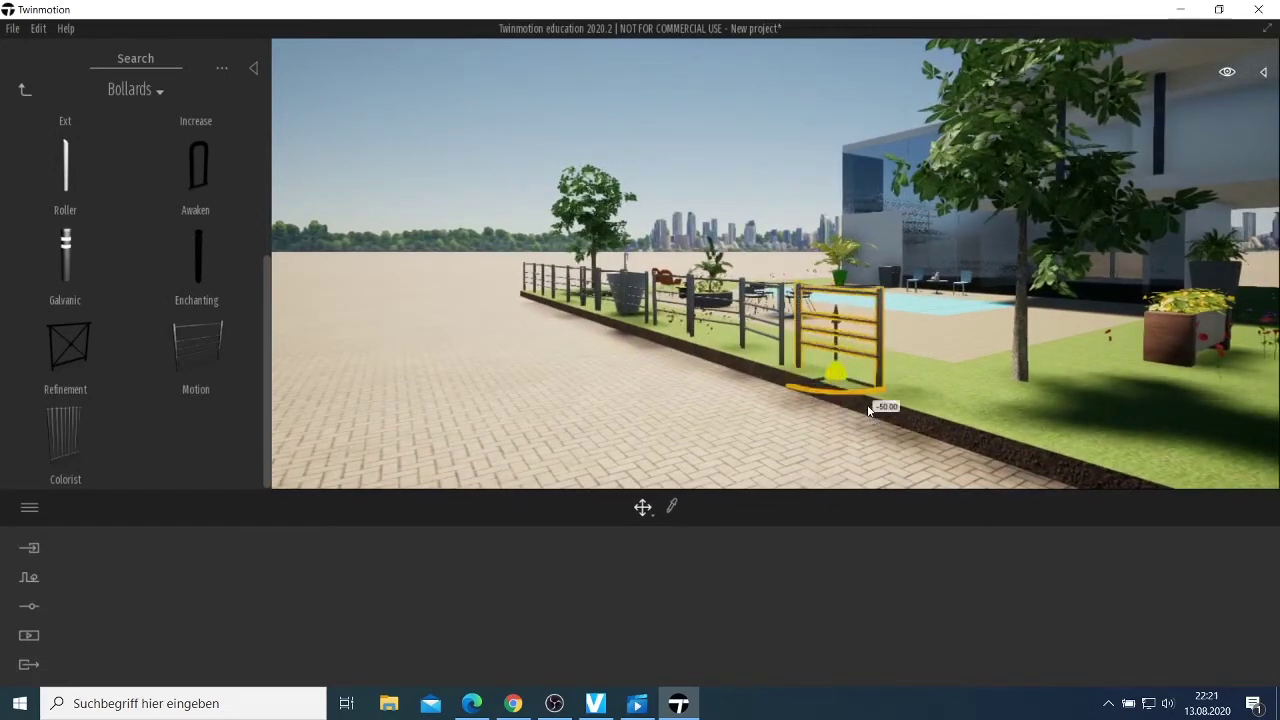
pyautogui.scroll(2, 862, 418)
pyautogui.scroll(3, 862, 423)
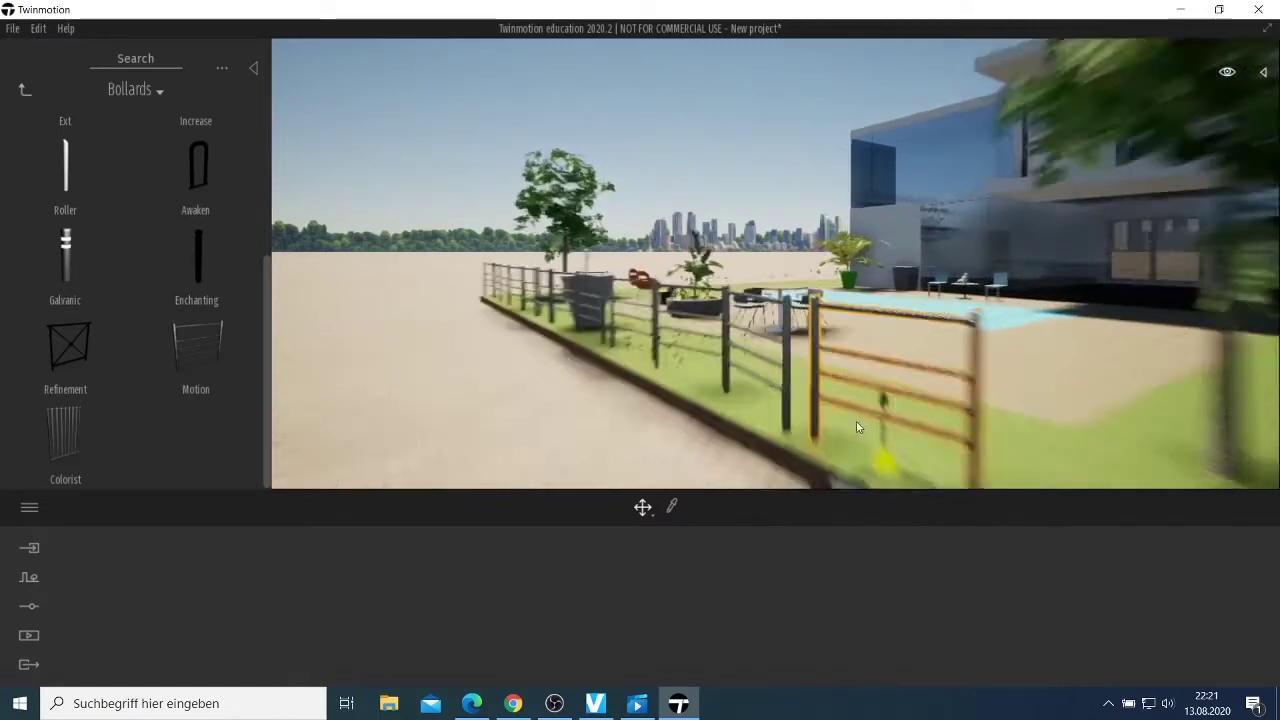
# Rotate the eleventh railing slightly to follow the lawn edge and adjust the tenth railing to adjoin it.
pyautogui.click(723, 402)
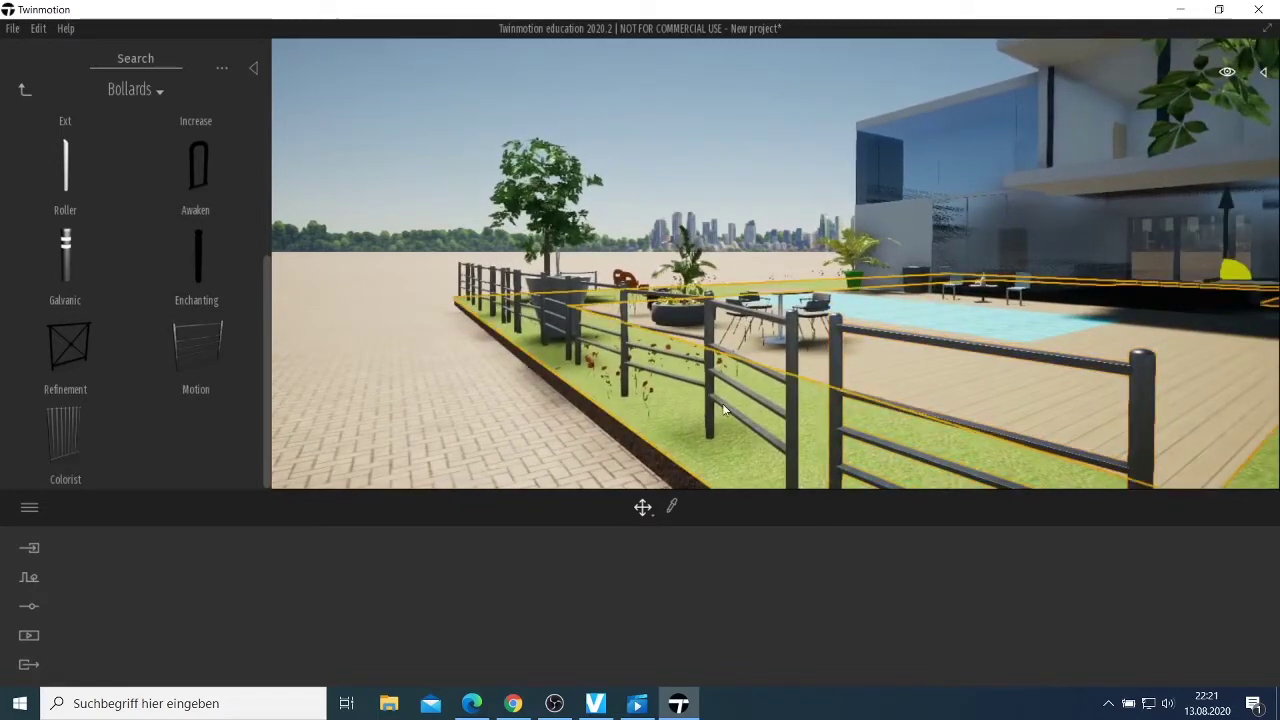
pyautogui.scroll(-2, 789, 424)
pyautogui.click(721, 458)
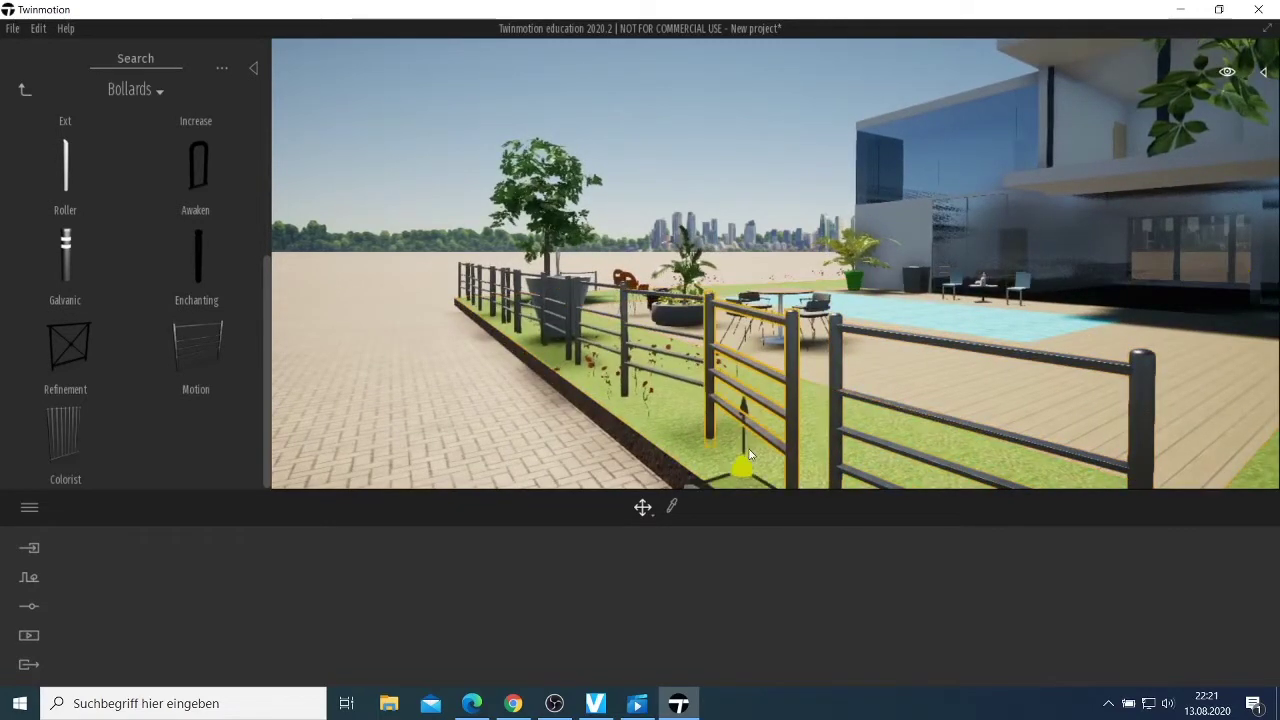
pyautogui.scroll(-1, 720, 463)
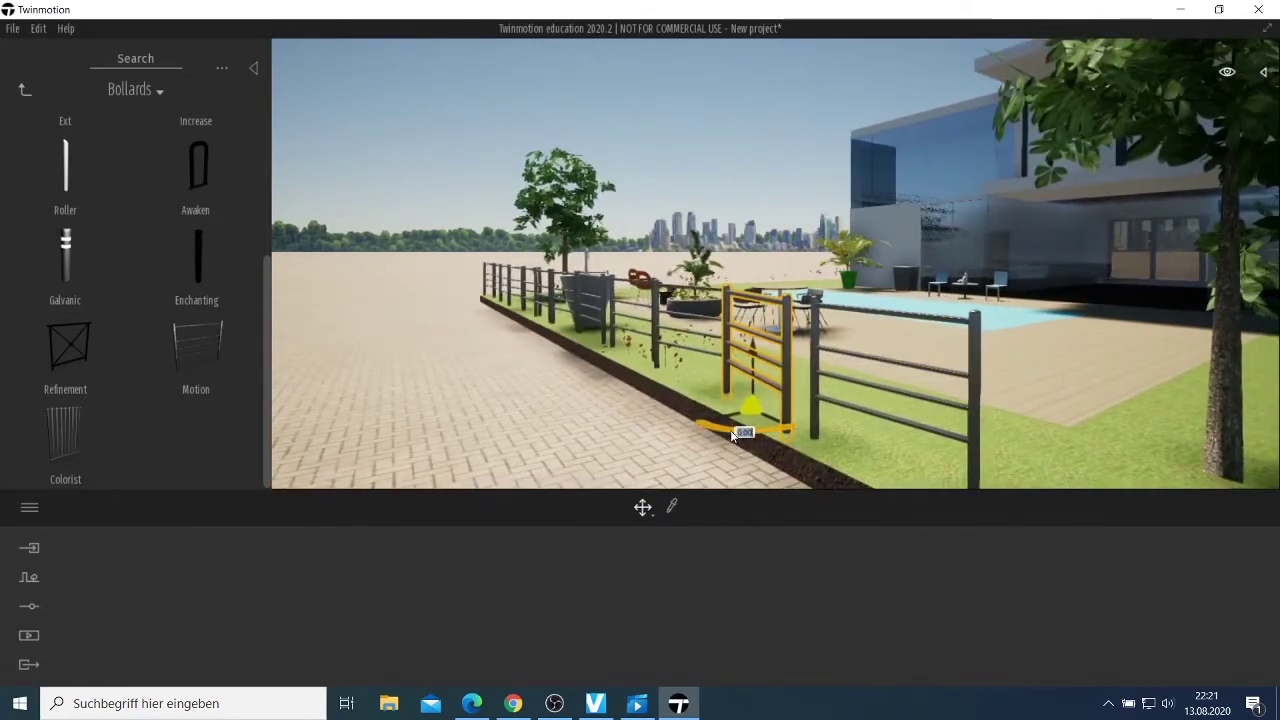
pyautogui.moveTo(733, 434); pyautogui.dragTo(737, 428)
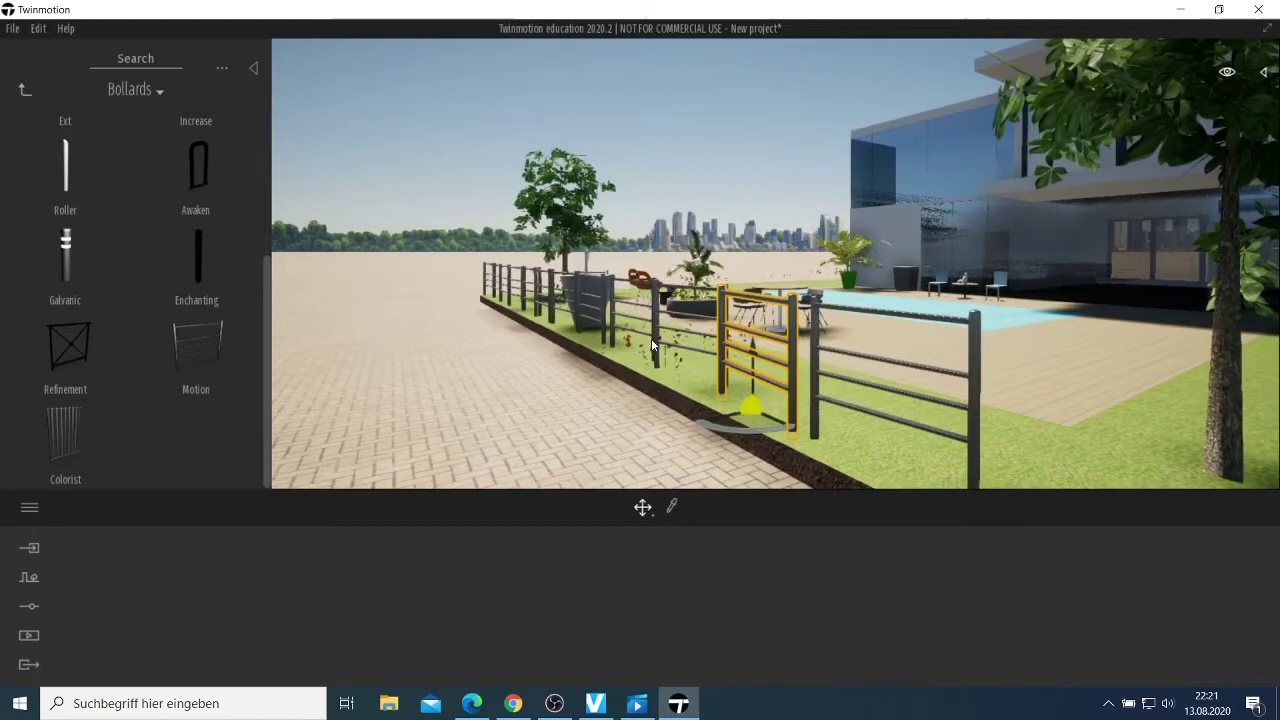
pyautogui.moveTo(750, 405); pyautogui.dragTo(664, 397)
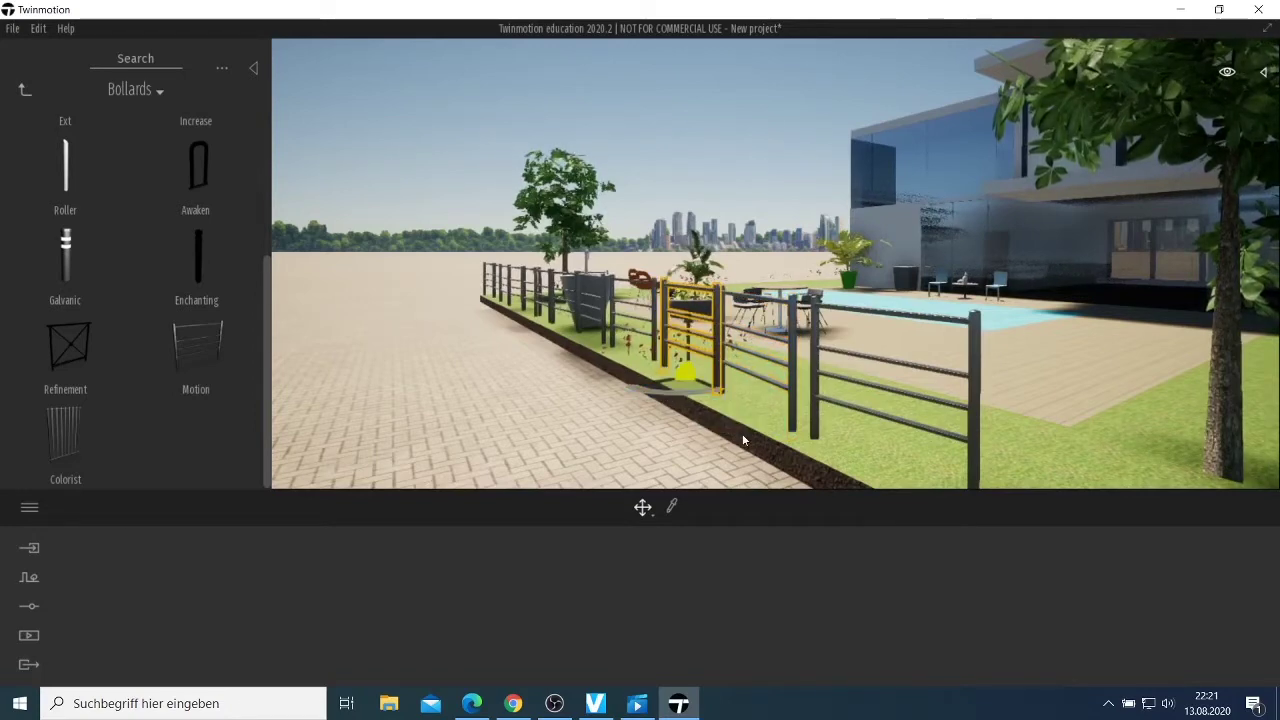
# Adjust the last Motion railing in the row to align it with the lawn edge.
pyautogui.scroll(-2, 742, 440)
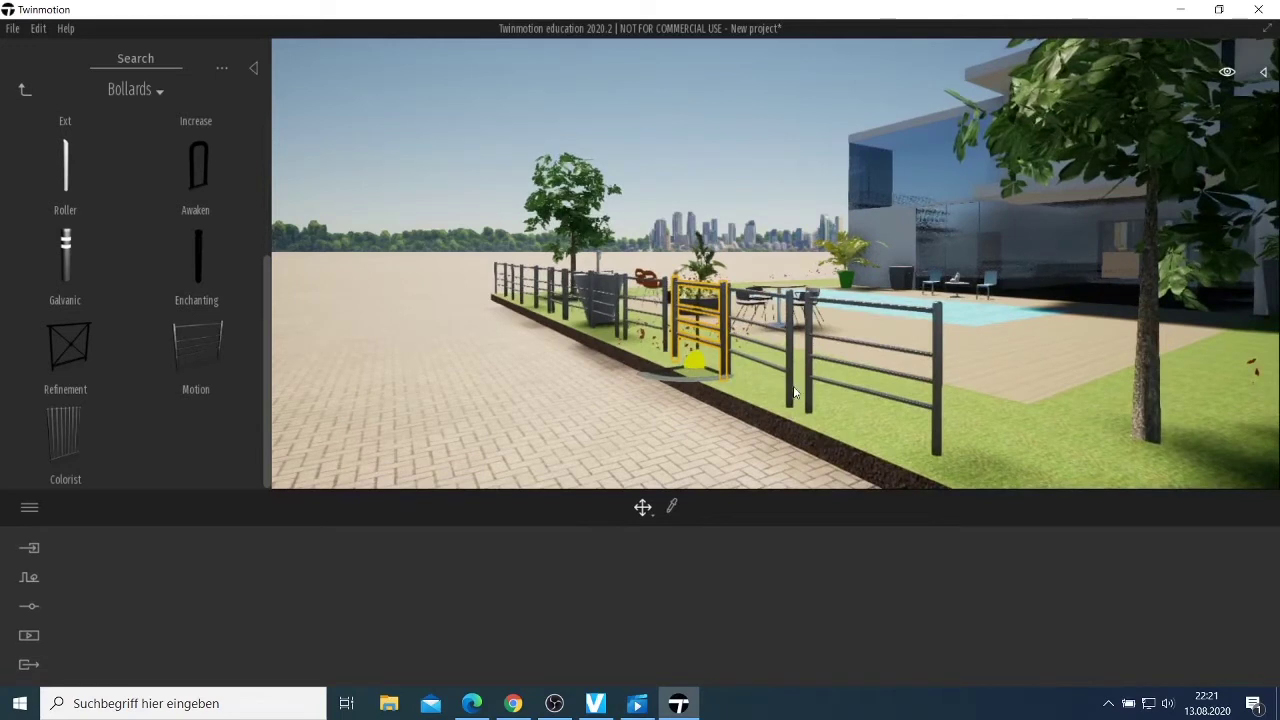
pyautogui.moveTo(788, 396); pyautogui.dragTo(889, 453)
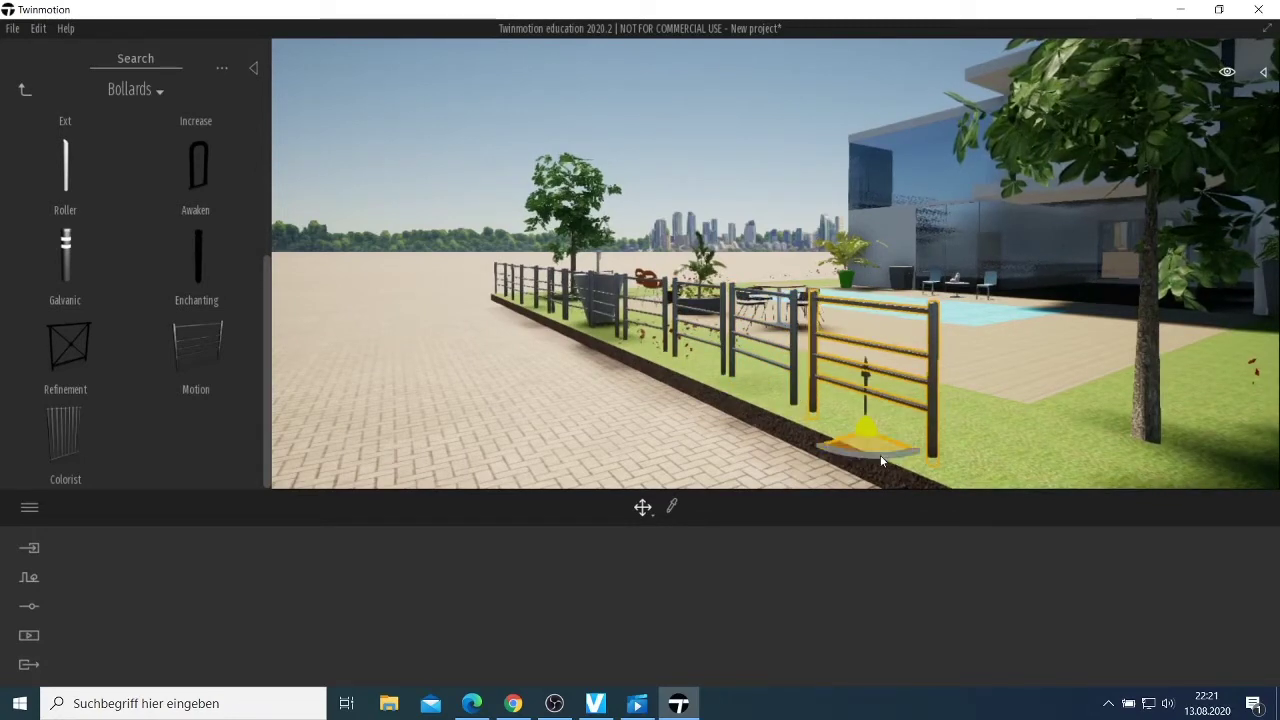
pyautogui.scroll(3, 893, 466)
pyautogui.scroll(-4, 889, 473)
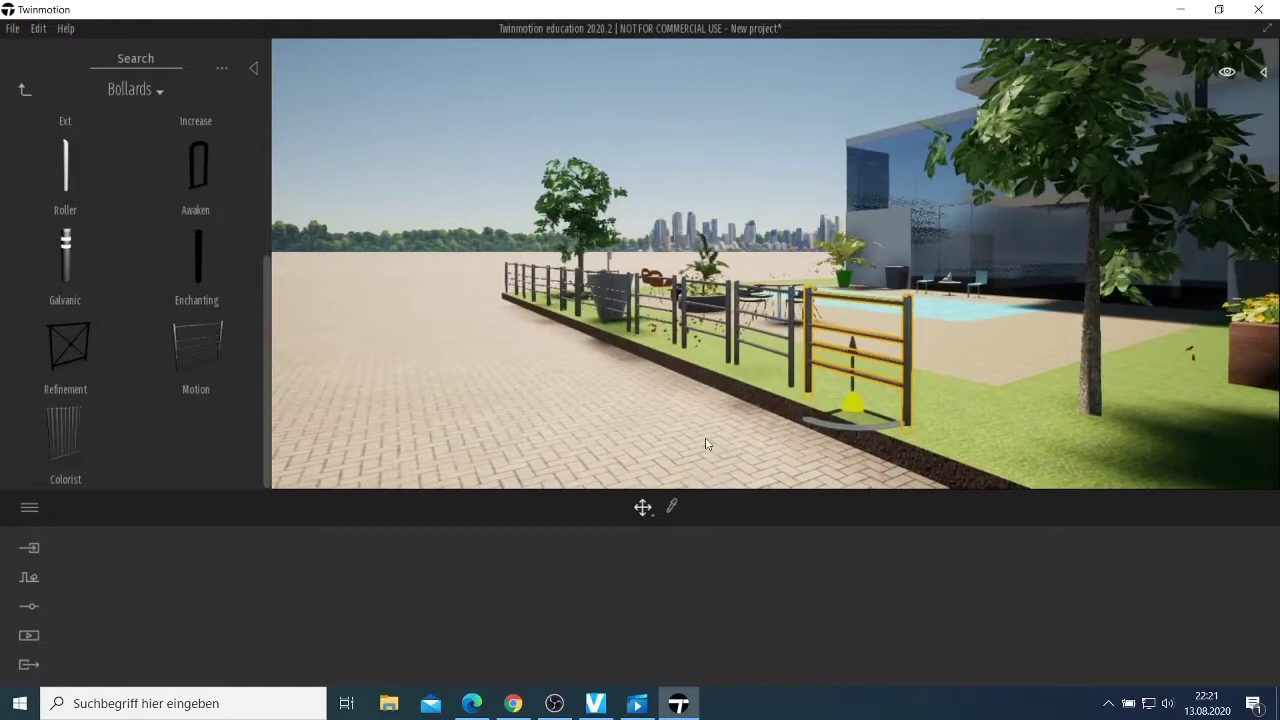
# Place a Colorist fence panel on the lawn past the last Motion railing and rotate it by about 70 degrees.
pyautogui.moveTo(715, 432); pyautogui.dragTo(760, 426, button='right')
pyautogui.moveTo(715, 432); pyautogui.dragTo(850, 432, button='middle')
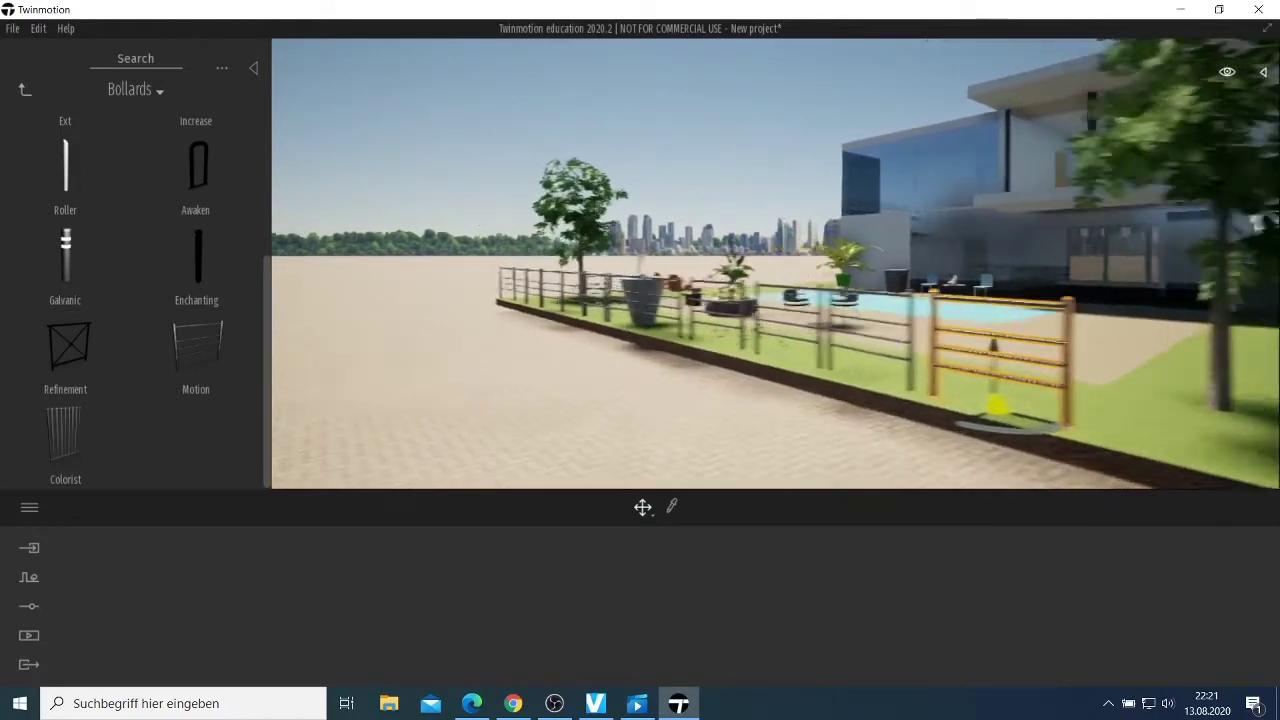
pyautogui.press('a')
pyautogui.moveTo(760, 426); pyautogui.dragTo(978, 420, button='right')
pyautogui.press('a')
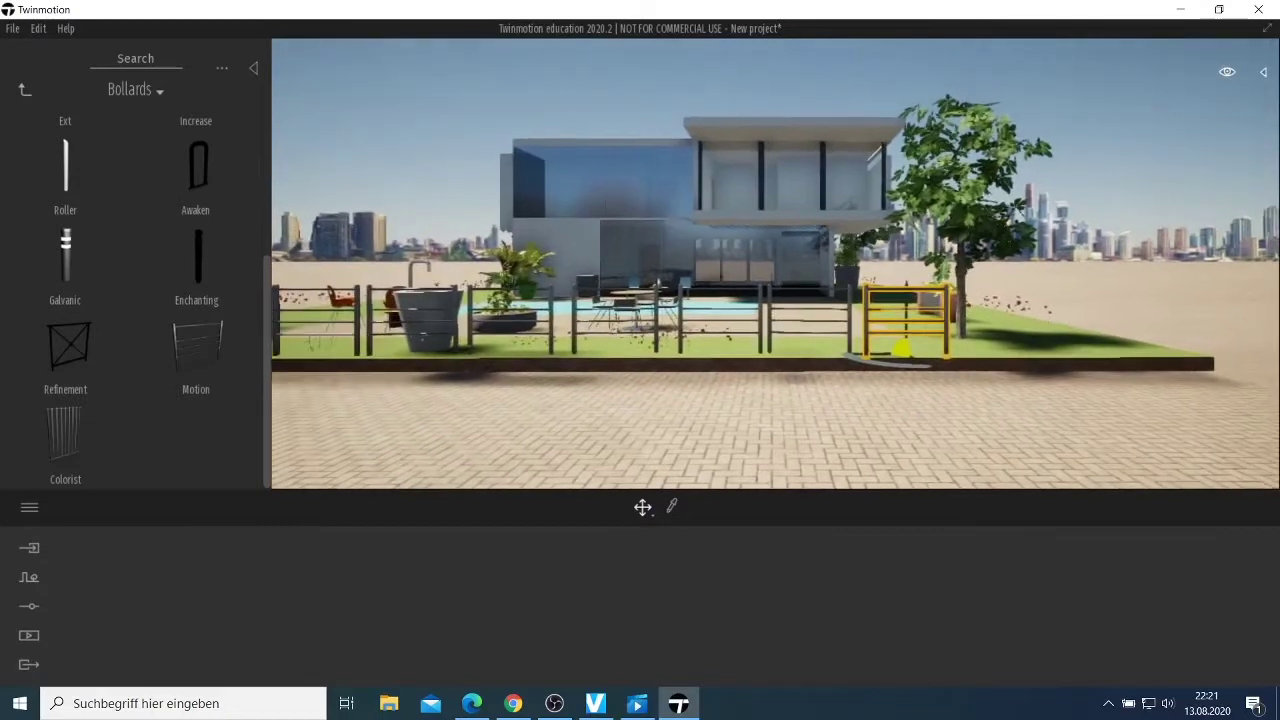
pyautogui.moveTo(540, 400); pyautogui.dragTo(463, 398, button='right')
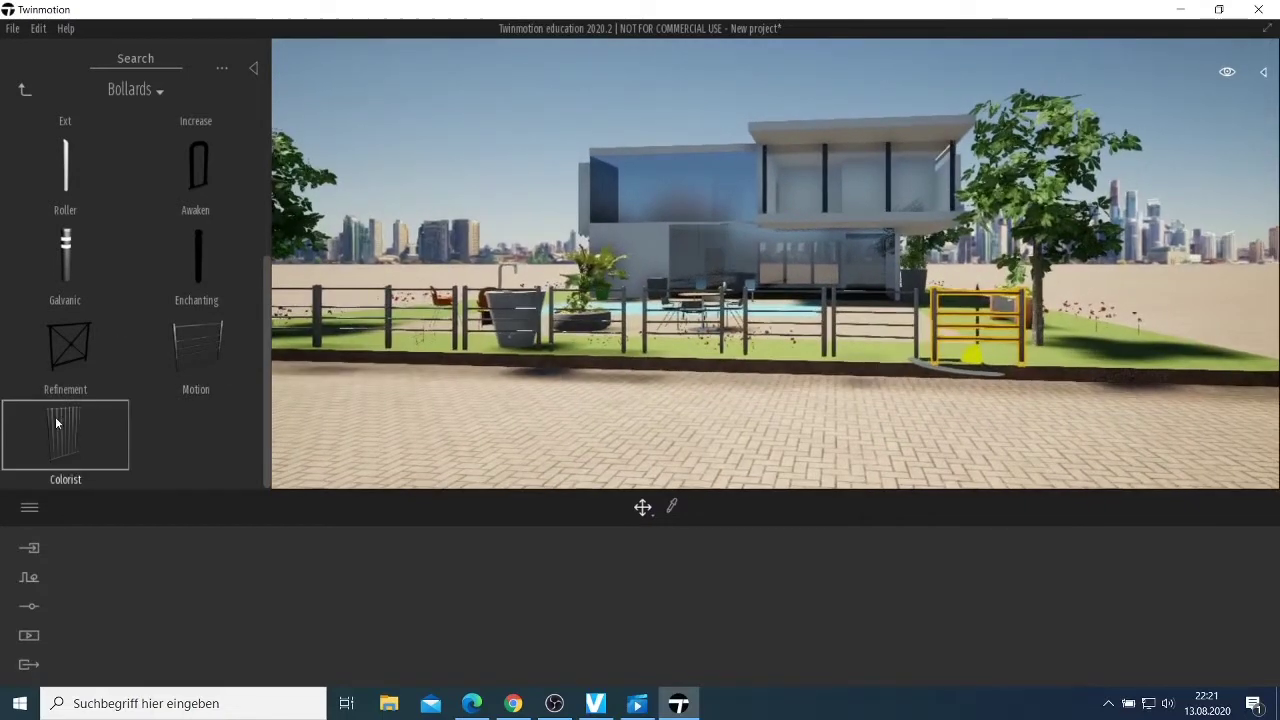
pyautogui.moveTo(55, 418)
pyautogui.mouseDown()
pyautogui.moveTo(246, 402)
pyautogui.moveTo(940, 435)
pyautogui.moveTo(1088, 390)
pyautogui.moveTo(1090, 375)
pyautogui.moveTo(1007, 366)
pyautogui.moveTo(1072, 376)
pyautogui.moveTo(1097, 357)
pyautogui.mouseUp()
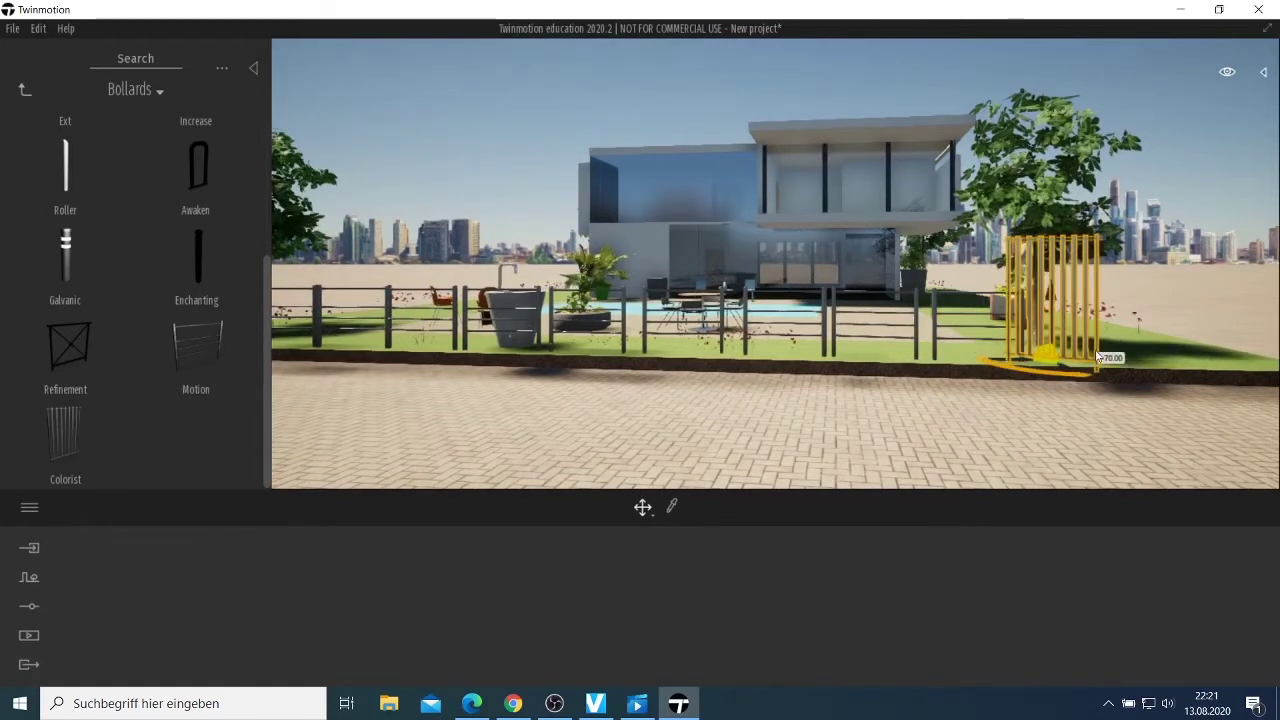
pyautogui.click(1043, 361)
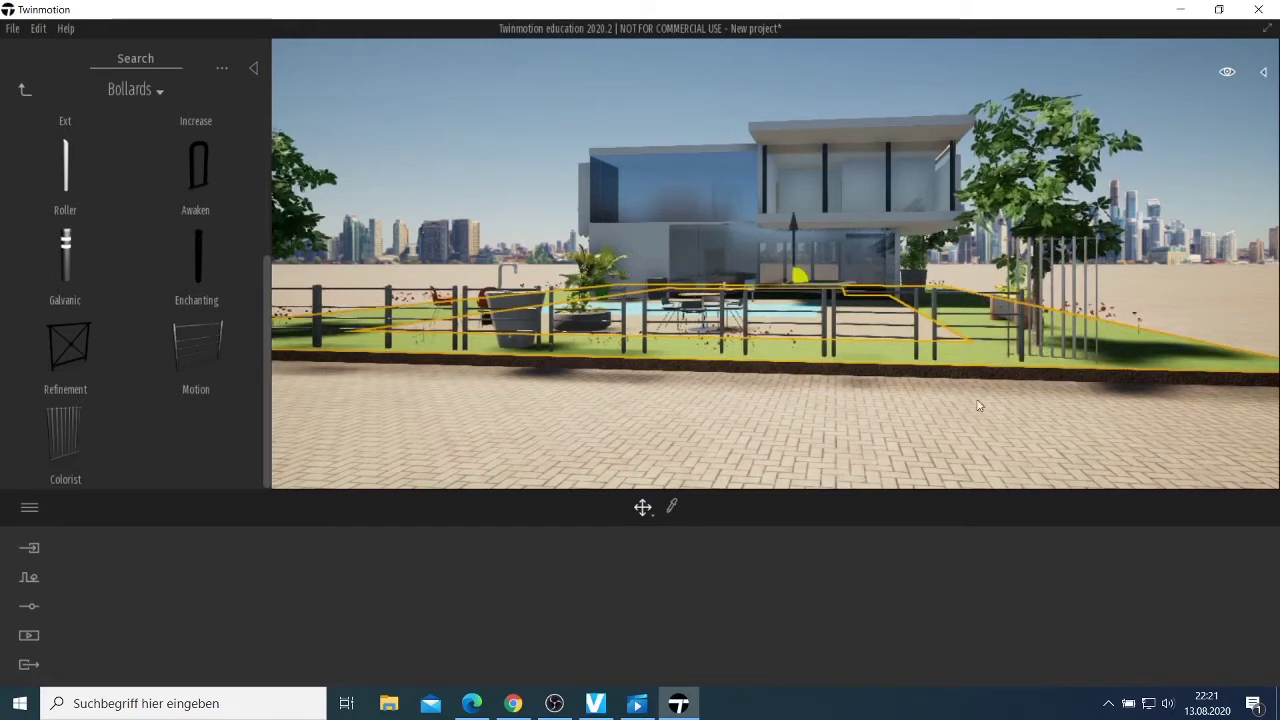
# Rotate the Colorist panel by -15 degrees and shift it slightly away from the last Motion railing.
pyautogui.click(1062, 292)
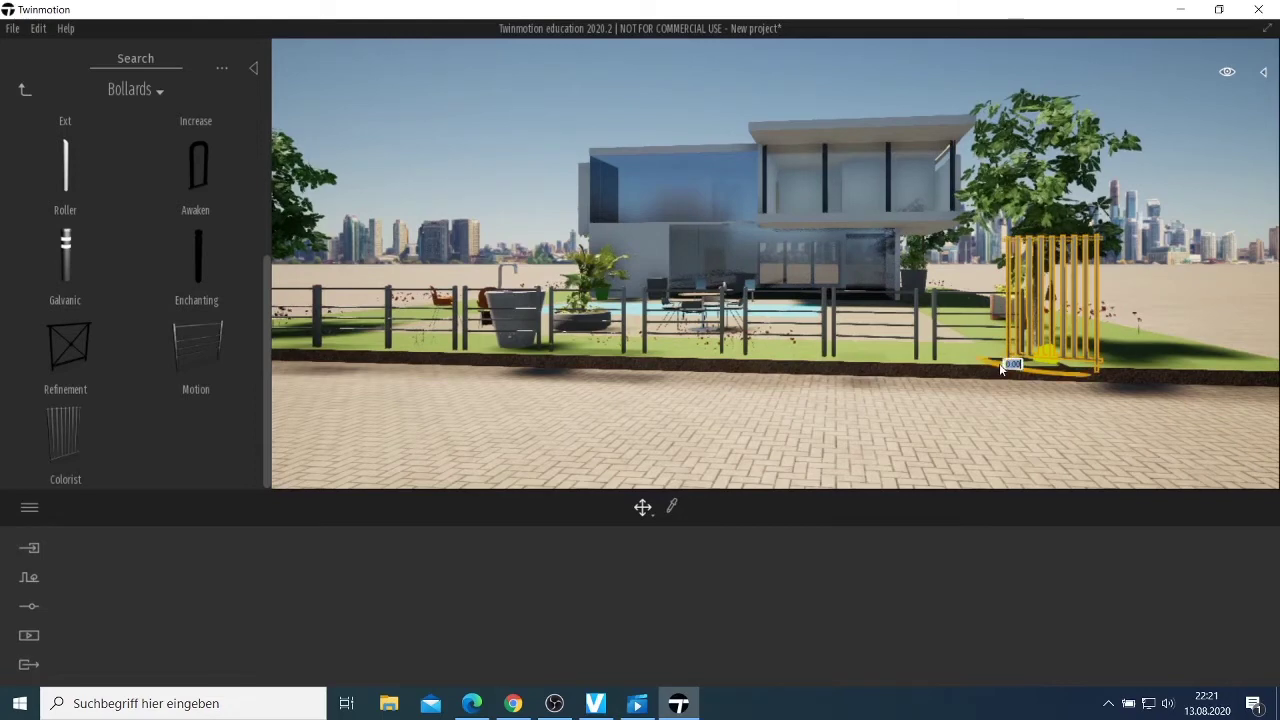
pyautogui.moveTo(1017, 366); pyautogui.dragTo(1024, 367)
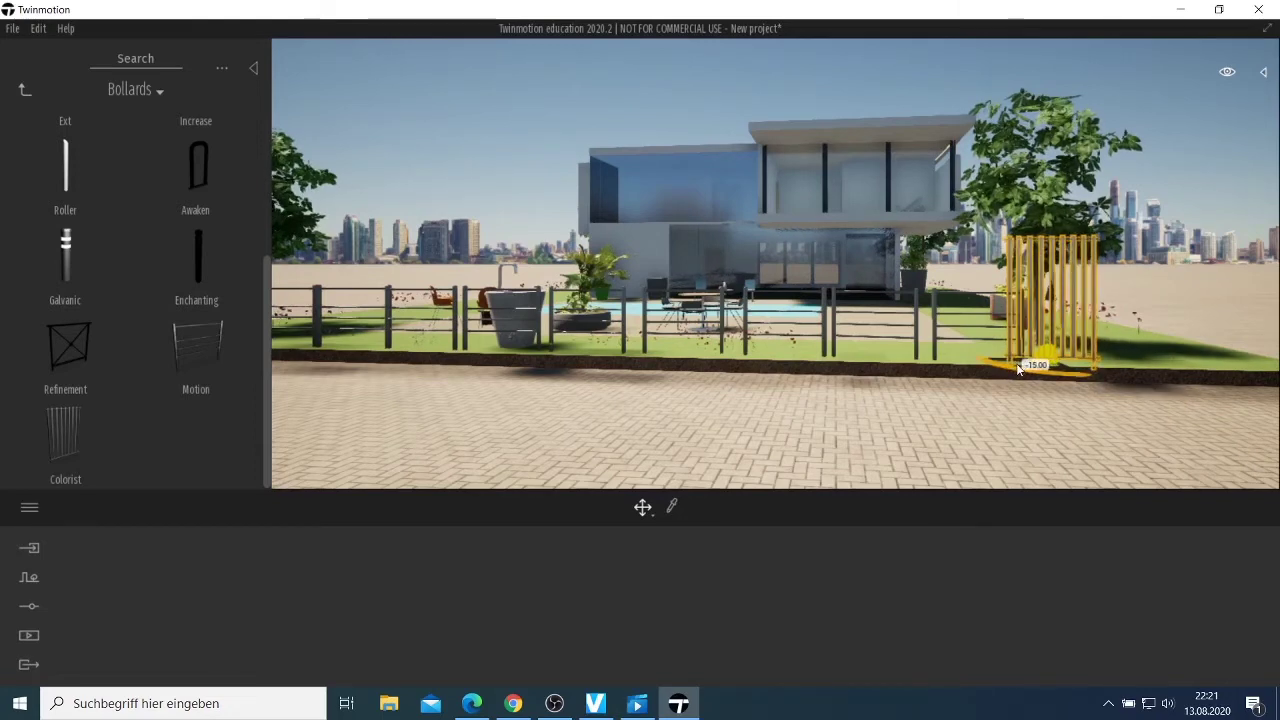
pyautogui.scroll(-1, 1022, 400)
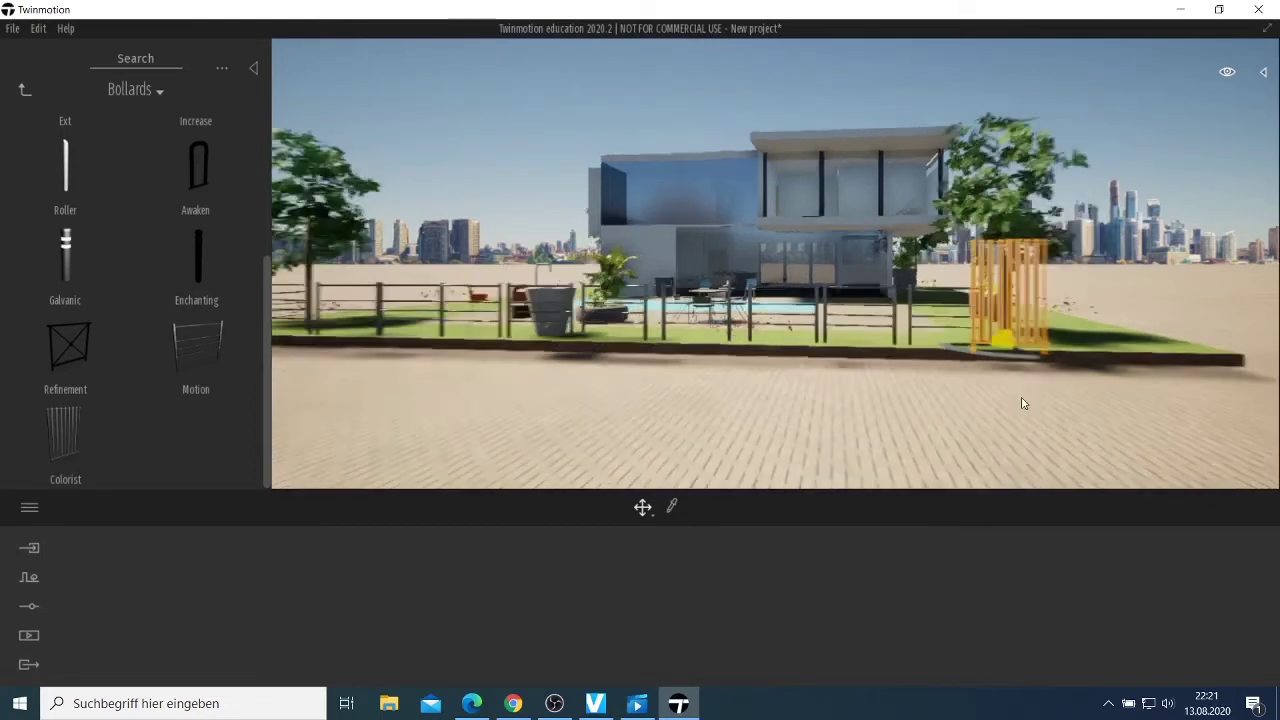
pyautogui.scroll(1, 1022, 400)
pyautogui.click(1050, 301)
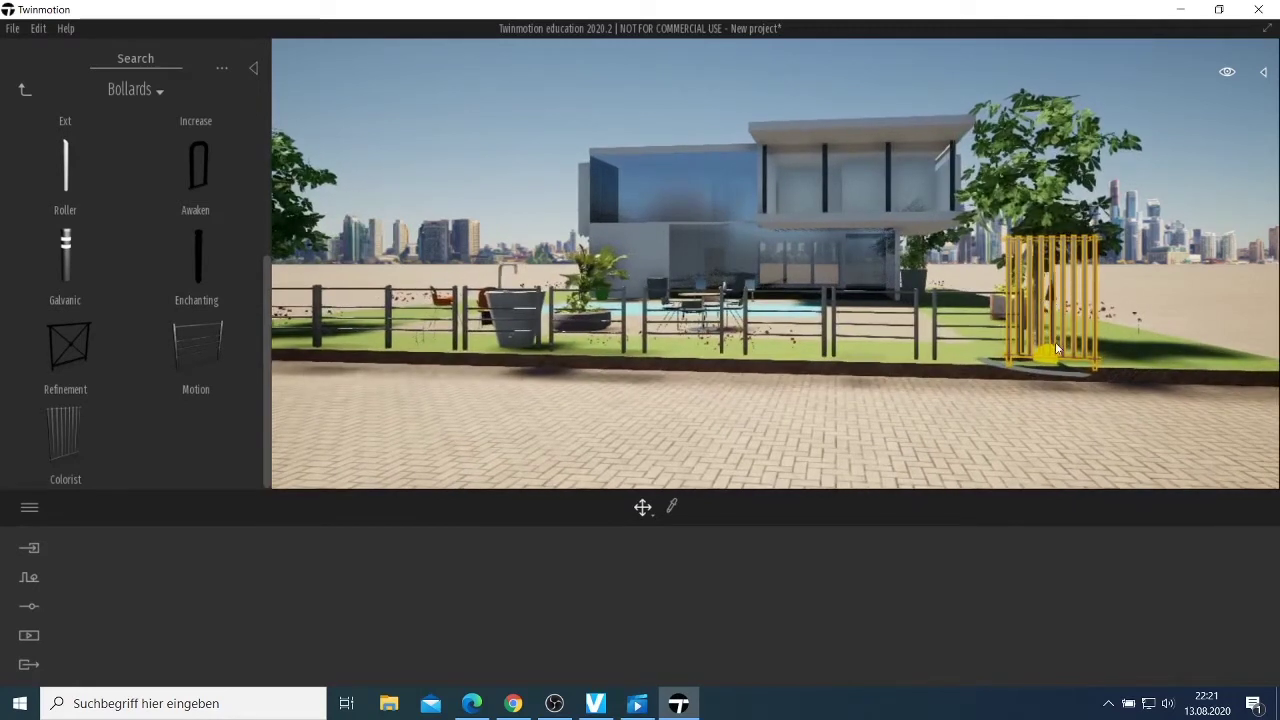
pyautogui.moveTo(1050, 358); pyautogui.dragTo(1071, 361)
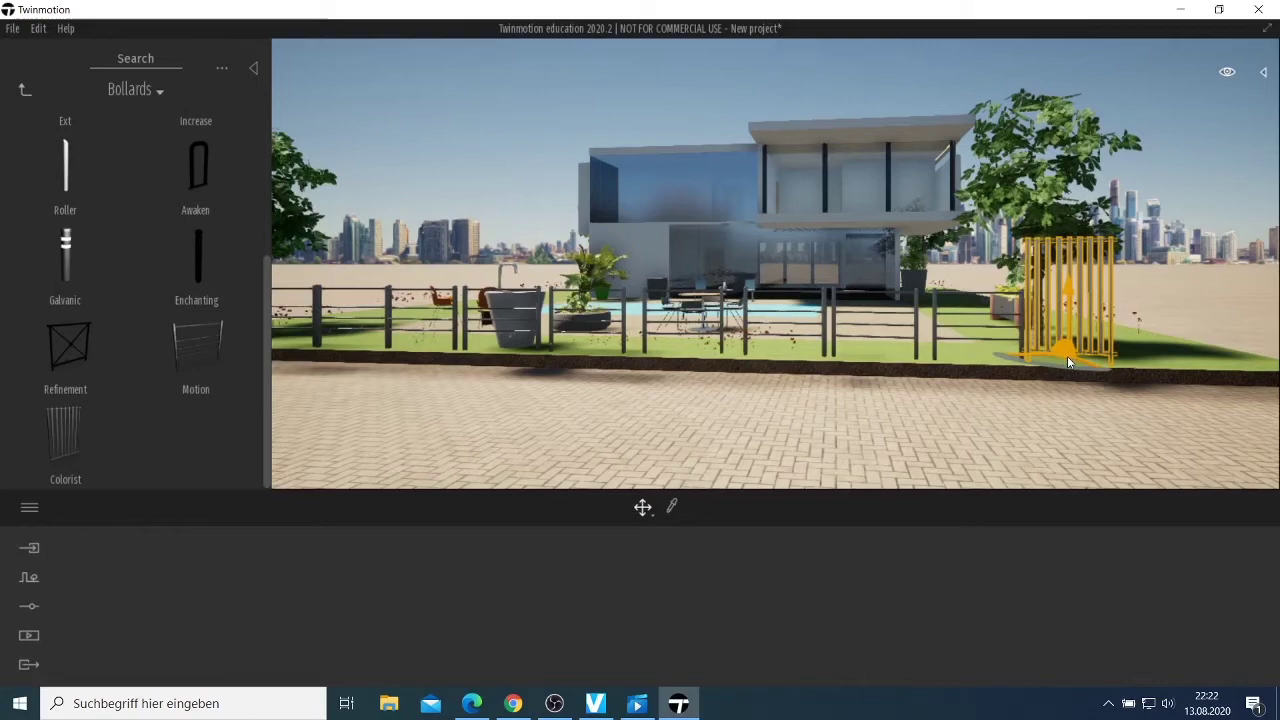
# Move the Colorist panel out to the front lawn edge and rotate it slightly to follow that edge.
pyautogui.scroll(2, 1075, 398)
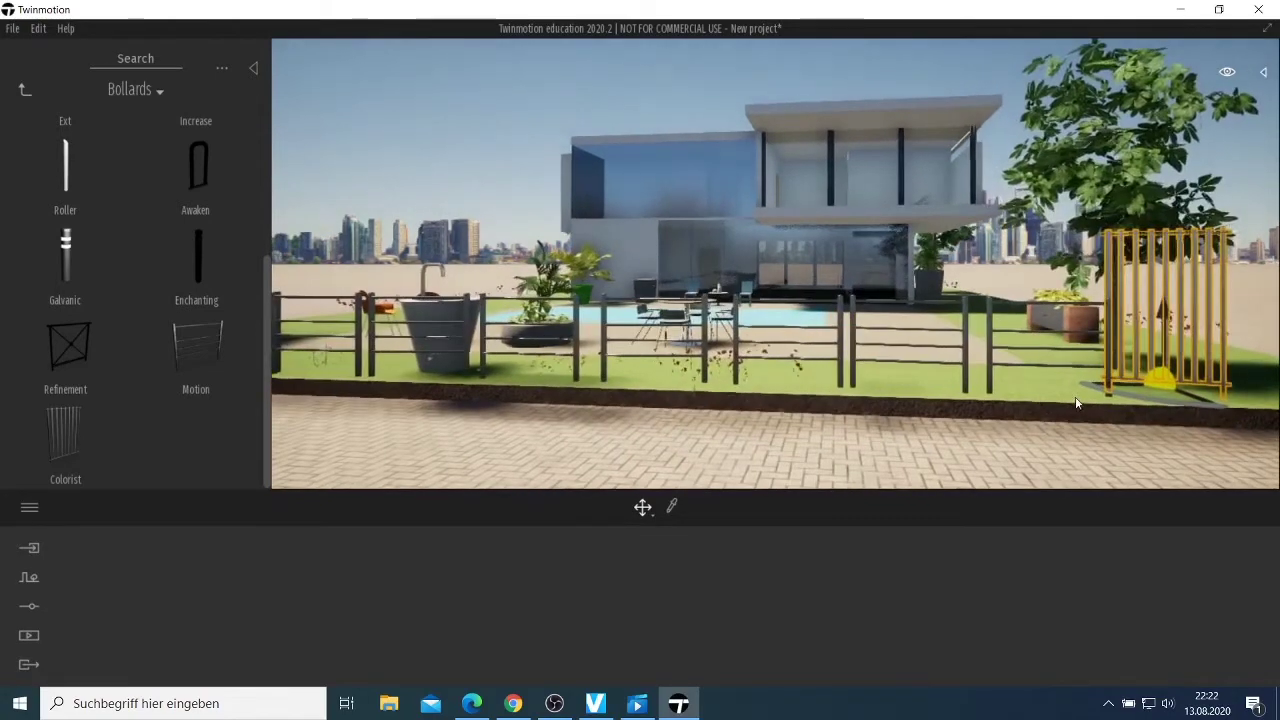
pyautogui.scroll(-1, 1077, 403)
pyautogui.scroll(-1, 1076, 399)
pyautogui.moveTo(1076, 399); pyautogui.dragTo(506, 488, button='right')
pyautogui.press('d')
pyautogui.press('d')
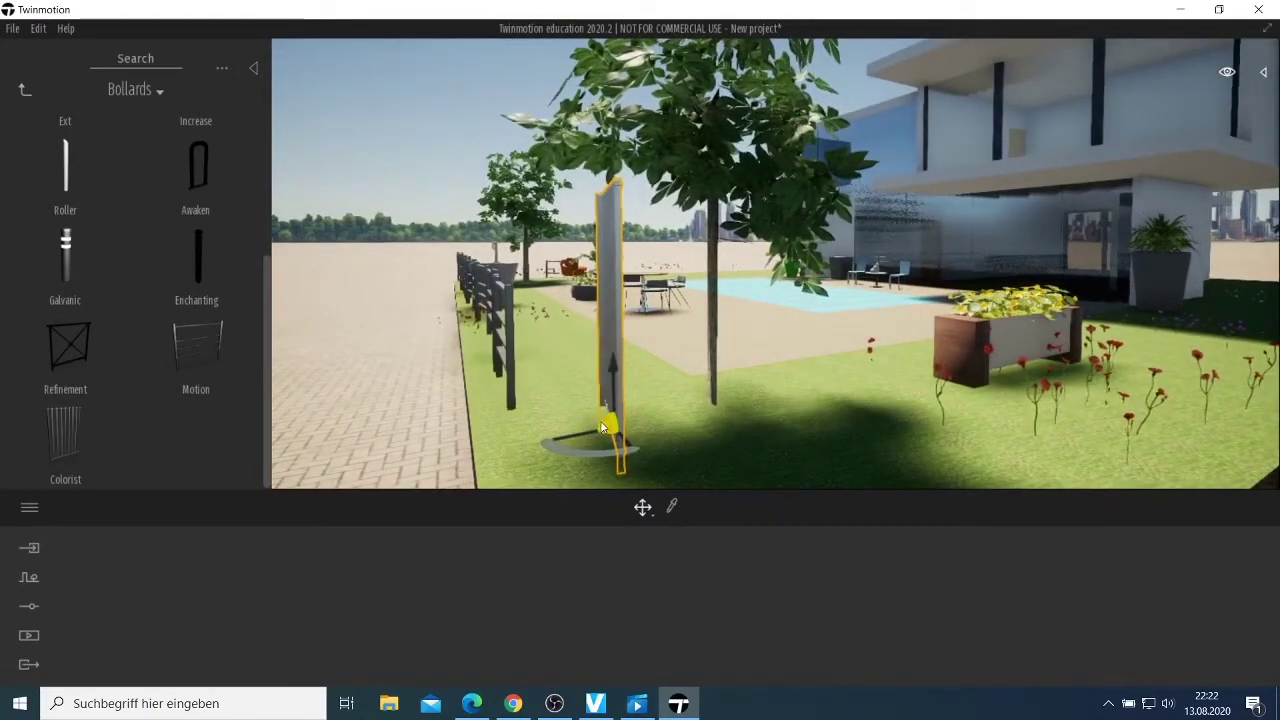
pyautogui.moveTo(602, 427); pyautogui.dragTo(507, 463)
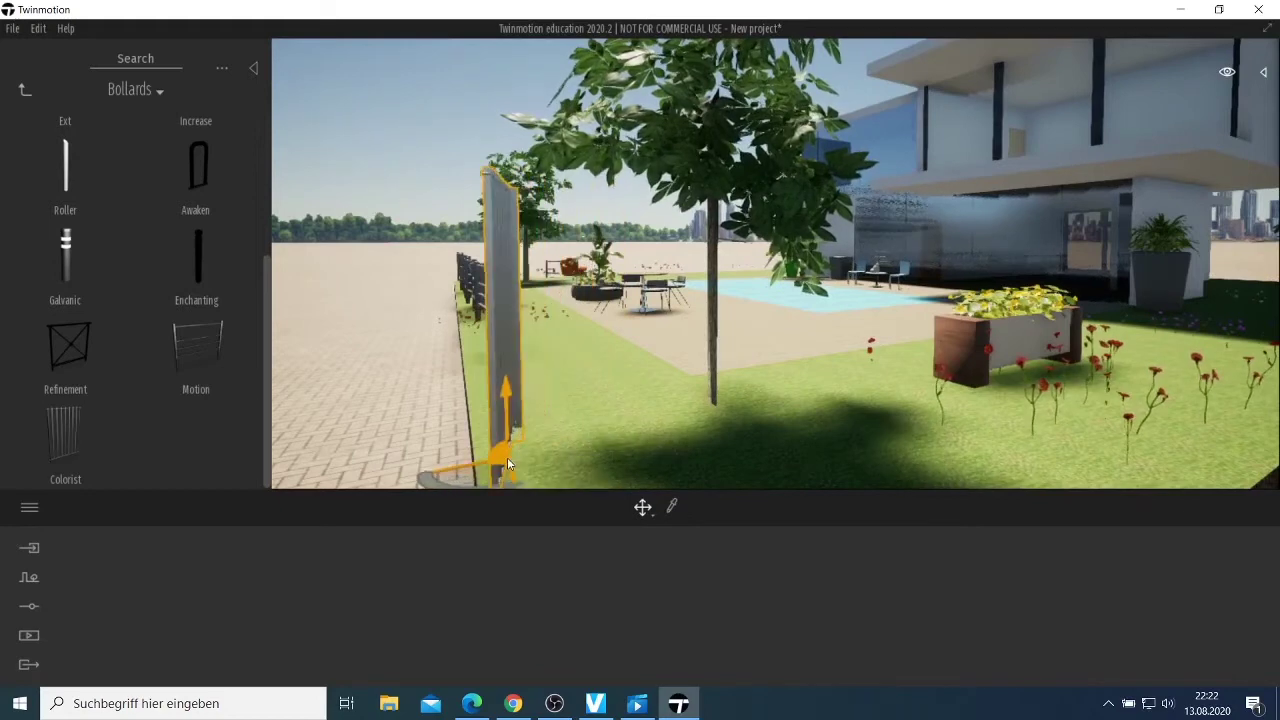
pyautogui.press('s')
pyautogui.click(580, 412)
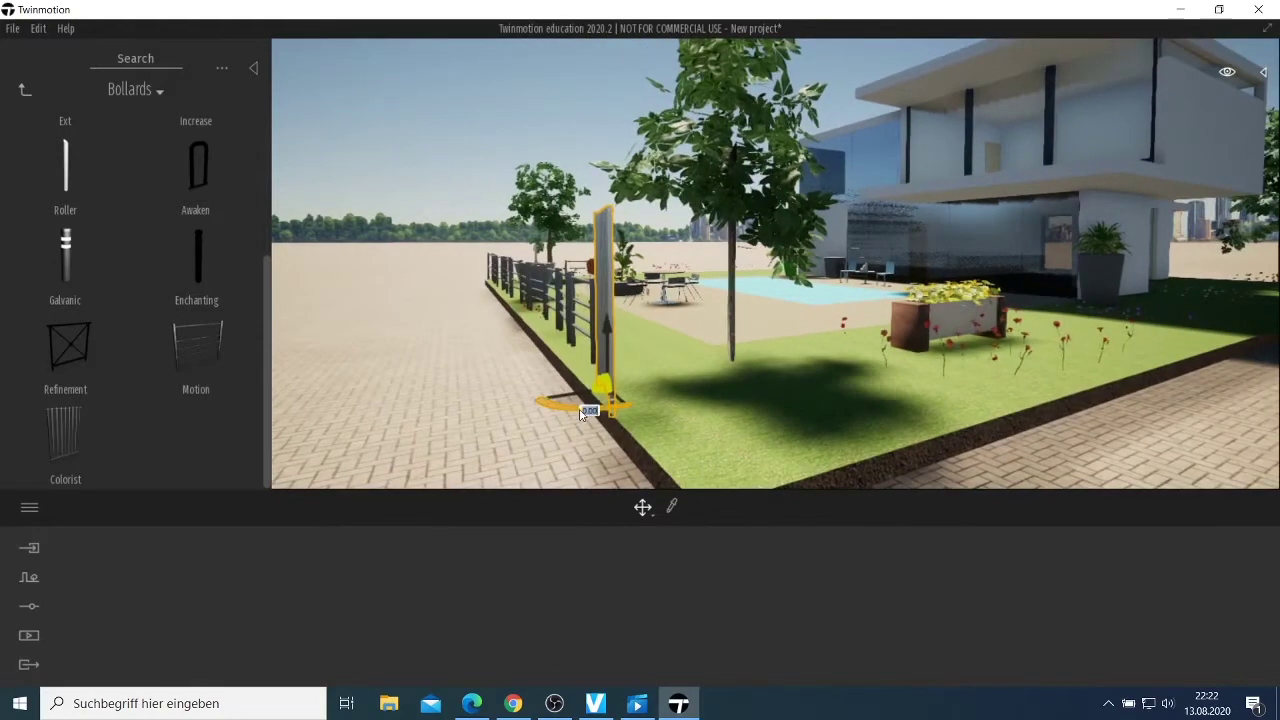
pyautogui.moveTo(582, 413); pyautogui.dragTo(589, 416)
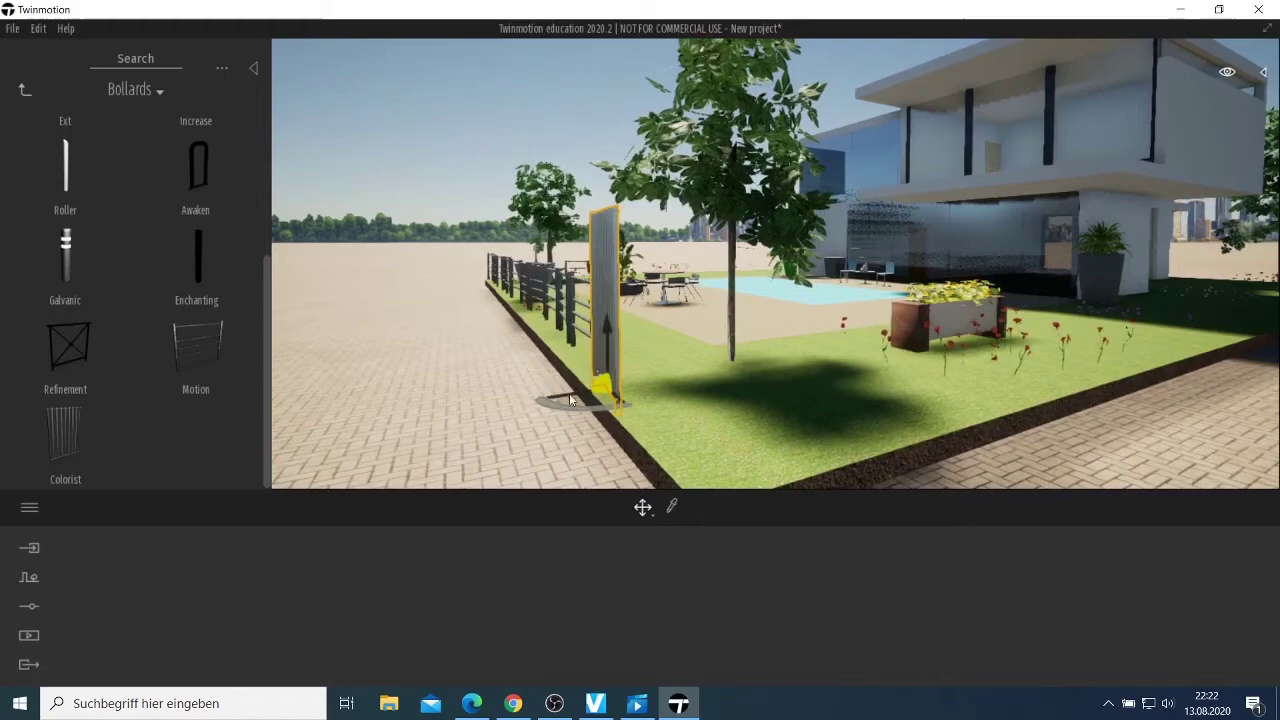
# Shift the Colorist panel along the lawn edge toward the last Motion railing.
pyautogui.press('w')
pyautogui.press('s')
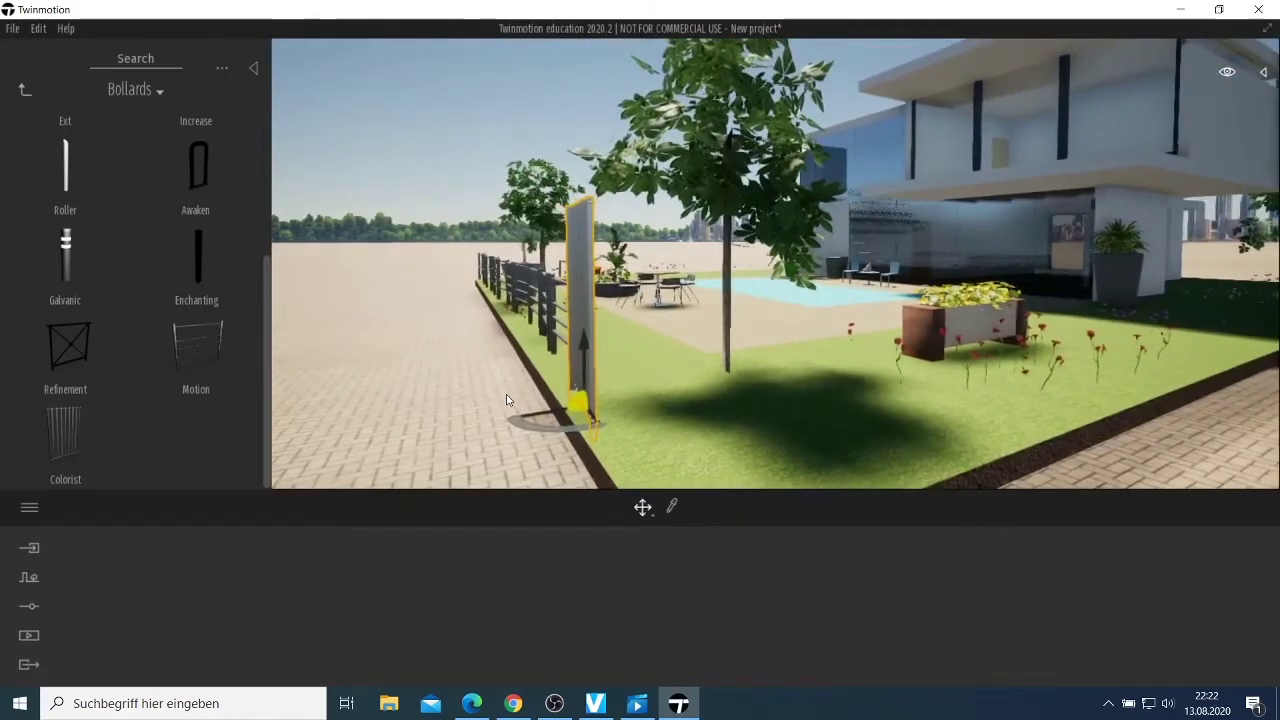
pyautogui.press('w')
pyautogui.moveTo(646, 437); pyautogui.dragTo(506, 424, button='right')
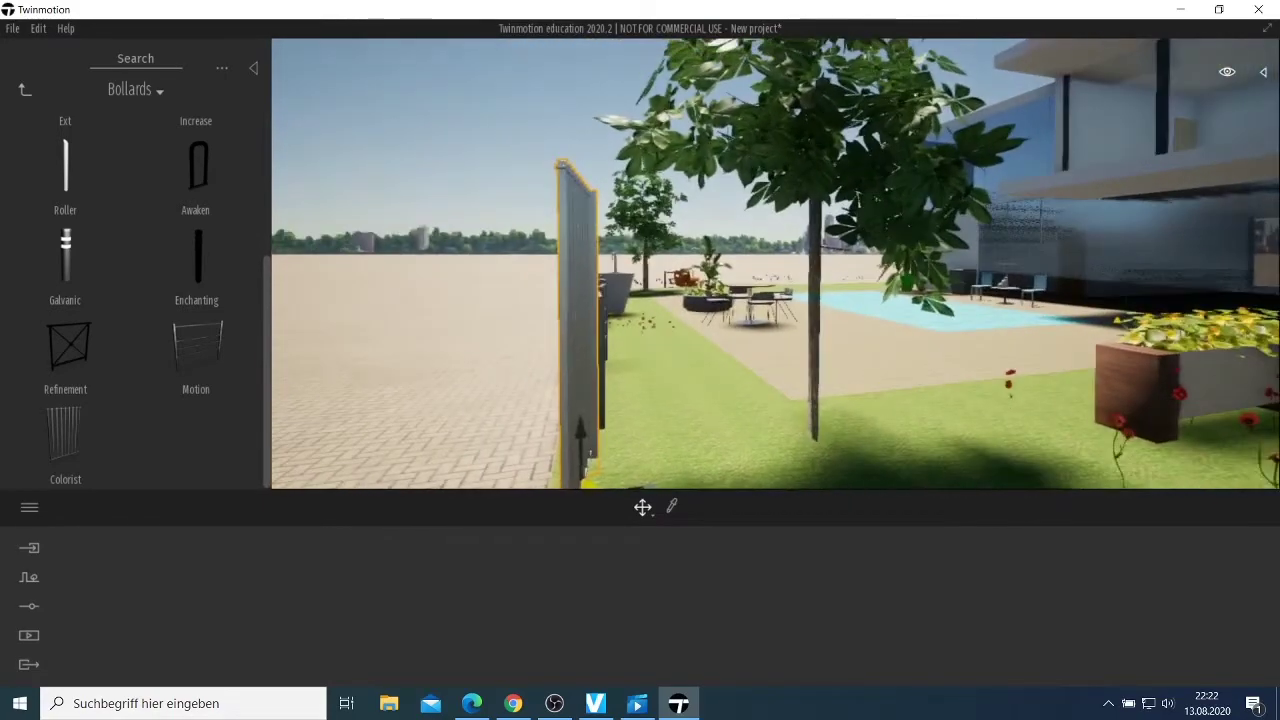
pyautogui.press('d')
pyautogui.moveTo(646, 437)
pyautogui.mouseDown(button='right')
pyautogui.moveTo(480, 400)
pyautogui.moveTo(635, 416)
pyautogui.mouseUp(button='right')
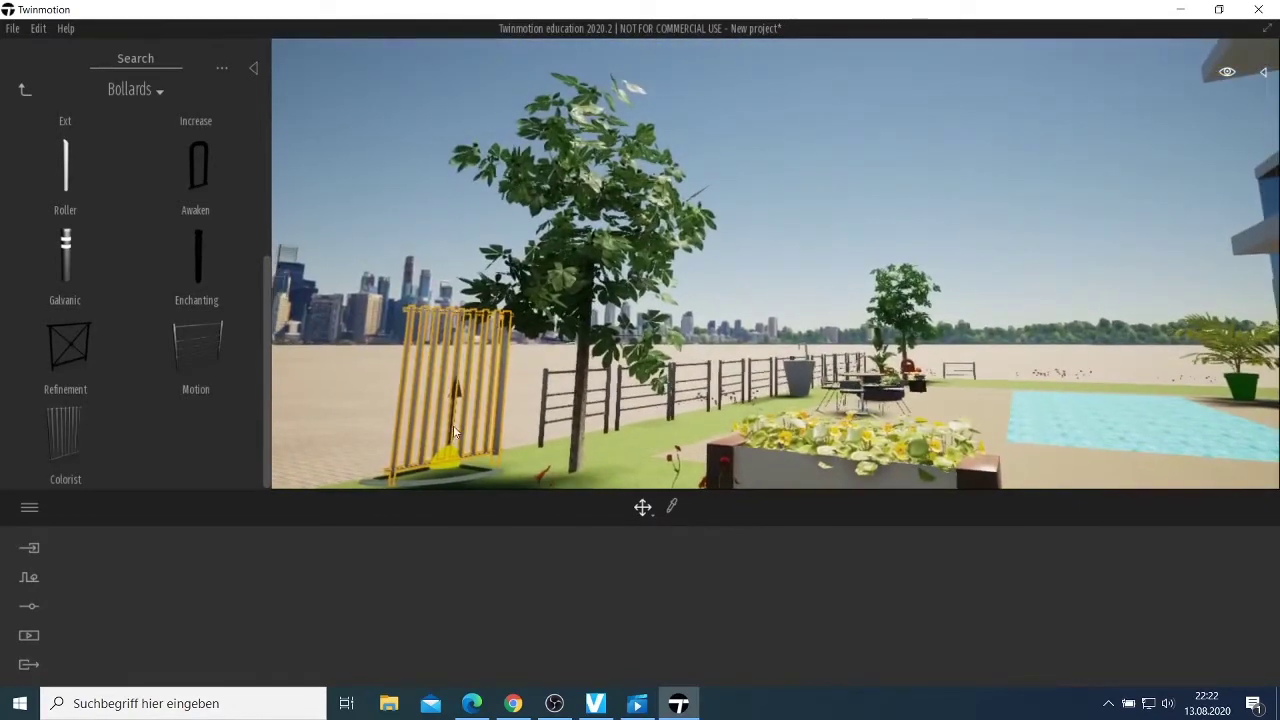
pyautogui.moveTo(447, 459); pyautogui.dragTo(484, 463)
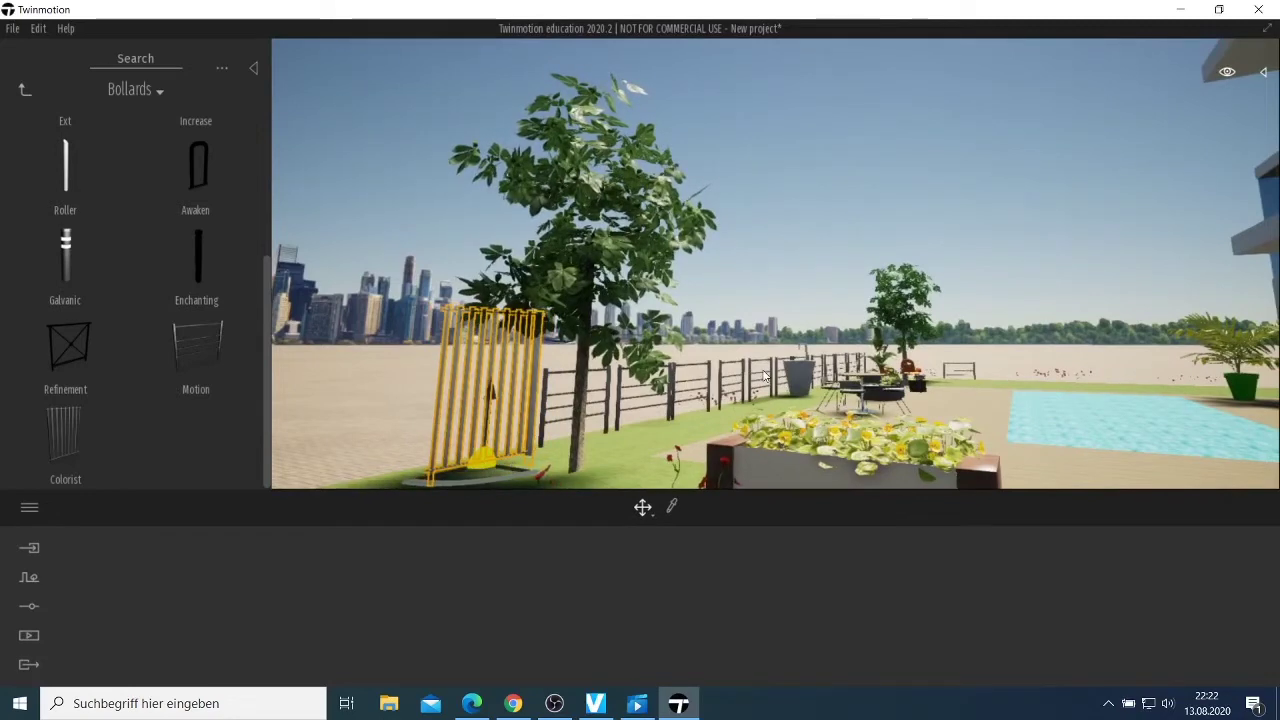
# Move the Colorist panel up against the end post of the last Motion railing to close the gap.
pyautogui.press('a')
pyautogui.moveTo(765, 377); pyautogui.dragTo(789, 366, button='right')
pyautogui.press('s')
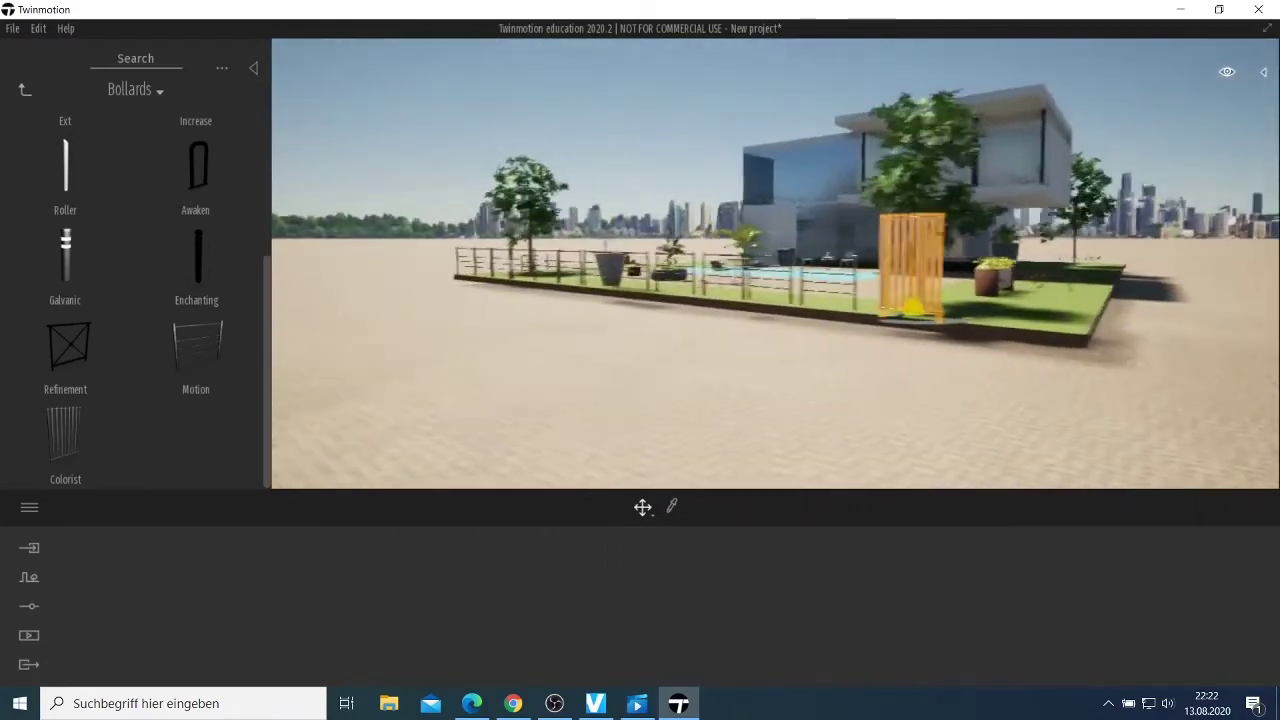
pyautogui.press('a')
pyautogui.press('w')
pyautogui.moveTo(1051, 466); pyautogui.dragTo(1179, 483, button='right')
pyautogui.press('w')
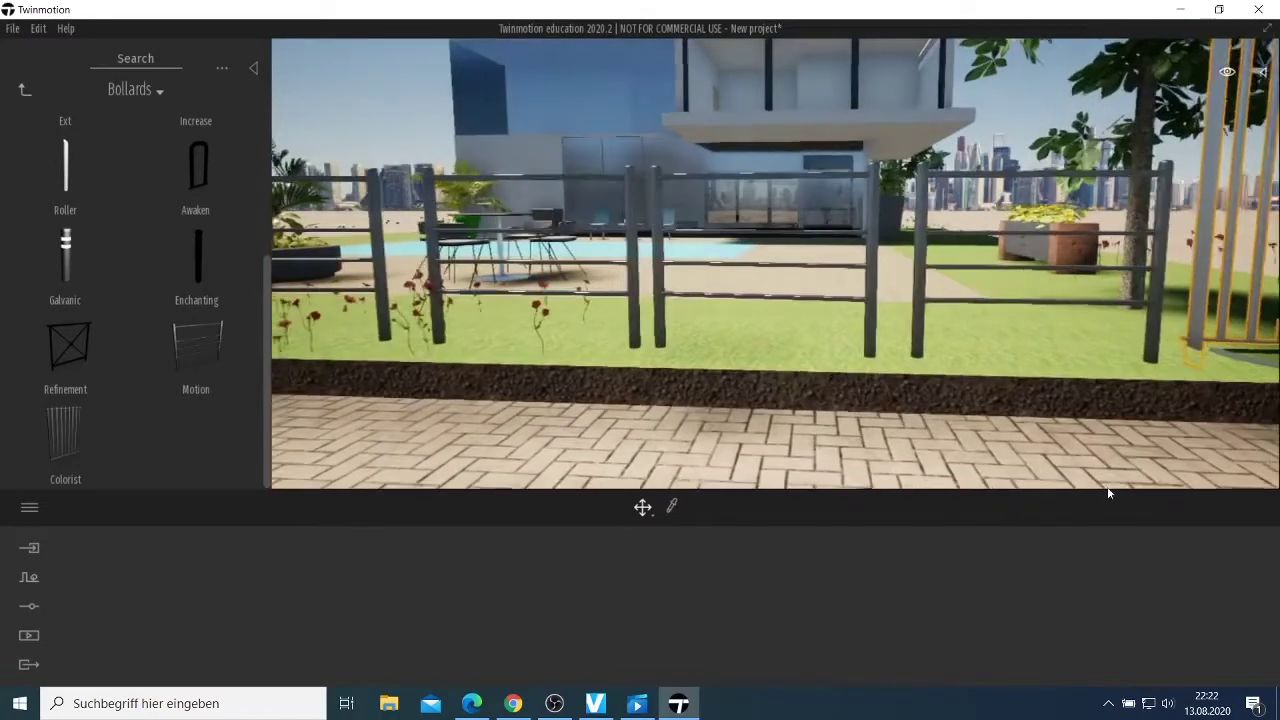
pyautogui.press('s')
pyautogui.moveTo(1134, 467); pyautogui.dragTo(1153, 438)
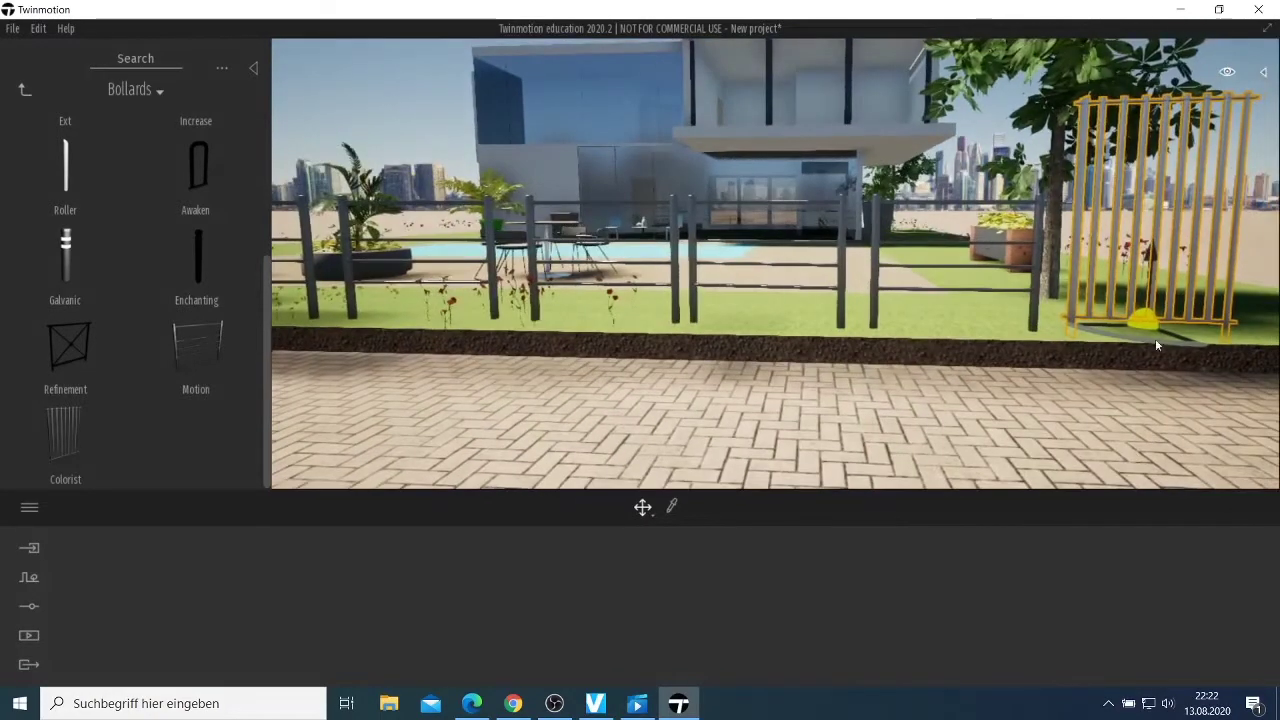
pyautogui.moveTo(1148, 322); pyautogui.dragTo(1120, 330)
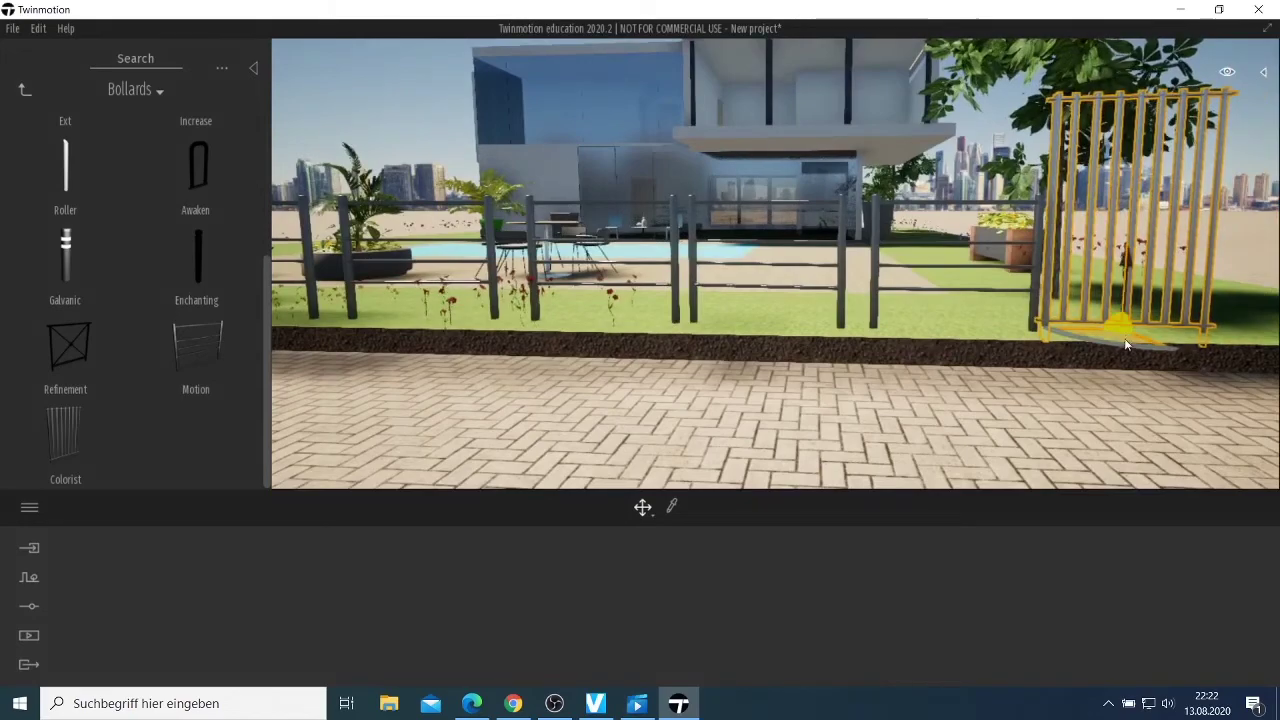
# Nudge the Colorist panel slightly outward to the lawn edge, in line with the row of Motion railings.
pyautogui.scroll(4, 1134, 349)
pyautogui.scroll(-3, 1134, 372)
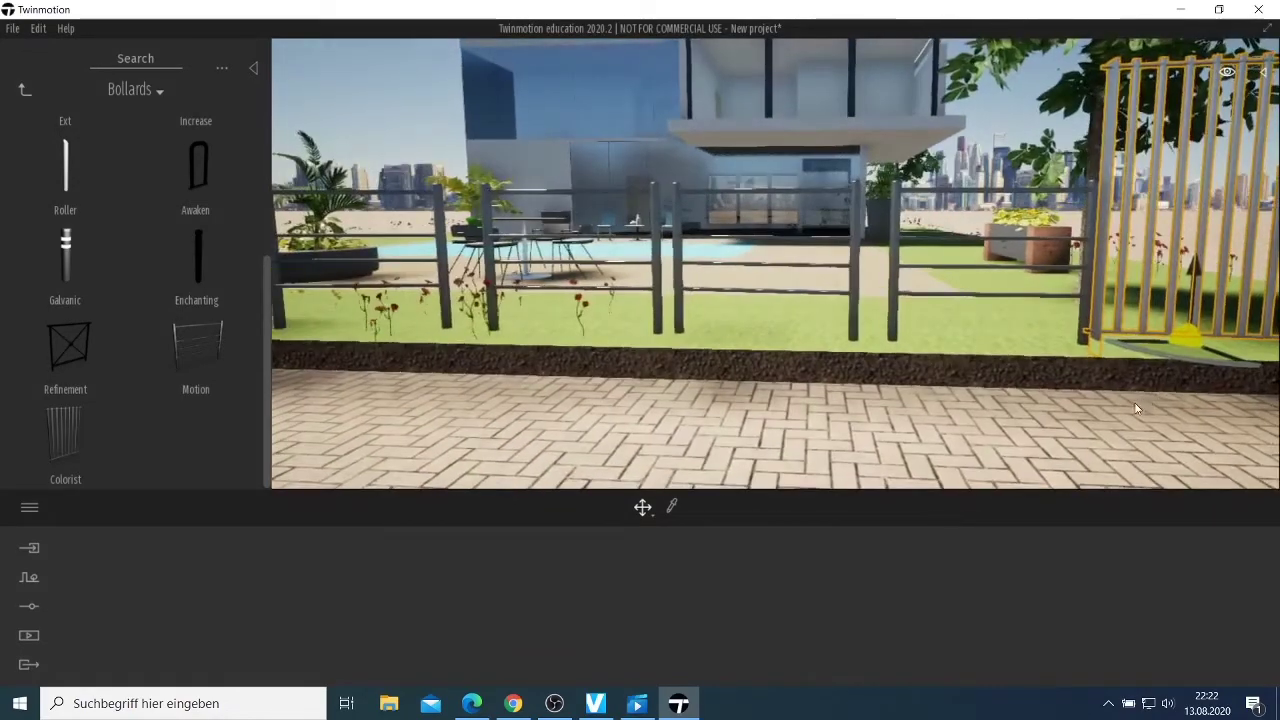
pyautogui.moveTo(1136, 408); pyautogui.dragTo(1180, 392, button='right')
pyautogui.press('a')
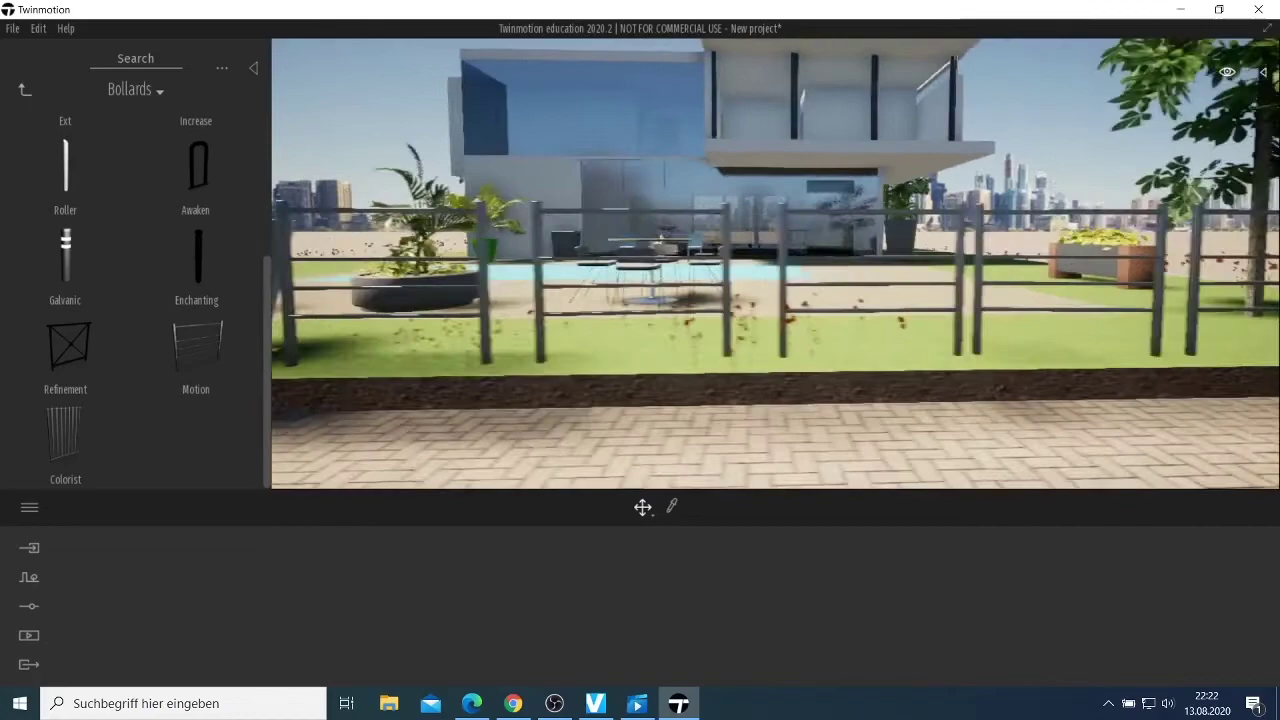
pyautogui.moveTo(1100, 392); pyautogui.dragTo(910, 392, button='right')
pyautogui.press('d')
pyautogui.press('s')
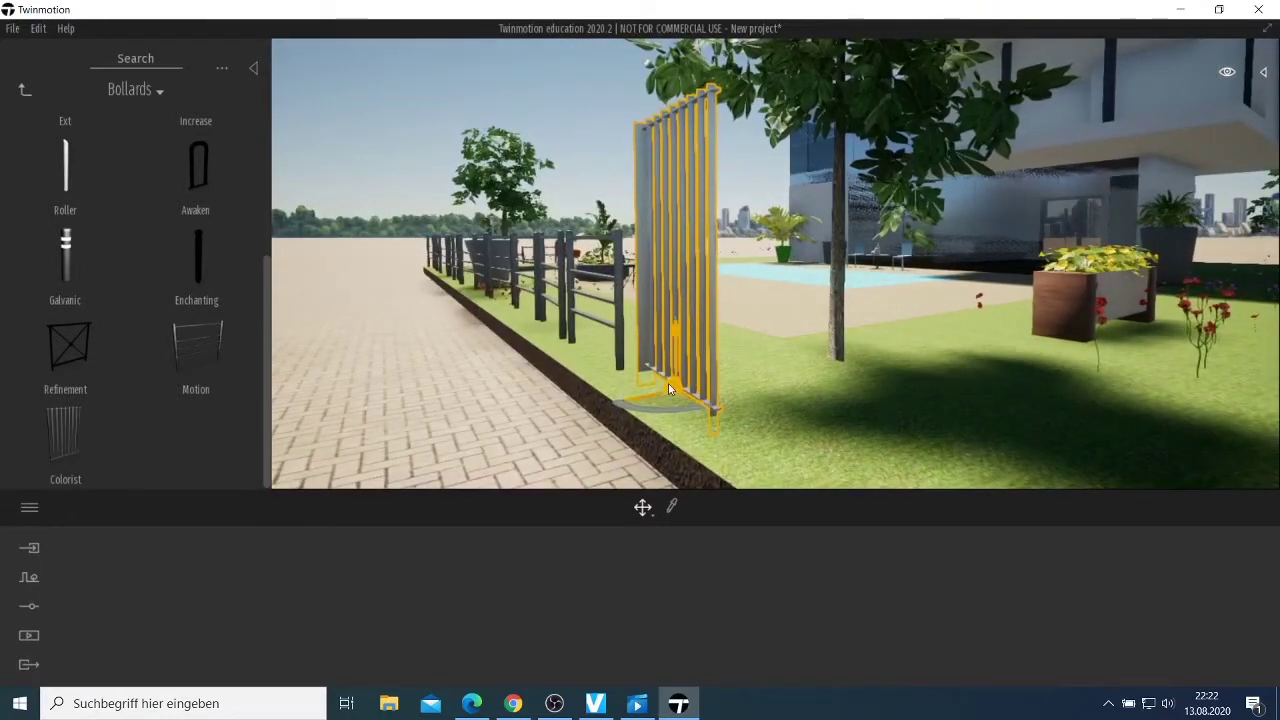
pyautogui.moveTo(669, 389)
pyautogui.mouseDown()
pyautogui.moveTo(648, 394)
pyautogui.moveTo(668, 404)
pyautogui.mouseUp()
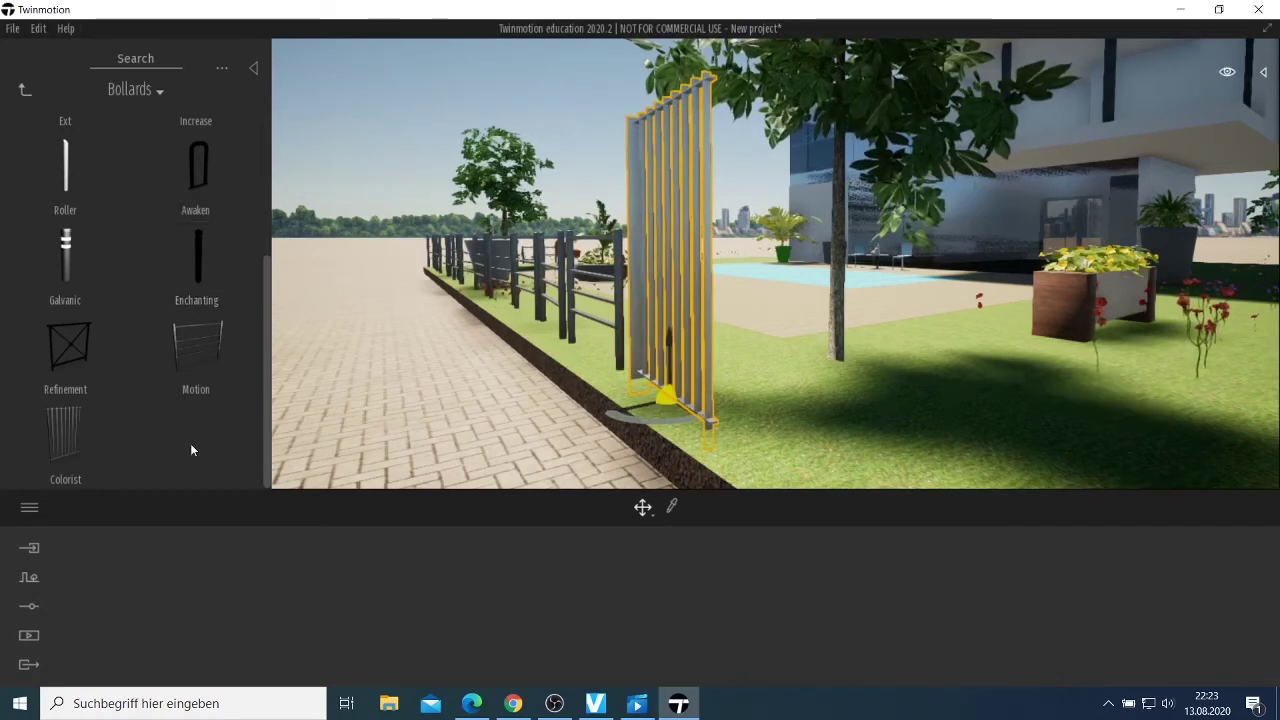
# Place a second Colorist panel beyond the first one near the lawn corner and rotate it to follow the lawn edge.
pyautogui.moveTo(65, 436); pyautogui.dragTo(771, 480)
pyautogui.moveTo(839, 438); pyautogui.dragTo(811, 465)
pyautogui.scroll(-5, 811, 465)
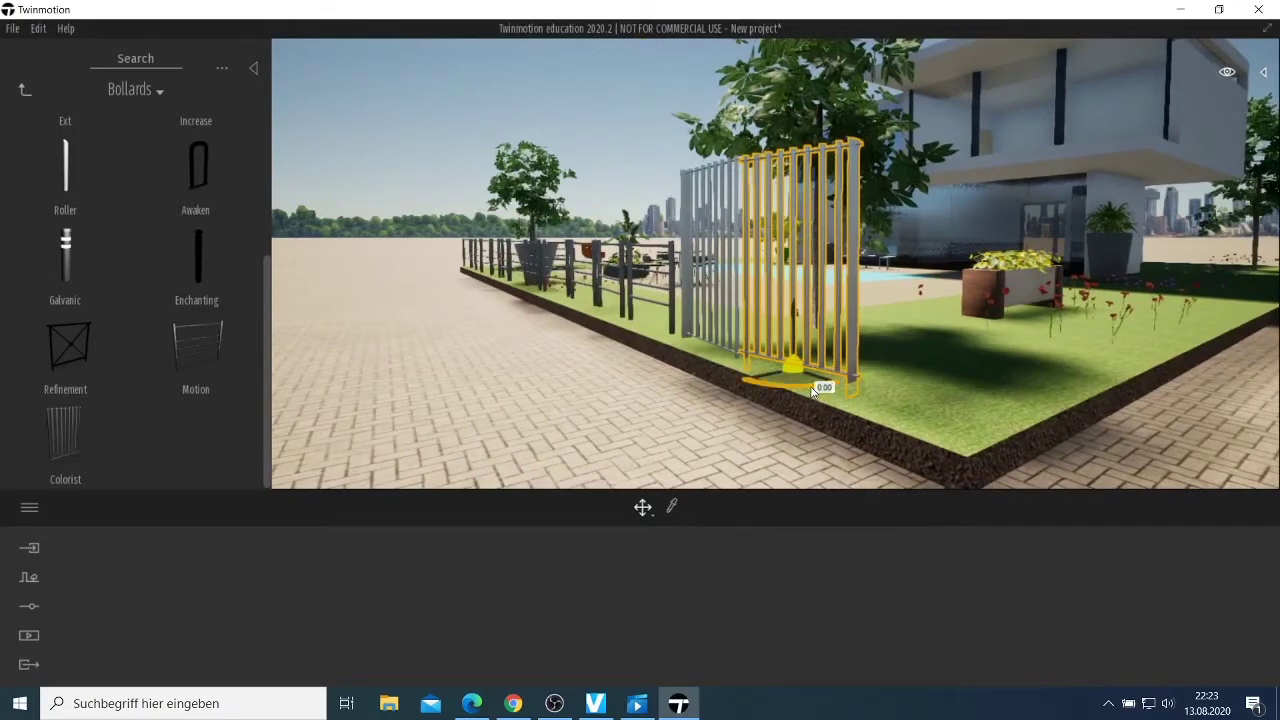
pyautogui.moveTo(812, 390); pyautogui.dragTo(794, 394)
pyautogui.scroll(-3, 798, 430)
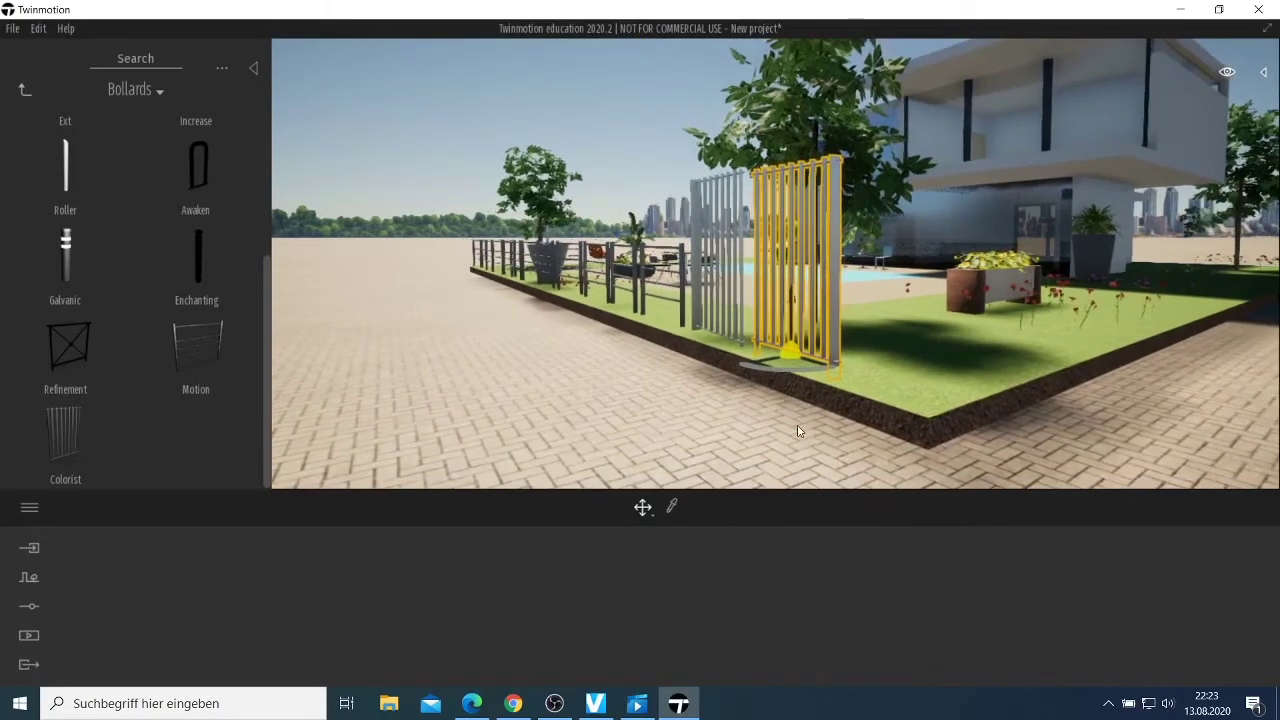
# Rotate the first Colorist panel by -5 degrees to line it up with the second one.
pyautogui.scroll(4, 798, 430)
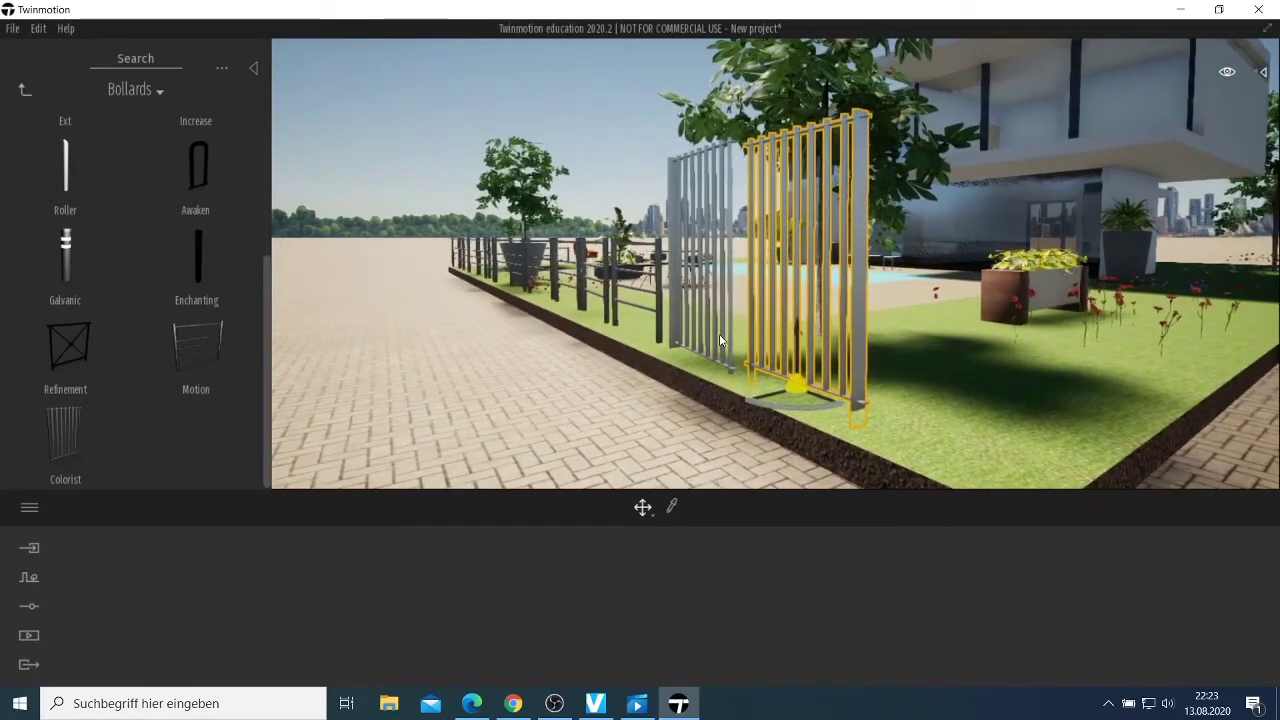
pyautogui.click(730, 342)
pyautogui.click(732, 344)
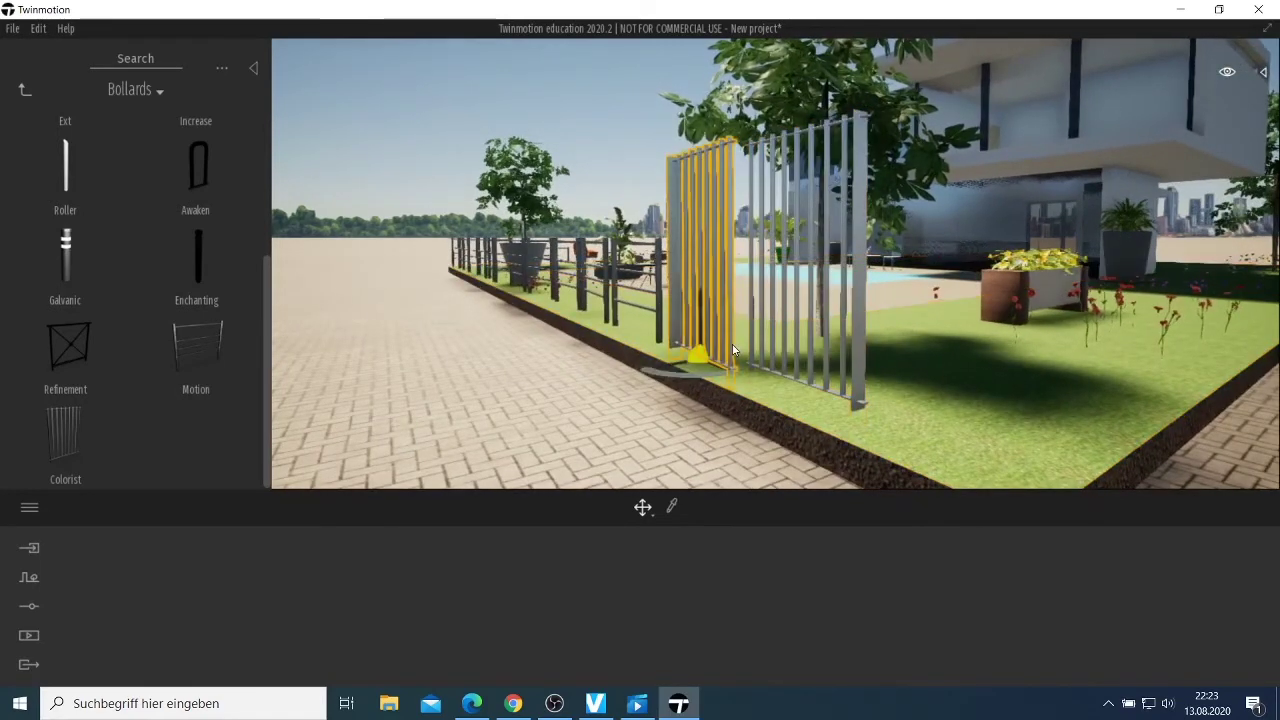
pyautogui.moveTo(715, 374); pyautogui.dragTo(721, 377)
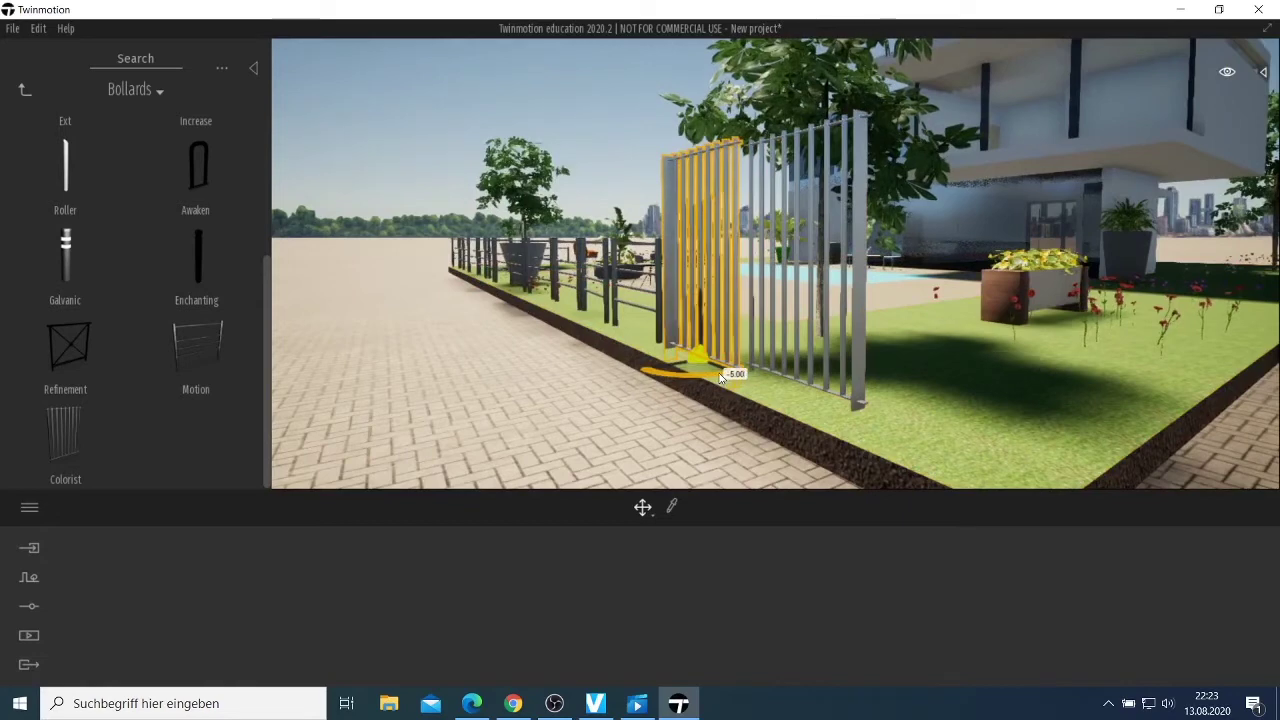
# Nudge the second Colorist panel slightly so it lines up with the first one along the lawn edge.
pyautogui.scroll(-3, 714, 354)
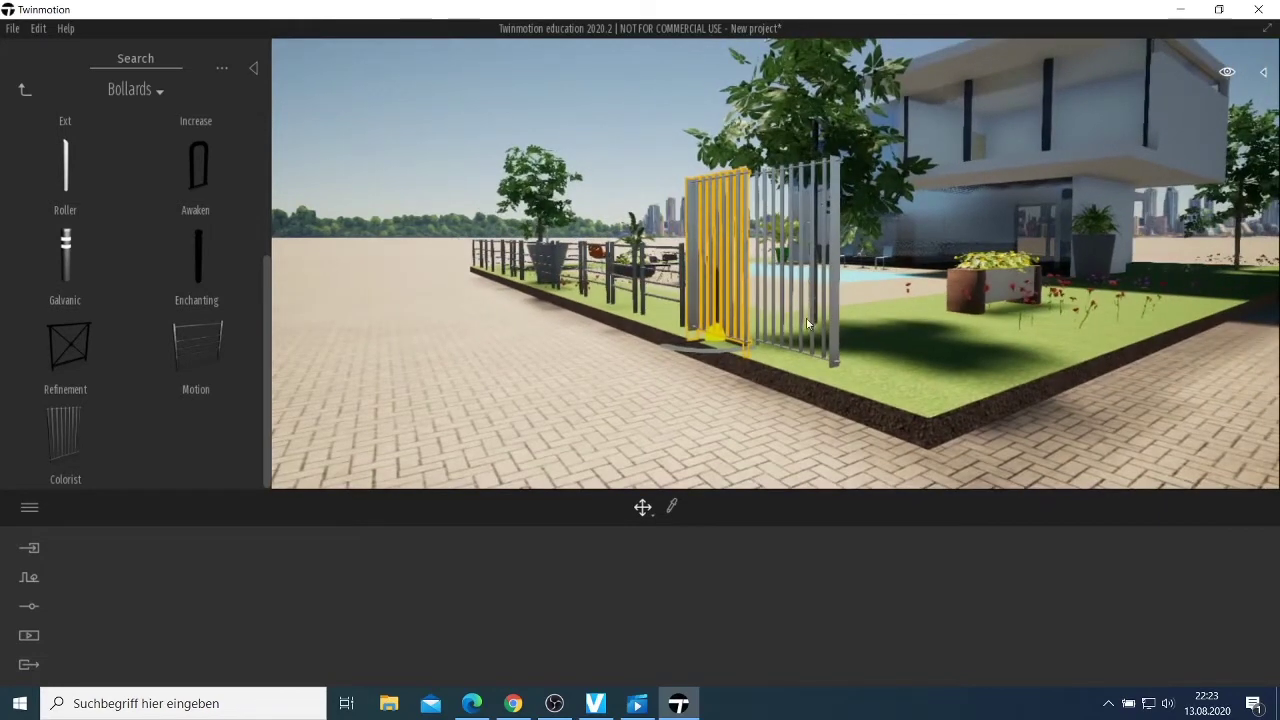
pyautogui.click(831, 355)
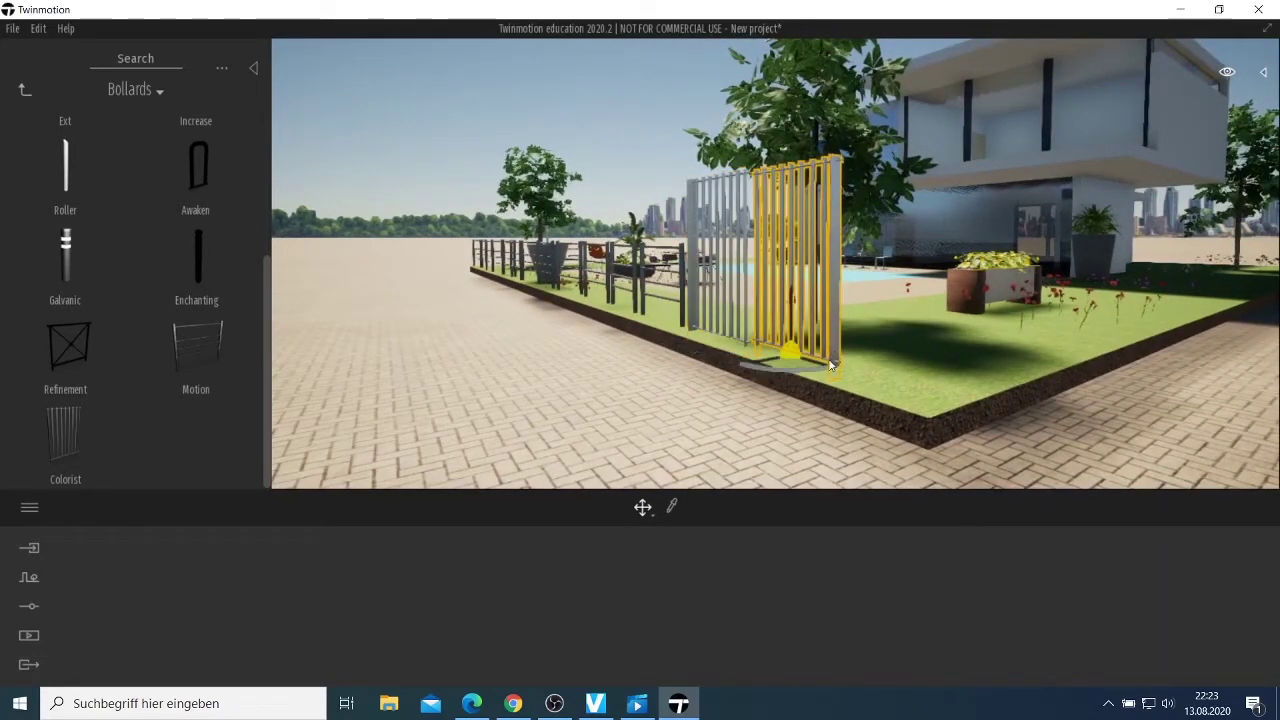
pyautogui.moveTo(795, 352); pyautogui.dragTo(791, 355)
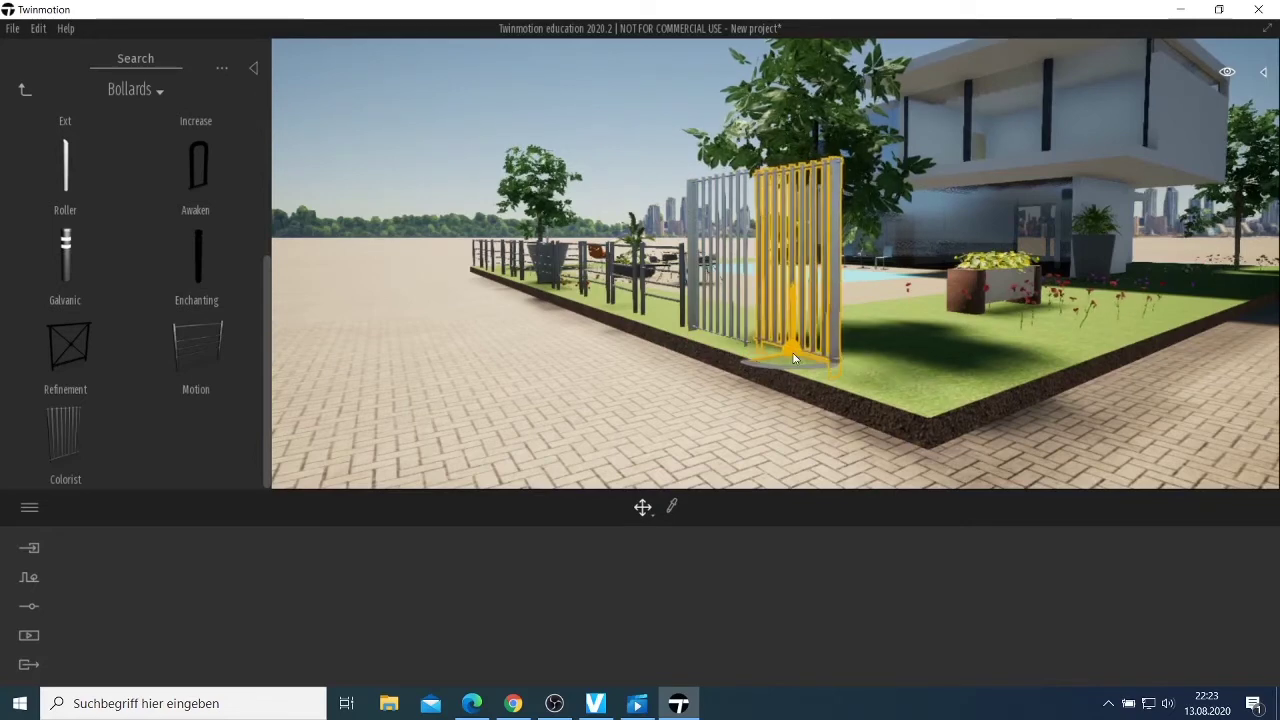
pyautogui.click(795, 369)
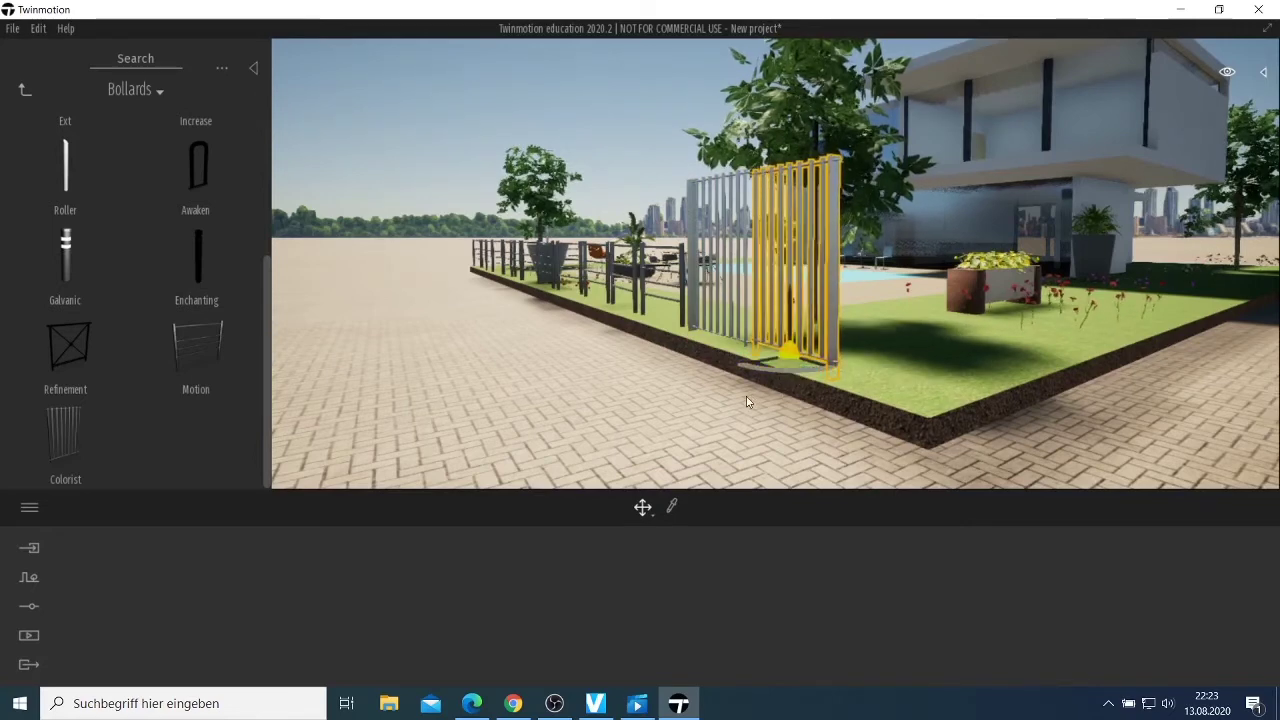
# Place a Motion railing between the second Colorist panel and the lawn corner and rotate it parallel to the front lawn edge.
pyautogui.press('a')
pyautogui.moveTo(790, 355); pyautogui.dragTo(1000, 380, button='right')
pyautogui.moveTo(692, 420); pyautogui.dragTo(742, 396, button='right')
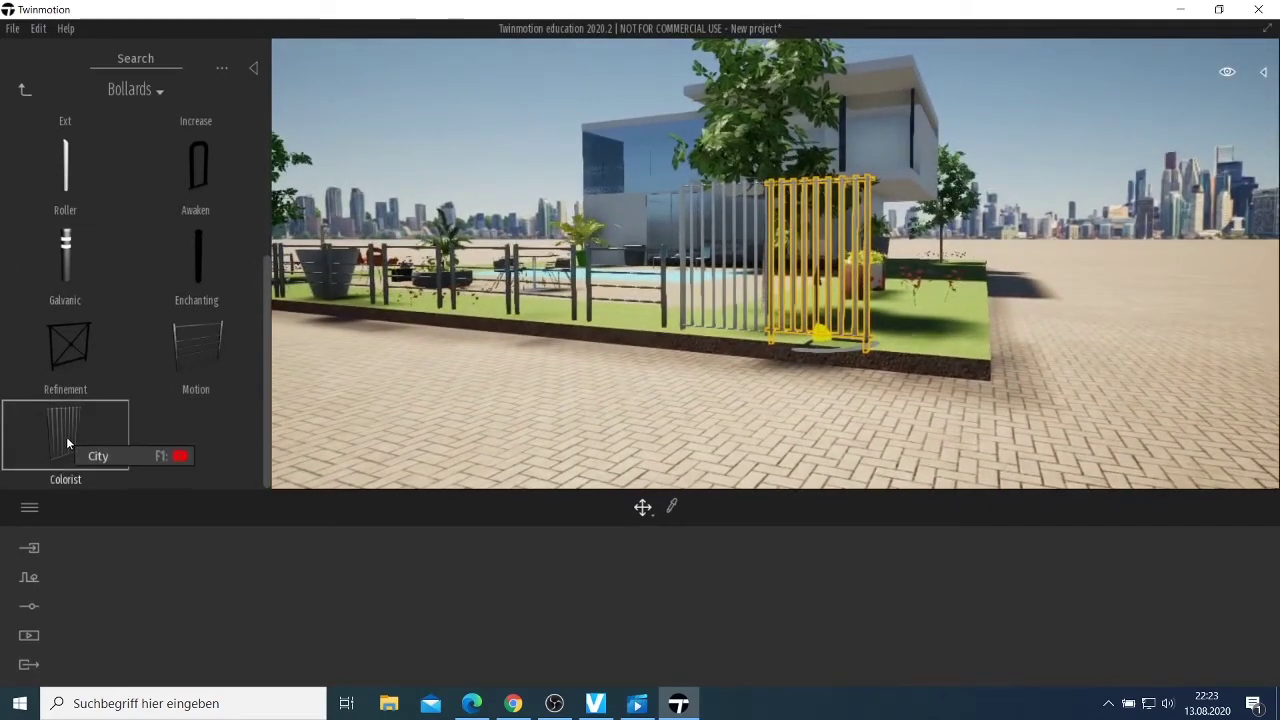
pyautogui.moveTo(204, 340); pyautogui.dragTo(946, 336)
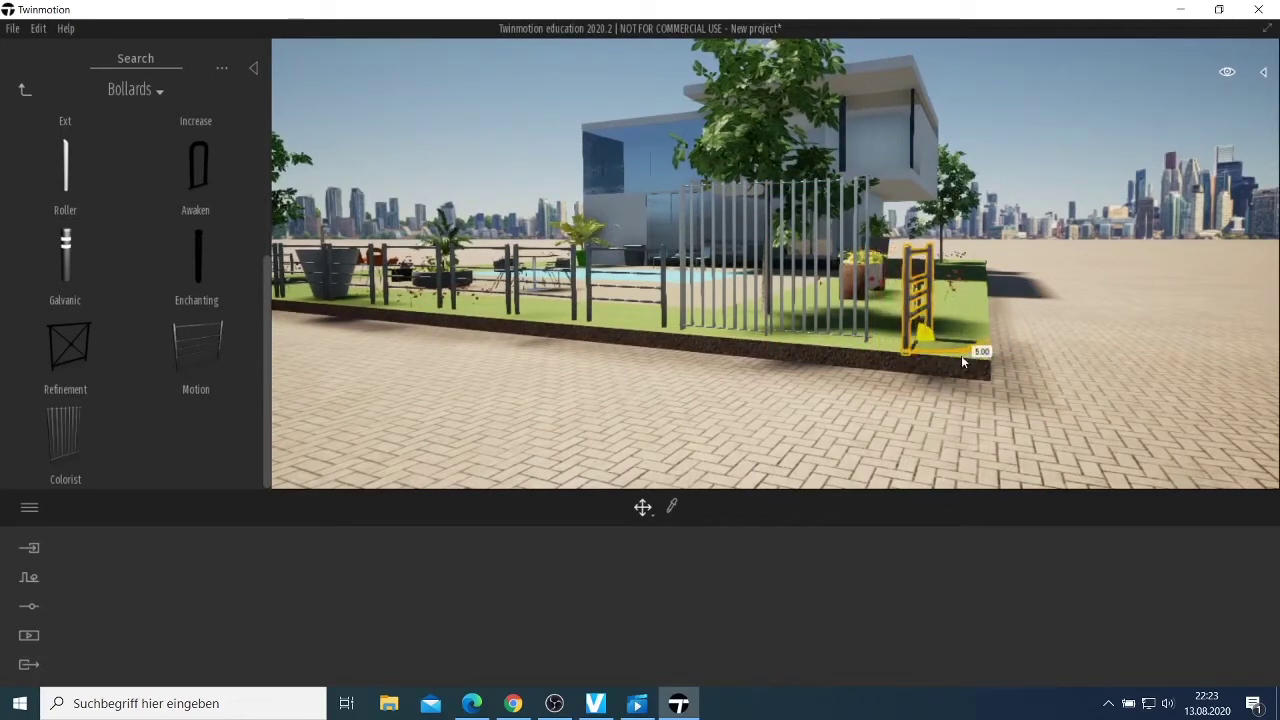
pyautogui.moveTo(962, 360); pyautogui.dragTo(896, 374)
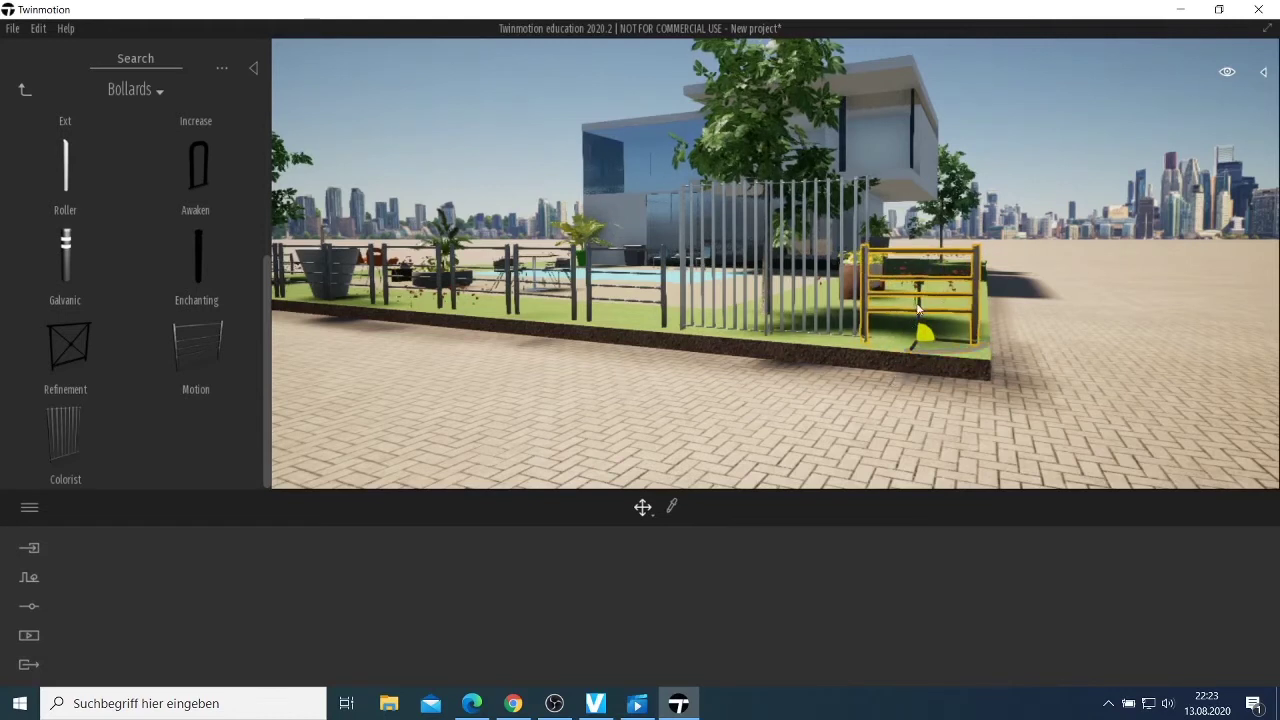
# Reselect the corner Motion railing and nudge it into line with the Colorist panels.
pyautogui.click(952, 345)
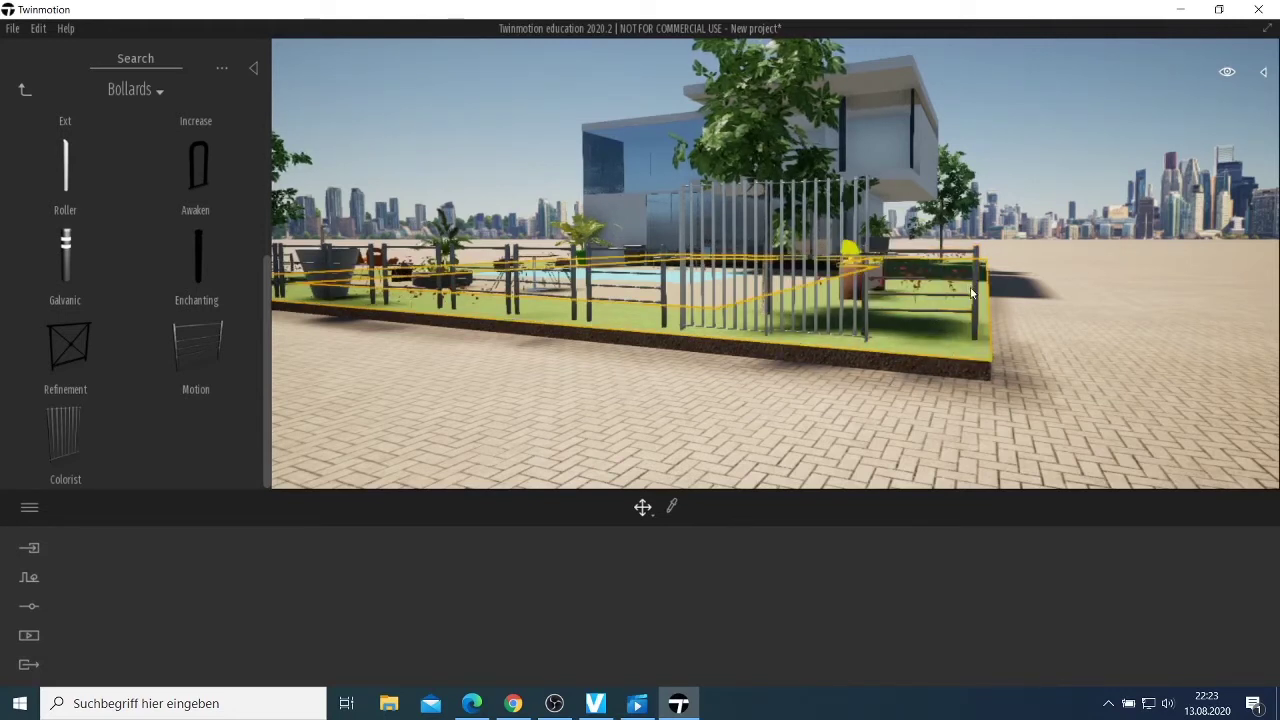
pyautogui.click(970, 299)
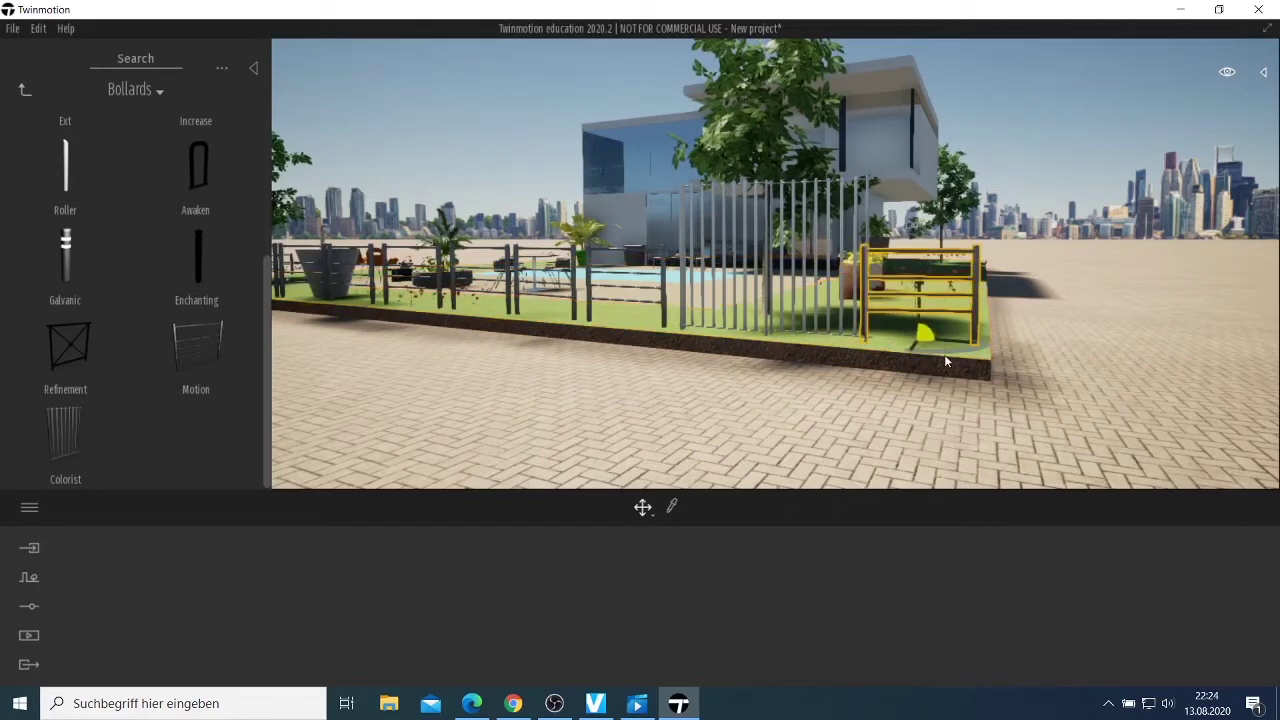
pyautogui.moveTo(933, 359); pyautogui.dragTo(926, 364)
pyautogui.moveTo(895, 398); pyautogui.dragTo(810, 398, button='right')
pyautogui.moveTo(1035, 402); pyautogui.dragTo(838, 344)
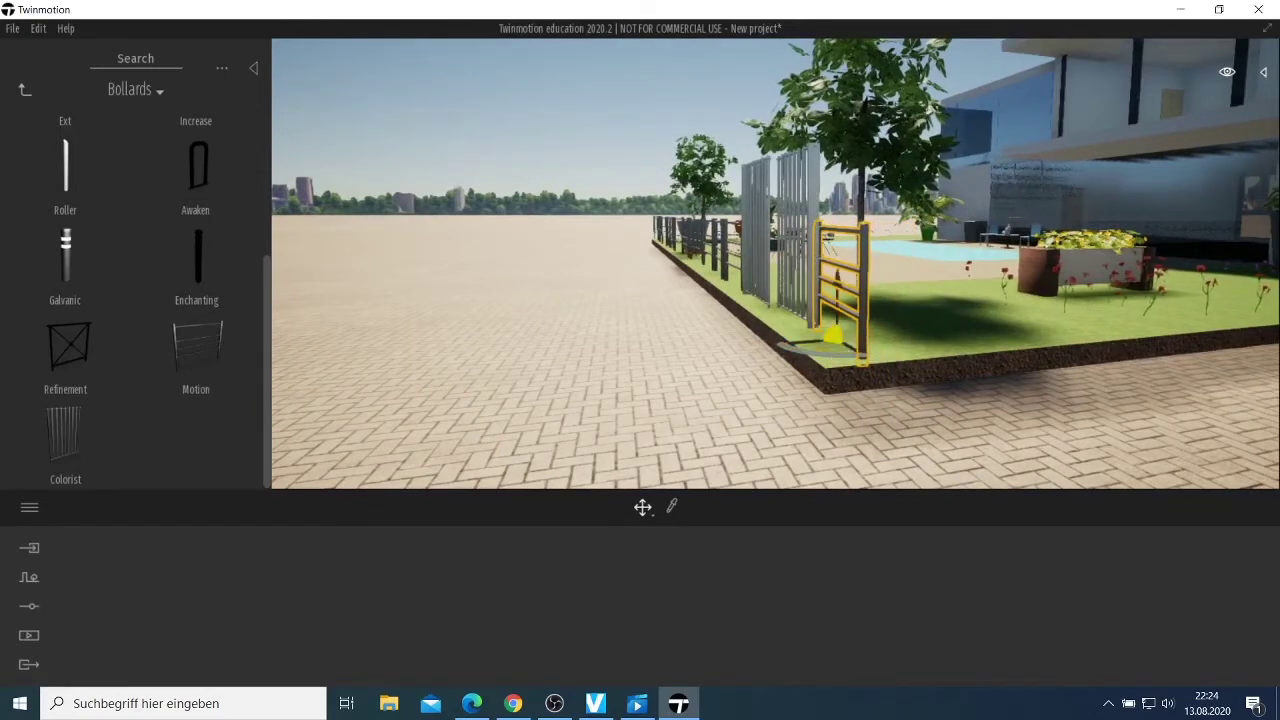
# Examine the alignment of the whole front fence from the paved area in front of the house.
pyautogui.moveTo(838, 344); pyautogui.dragTo(965, 354, button='right')
pyautogui.press('a')
pyautogui.moveTo(840, 410); pyautogui.dragTo(874, 423, button='right')
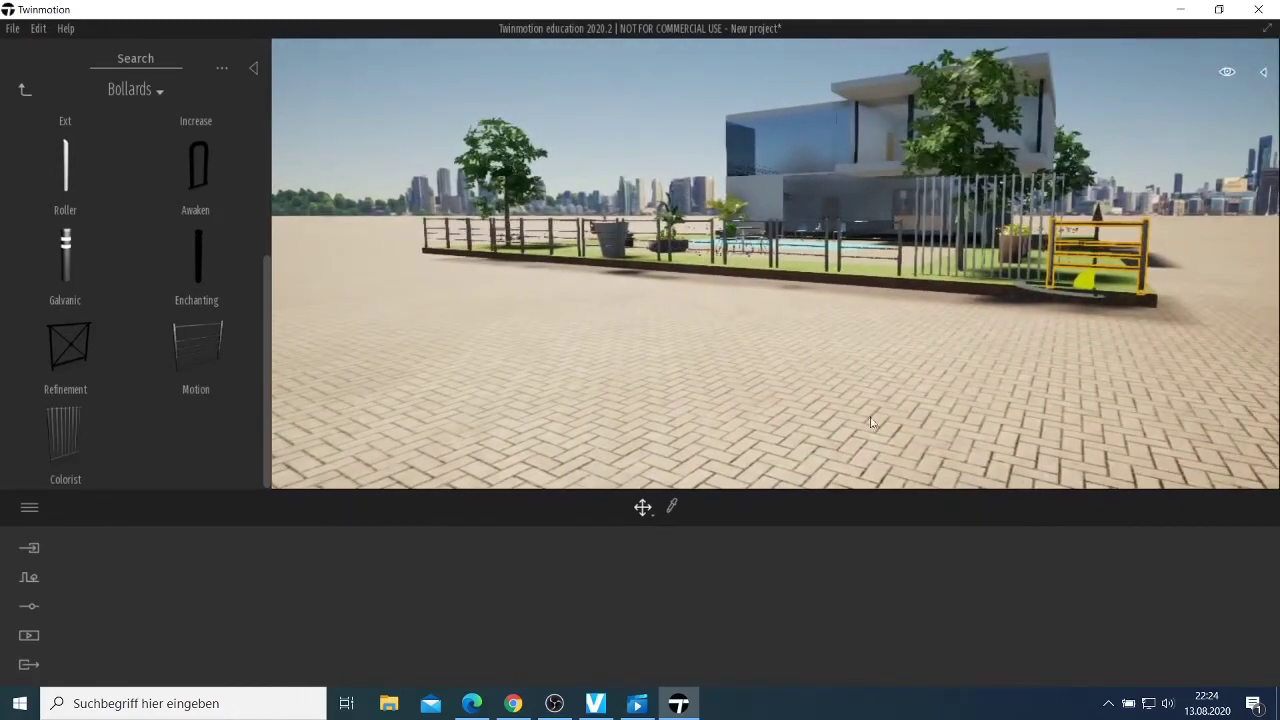
pyautogui.press('w')
pyautogui.press('s')
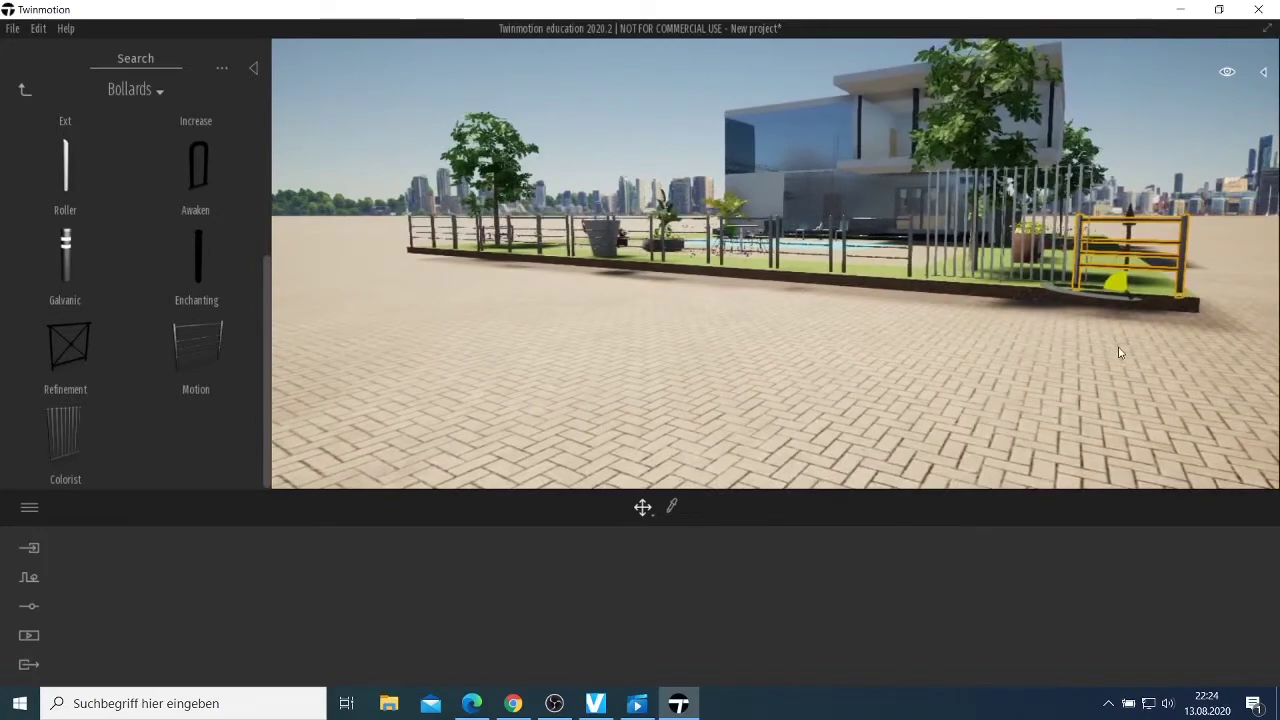
pyautogui.moveTo(1069, 379); pyautogui.dragTo(1084, 382, button='right')
pyautogui.scroll(3, 1114, 362)
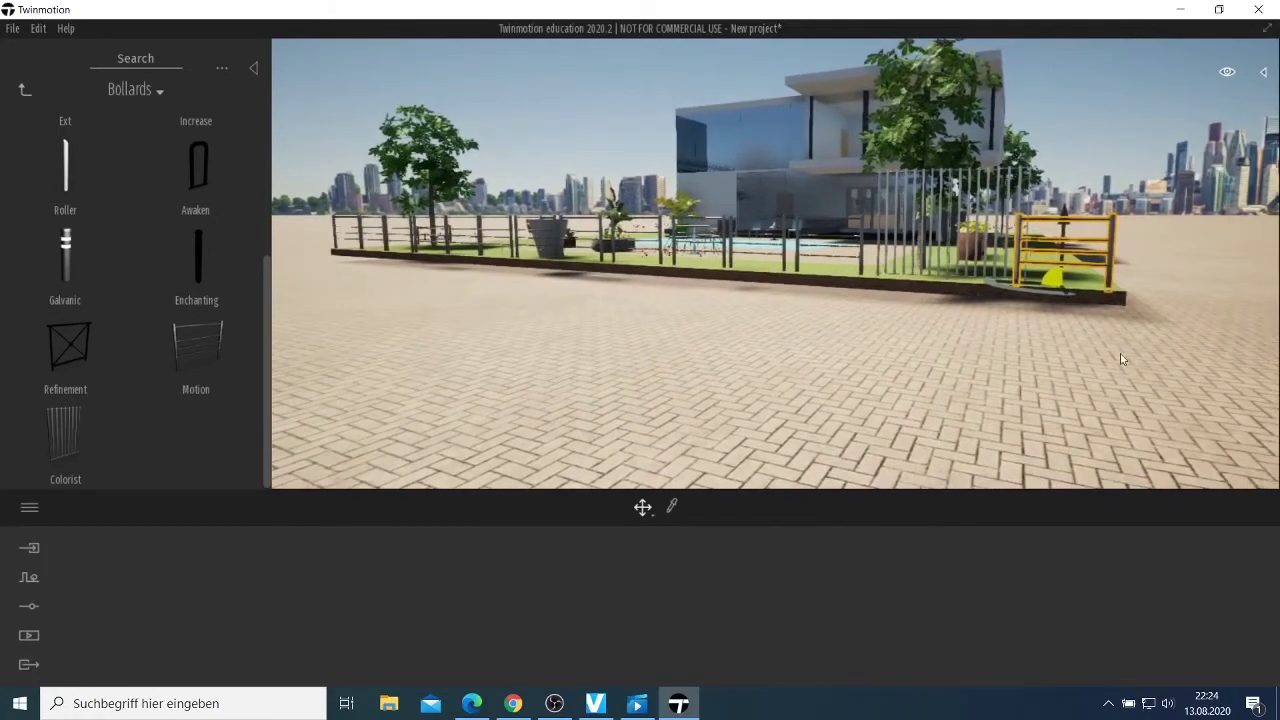
pyautogui.scroll(-2, 1114, 366)
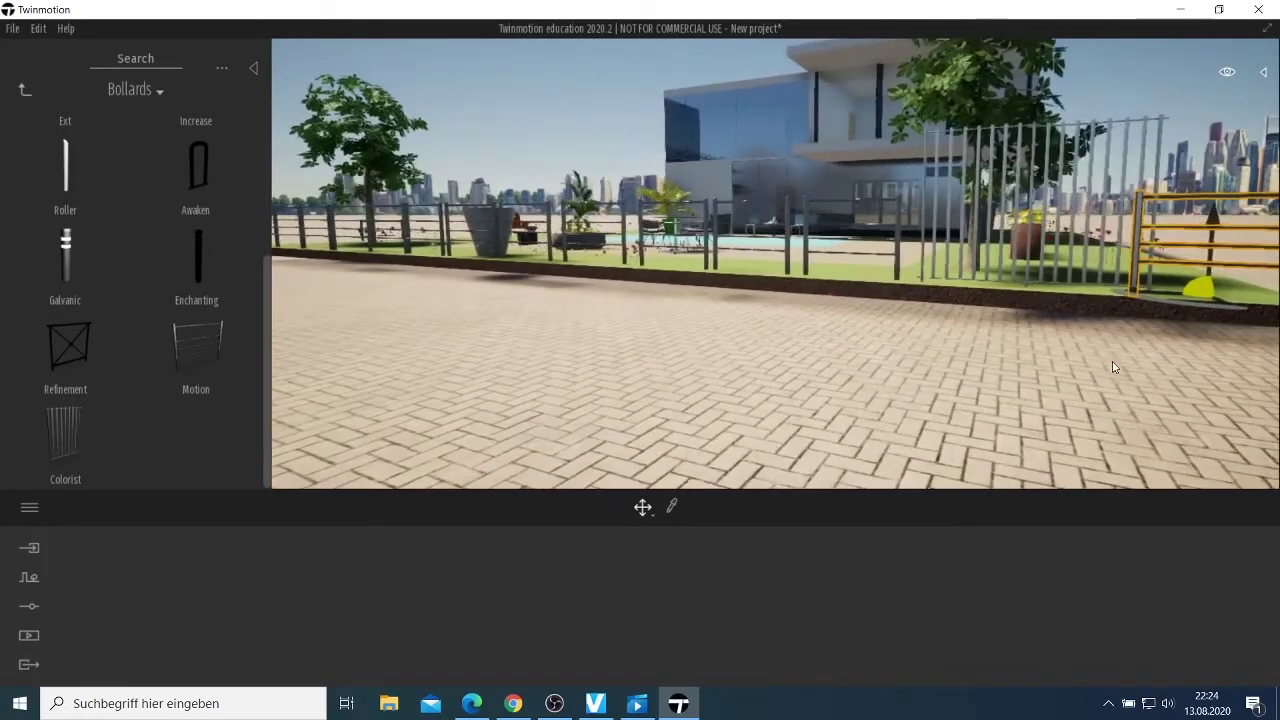
# Place two Motion railings end to end around the lawn corner, continuing the fence along the adjoining side edge.
pyautogui.moveTo(1071, 385); pyautogui.dragTo(795, 385, button='right')
pyautogui.press('d')
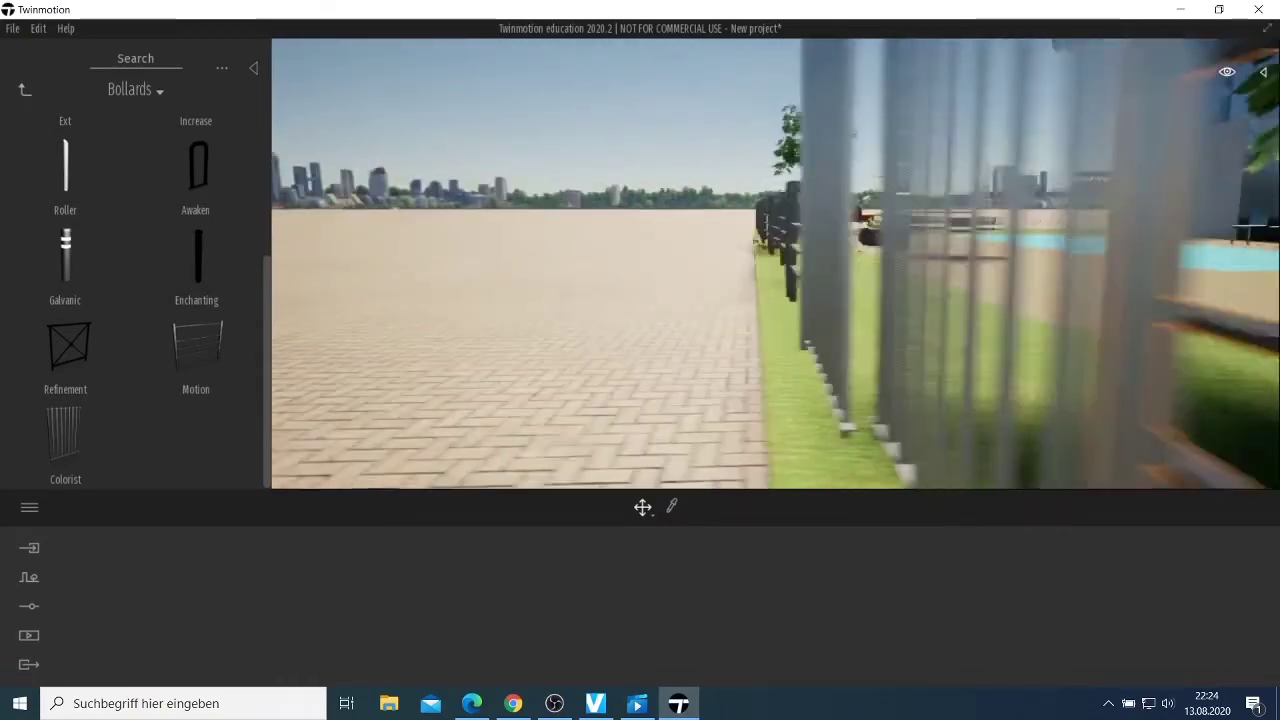
pyautogui.scroll(-3, 1105, 407)
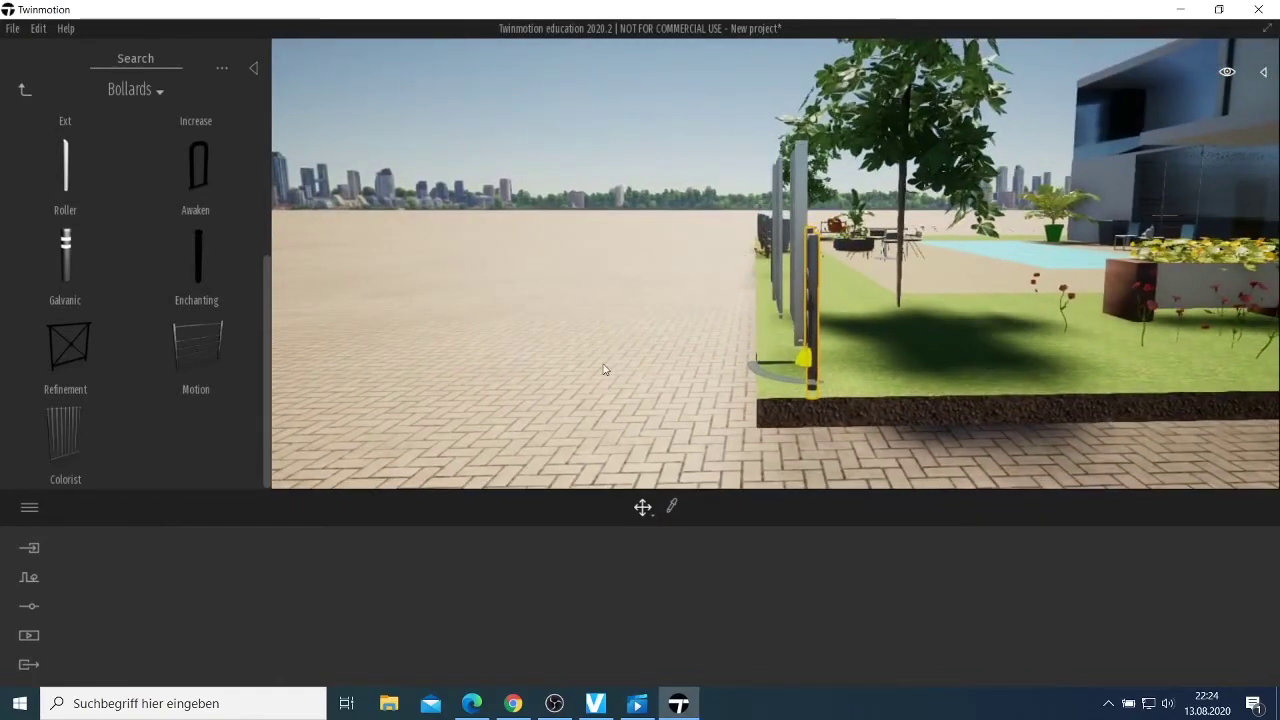
pyautogui.moveTo(196, 370); pyautogui.dragTo(905, 386)
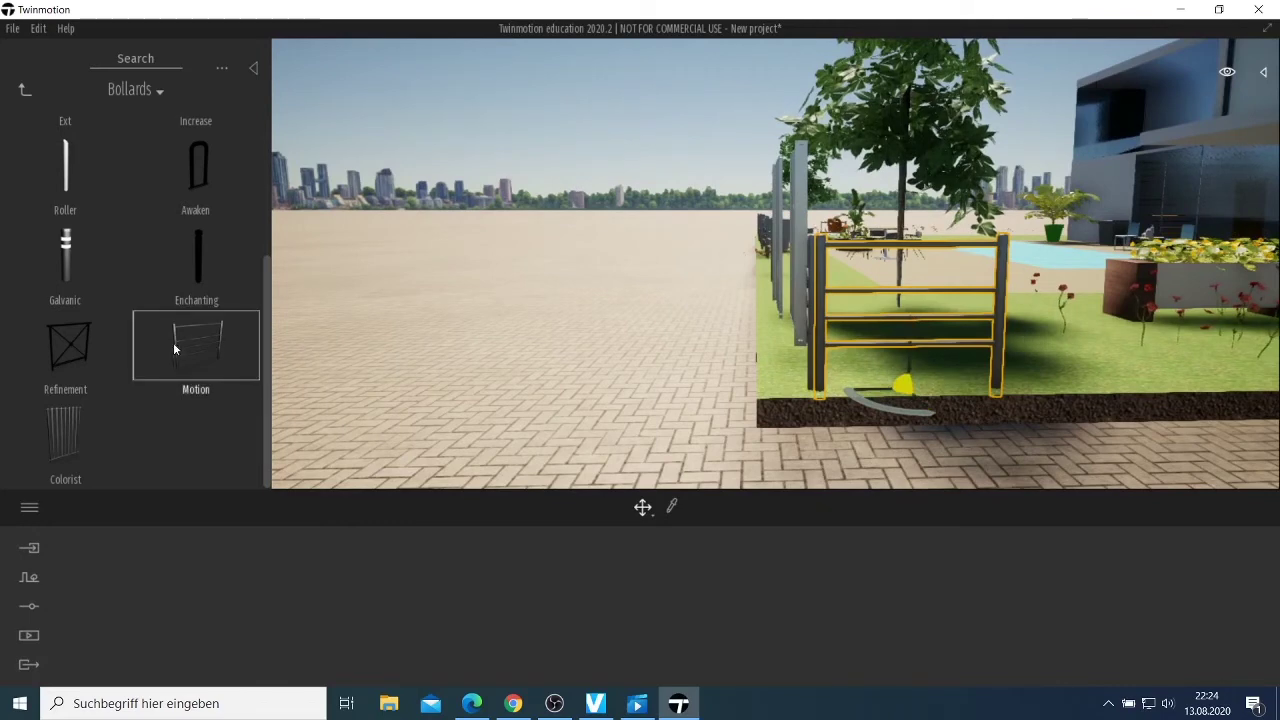
pyautogui.moveTo(174, 348); pyautogui.dragTo(1098, 392)
pyautogui.scroll(-5, 1098, 392)
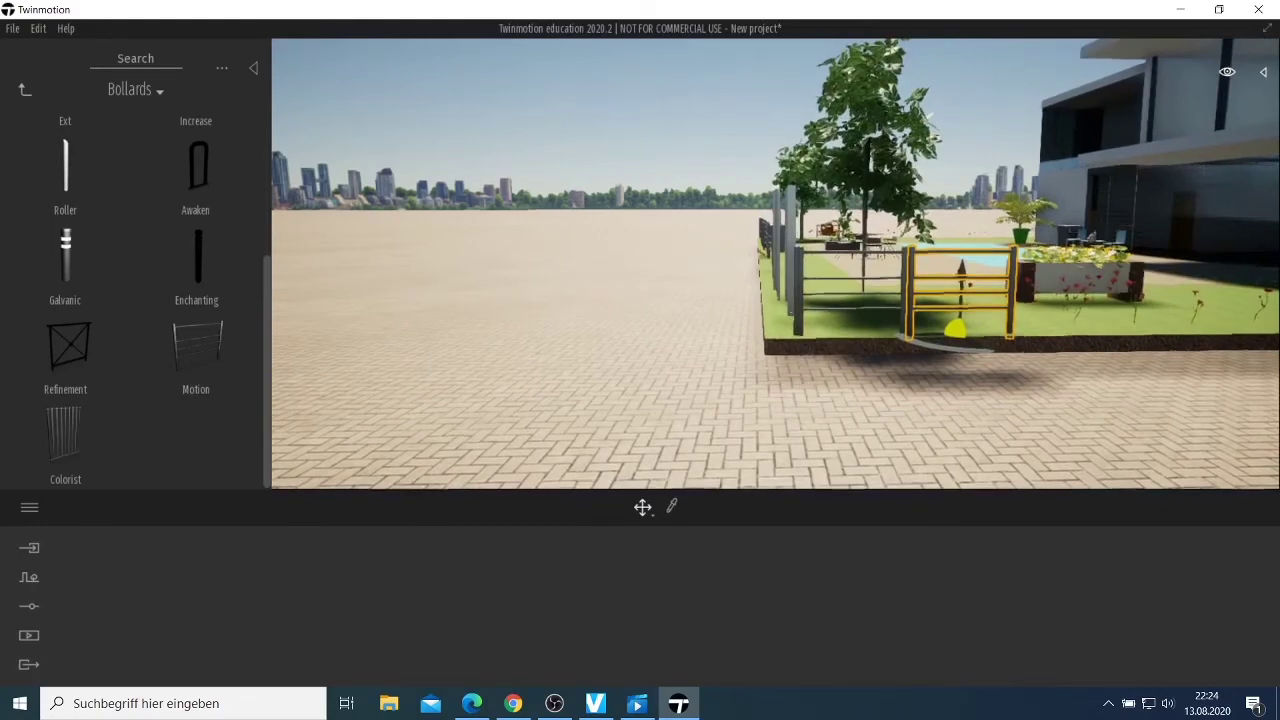
# Examine the fenced front lawn and the house from a distance, ending in a frontal overall view.
pyautogui.moveTo(803, 386); pyautogui.dragTo(843, 385, button='middle')
pyautogui.moveTo(843, 385); pyautogui.dragTo(943, 385, button='right')
pyautogui.moveTo(843, 385); pyautogui.dragTo(953, 385, button='middle')
pyautogui.press('a')
pyautogui.moveTo(780, 386); pyautogui.dragTo(815, 387, button='right')
pyautogui.scroll(-5, 817, 387)
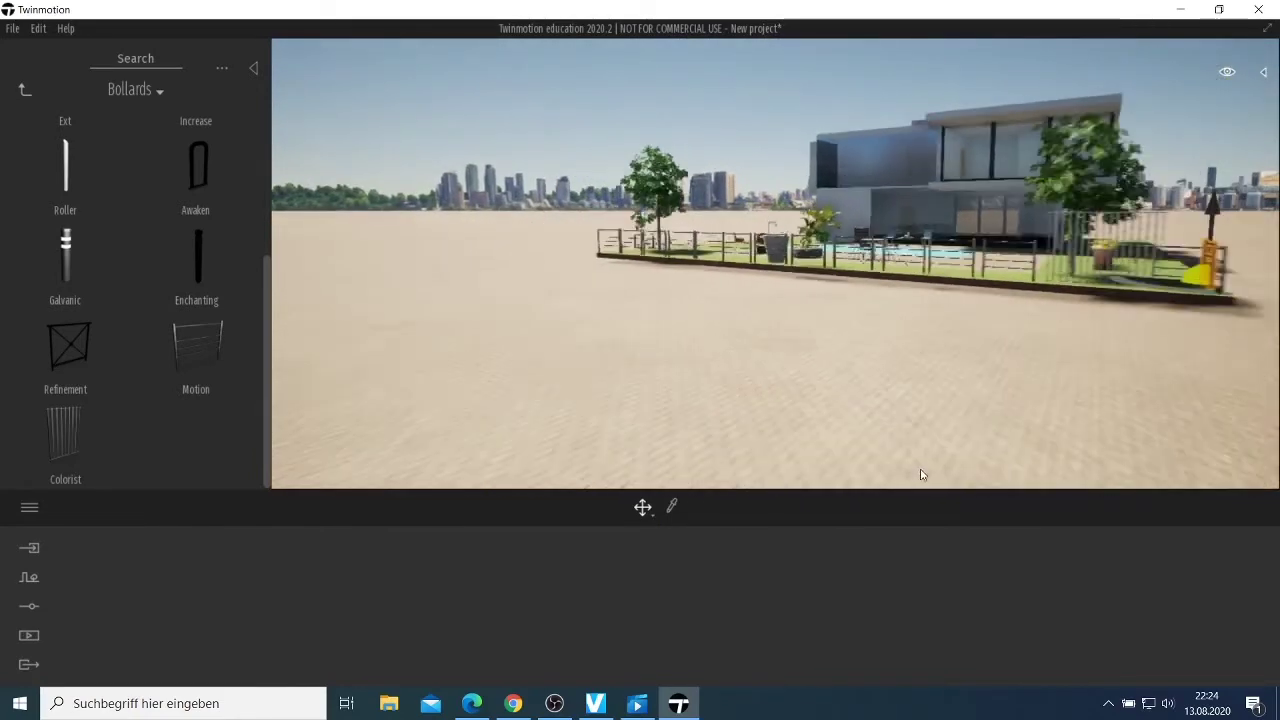
pyautogui.moveTo(923, 474); pyautogui.dragTo(915, 488, button='middle')
pyautogui.press('a')
pyautogui.moveTo(840, 472); pyautogui.dragTo(868, 467, button='right')
pyautogui.scroll(3, 876, 478)
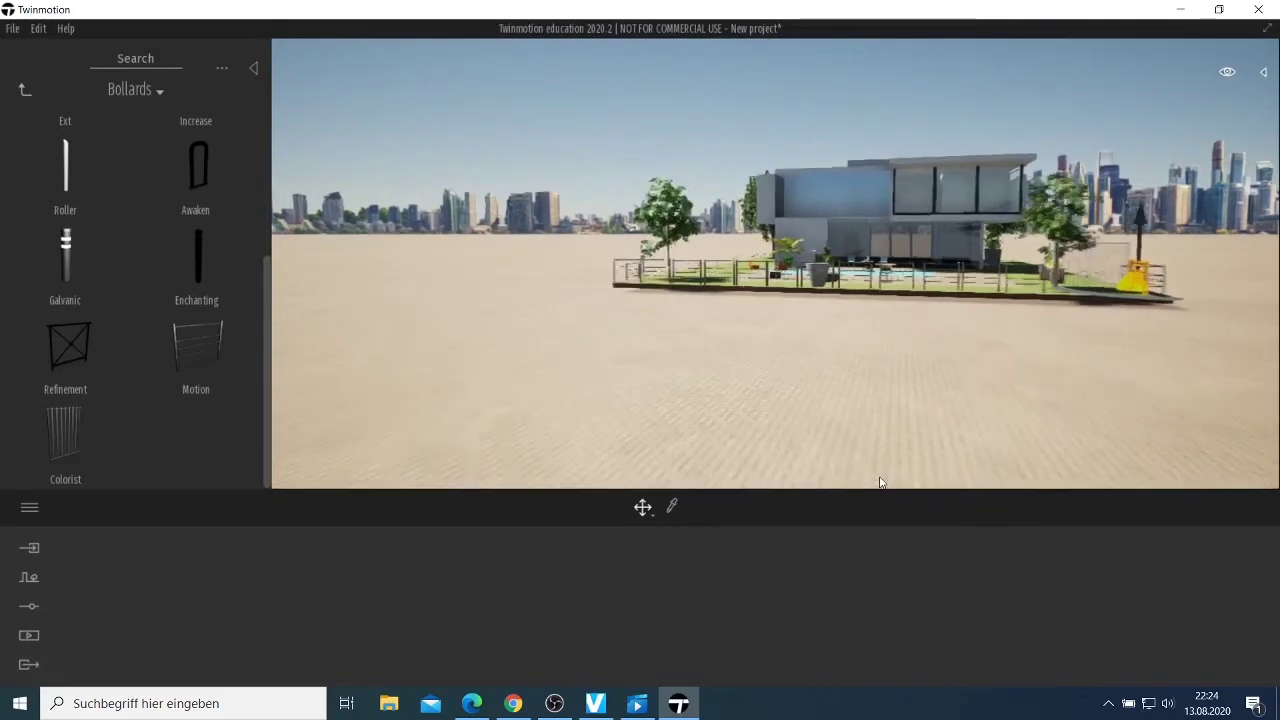
pyautogui.scroll(-5, 885, 490)
pyautogui.scroll(3, 877, 482)
pyautogui.scroll(2, 878, 479)
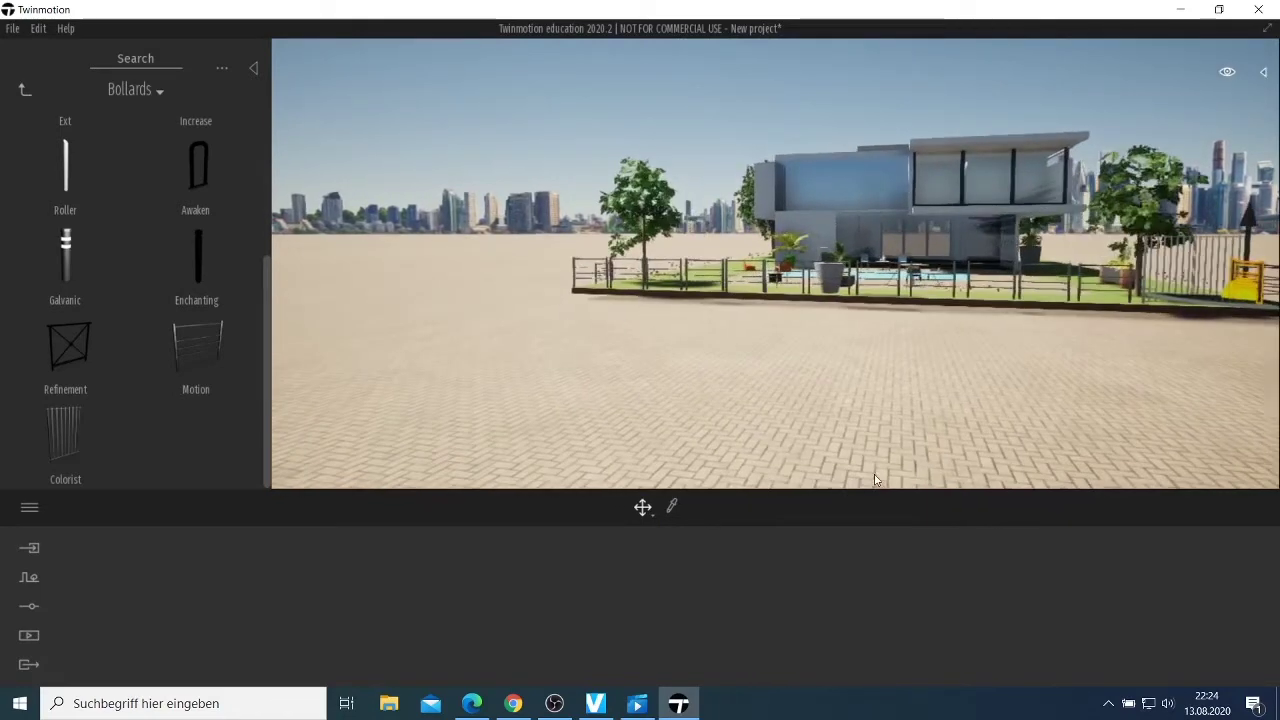
pyautogui.moveTo(878, 480); pyautogui.dragTo(891, 490, button='right')
pyautogui.scroll(3, 889, 490)
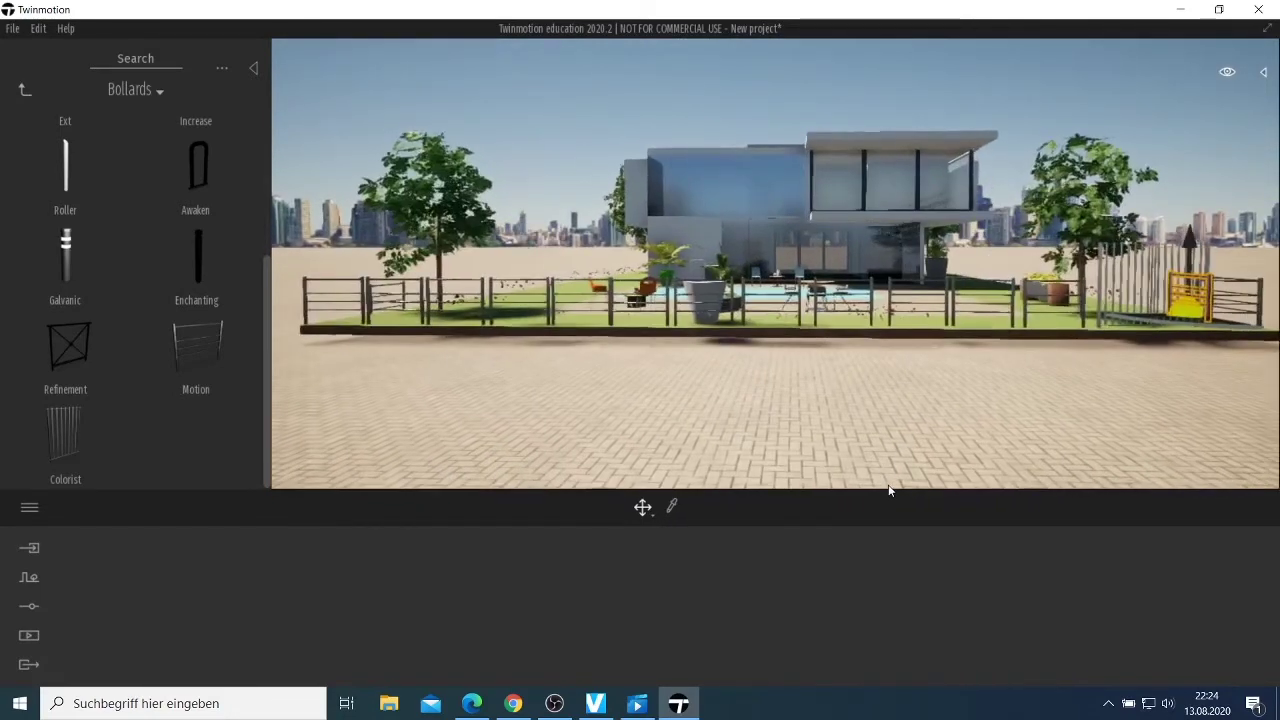